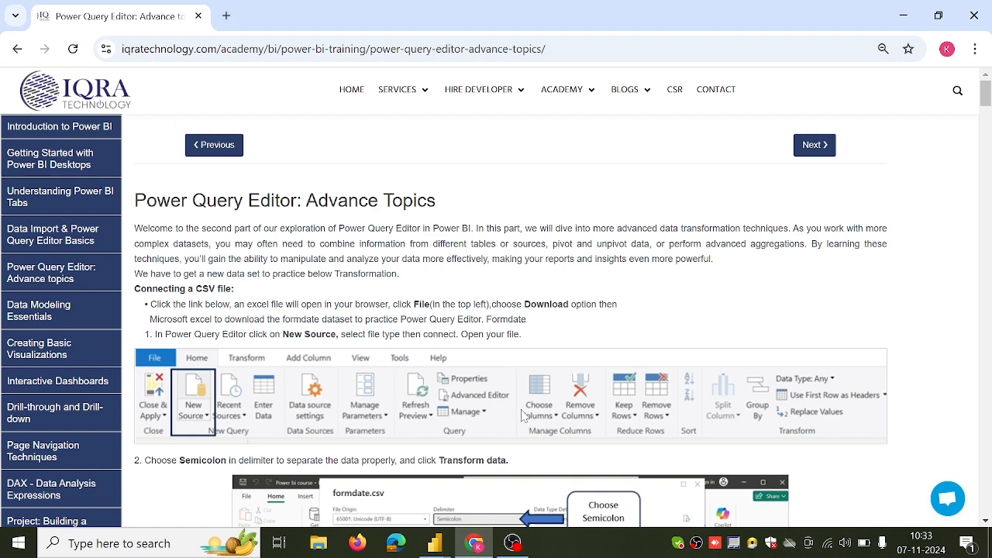
Switch from the course page with the CSV instructions to the power bi project's Power Query Editor window.
{"action": "scroll", "coordinate": [523, 417], "scroll_direction": "down", "scroll_amount": 3}
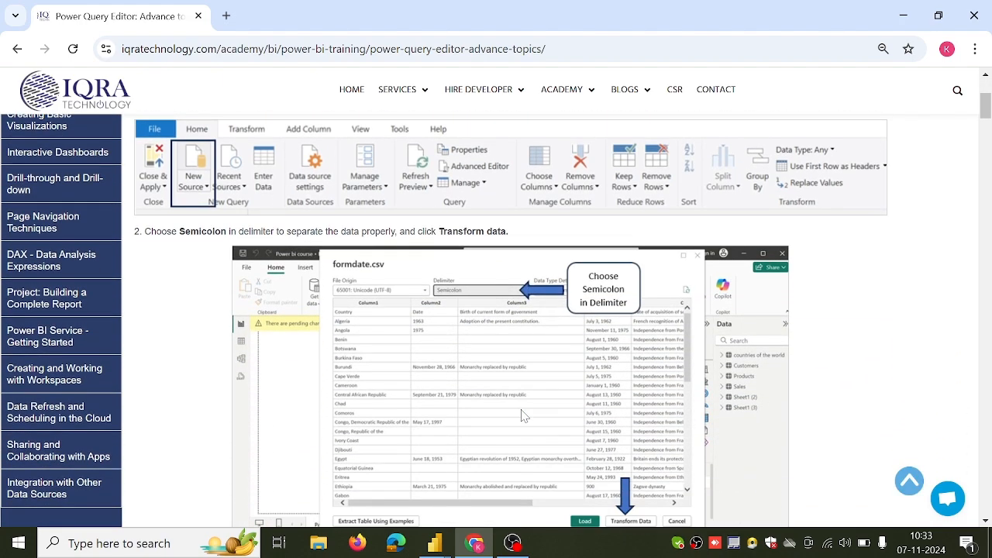
{"action": "scroll", "coordinate": [482, 382], "scroll_direction": "up", "scroll_amount": 3}
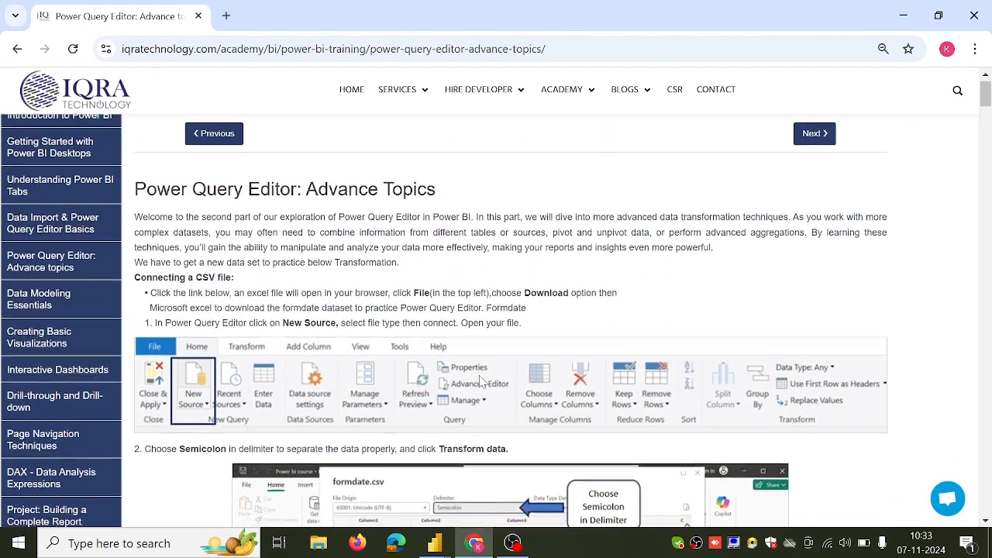
{"action": "scroll", "coordinate": [480, 380], "scroll_direction": "down", "scroll_amount": 3}
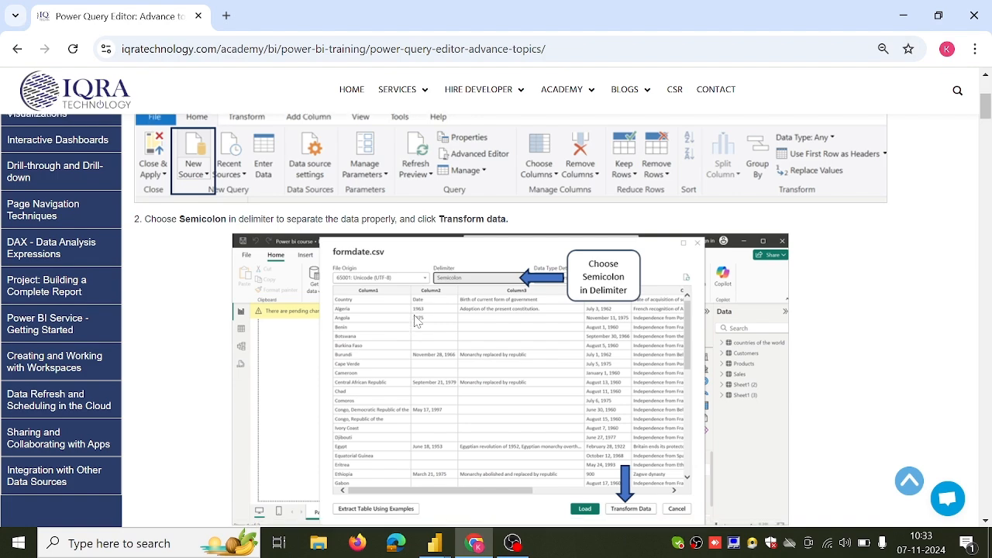
{"action": "scroll", "coordinate": [416, 321], "scroll_direction": "up", "scroll_amount": 1}
{"action": "scroll", "coordinate": [416, 321], "scroll_direction": "down", "scroll_amount": 1}
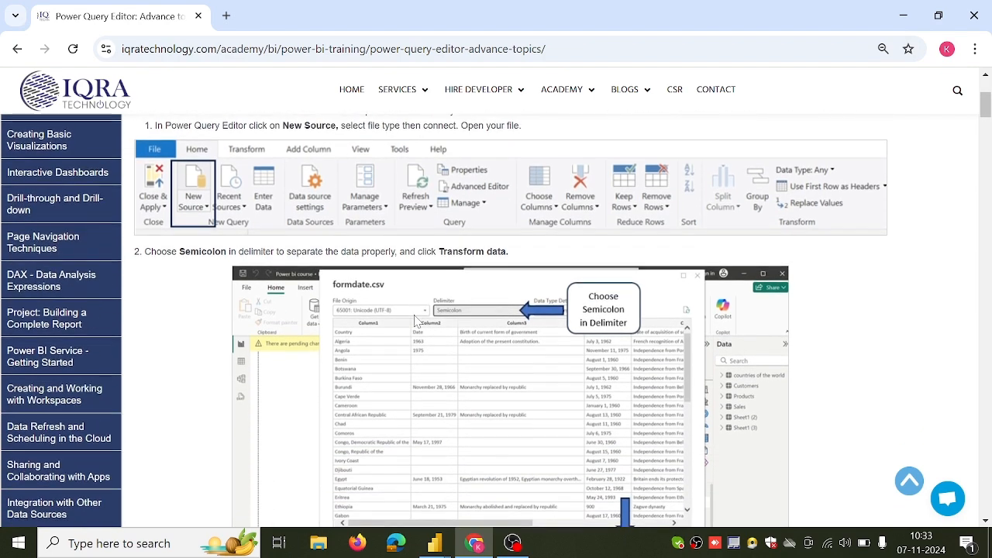
{"action": "mouse_move", "coordinate": [446, 546]}
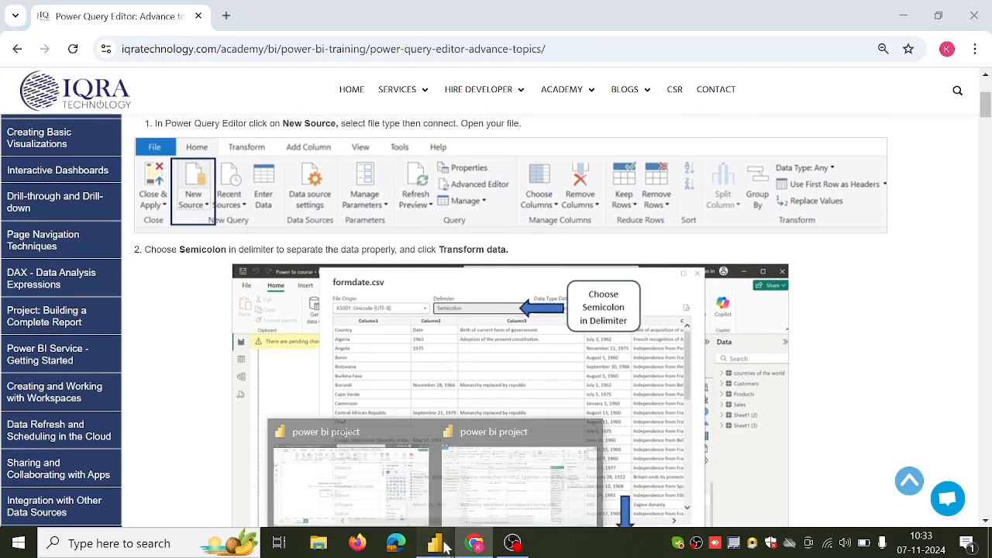
{"action": "left_click", "coordinate": [465, 489]}
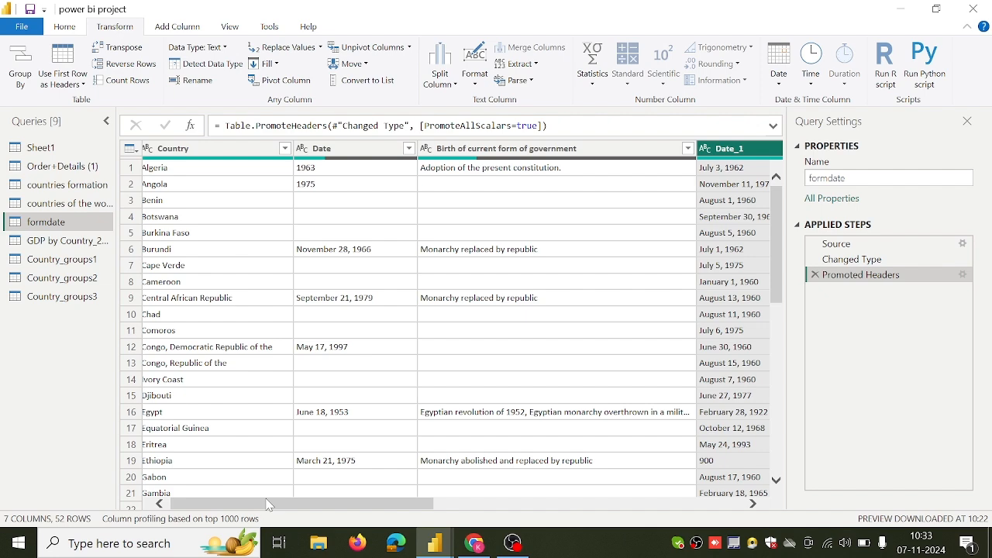
Split the Date_1 column of the formdate query by the Comma delimiter at each occurrence.
{"action": "left_click_drag", "start_coordinate": [268, 505], "coordinate": [318, 509]}
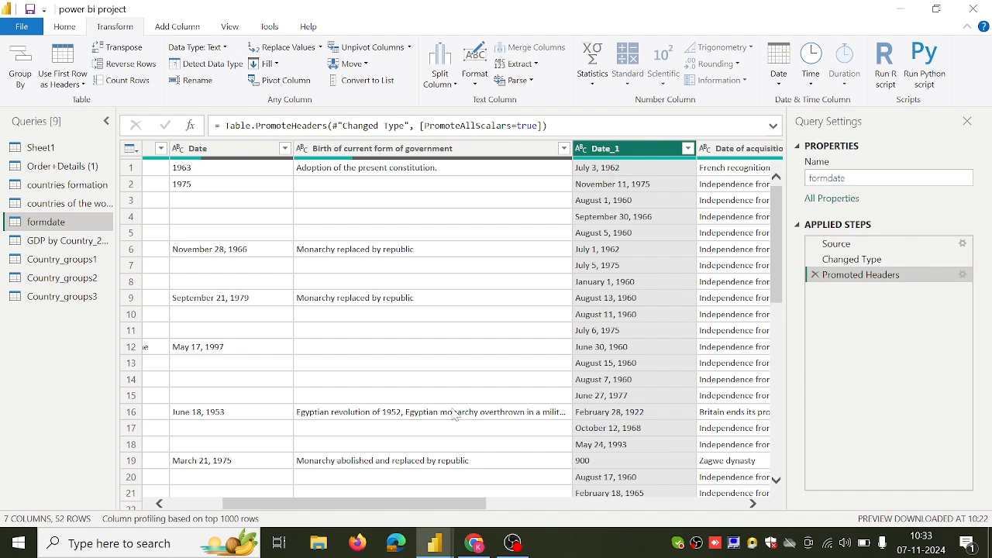
{"action": "mouse_move", "coordinate": [414, 513]}
{"action": "left_mouse_down"}
{"action": "mouse_move", "coordinate": [341, 515]}
{"action": "mouse_move", "coordinate": [429, 513]}
{"action": "left_mouse_up"}
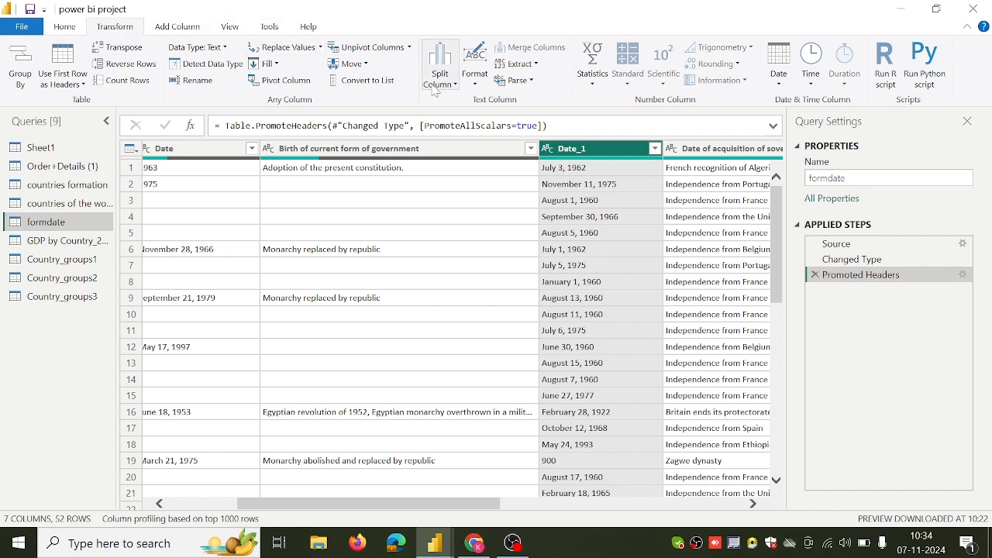
{"action": "left_click", "coordinate": [435, 87]}
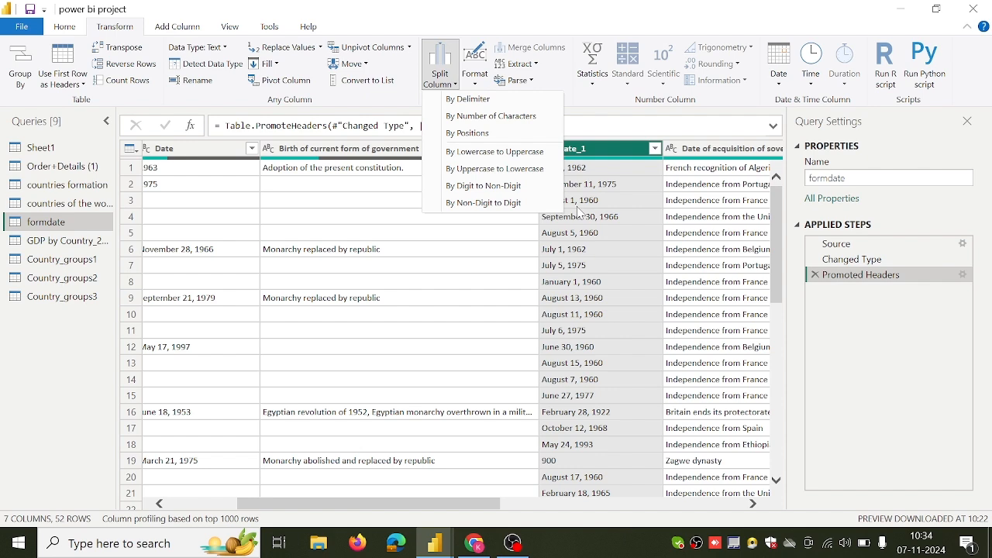
{"action": "left_click", "coordinate": [513, 102]}
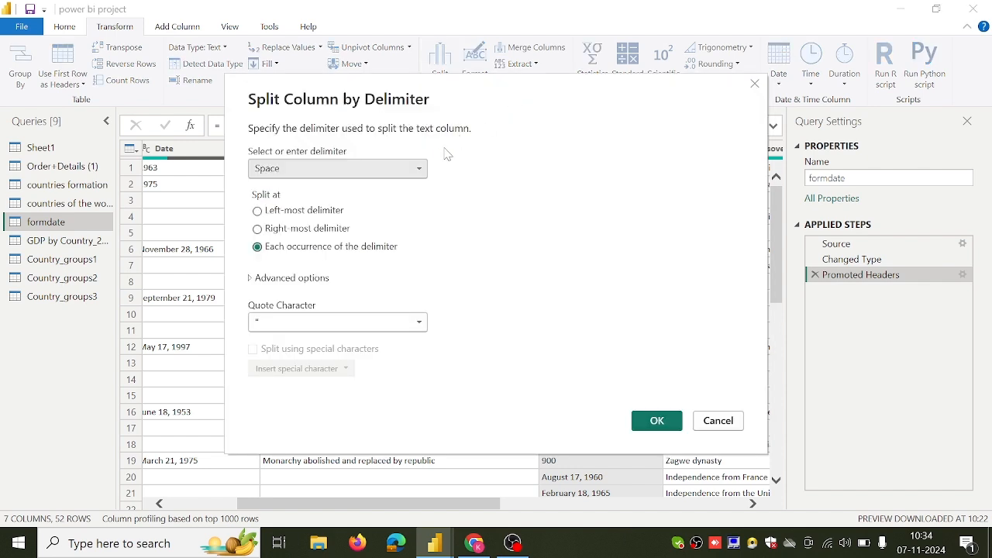
{"action": "left_click", "coordinate": [419, 170]}
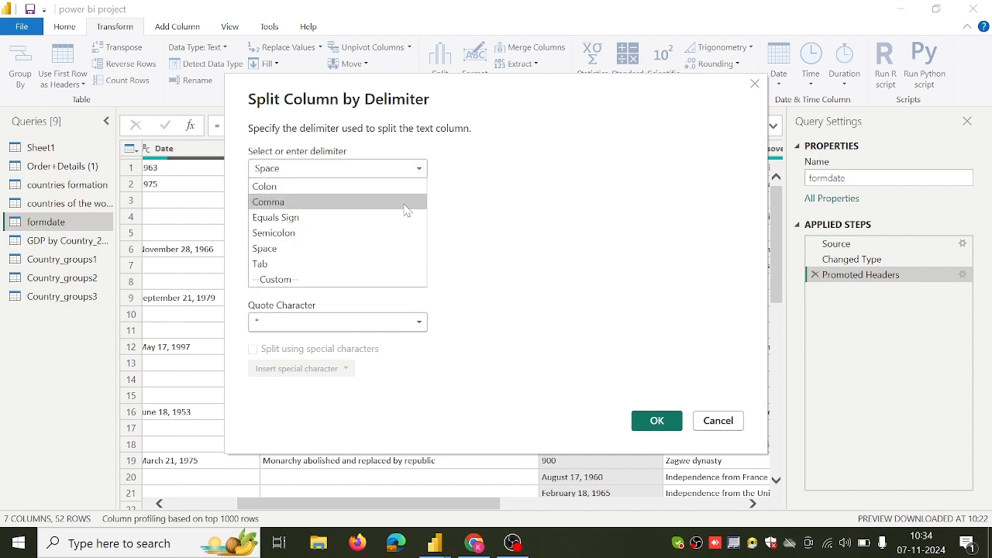
{"action": "left_click", "coordinate": [408, 203]}
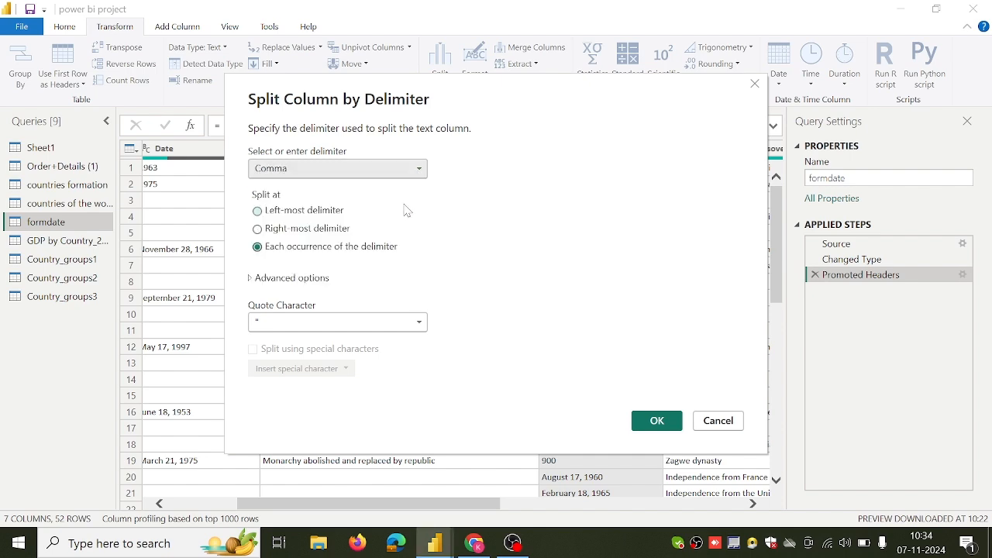
{"action": "left_click", "coordinate": [656, 421]}
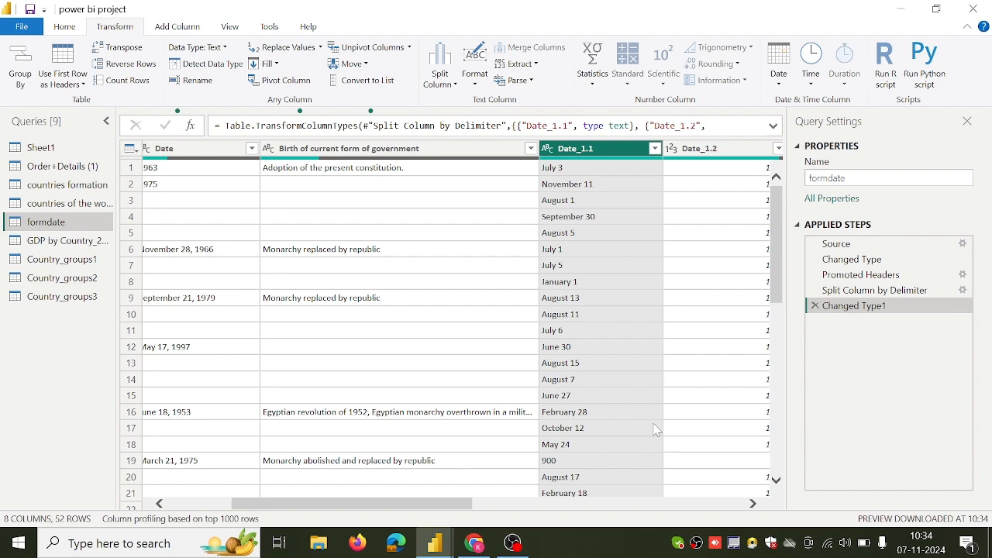
Rename the Date_1.2 column as Year of formation.
{"action": "left_click_drag", "start_coordinate": [468, 506], "coordinate": [505, 510]}
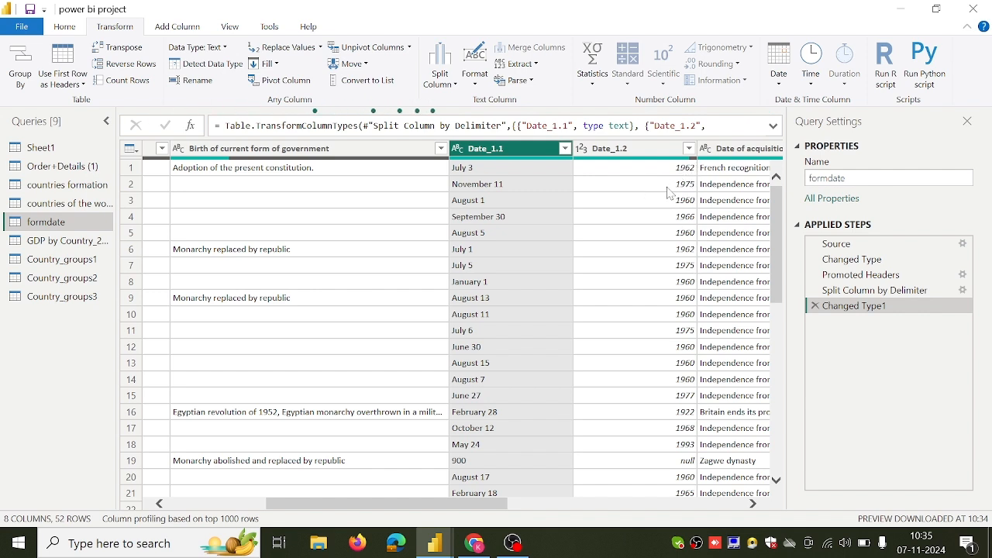
{"action": "double_click", "coordinate": [617, 150]}
{"action": "key", "text": "BackSpace"}
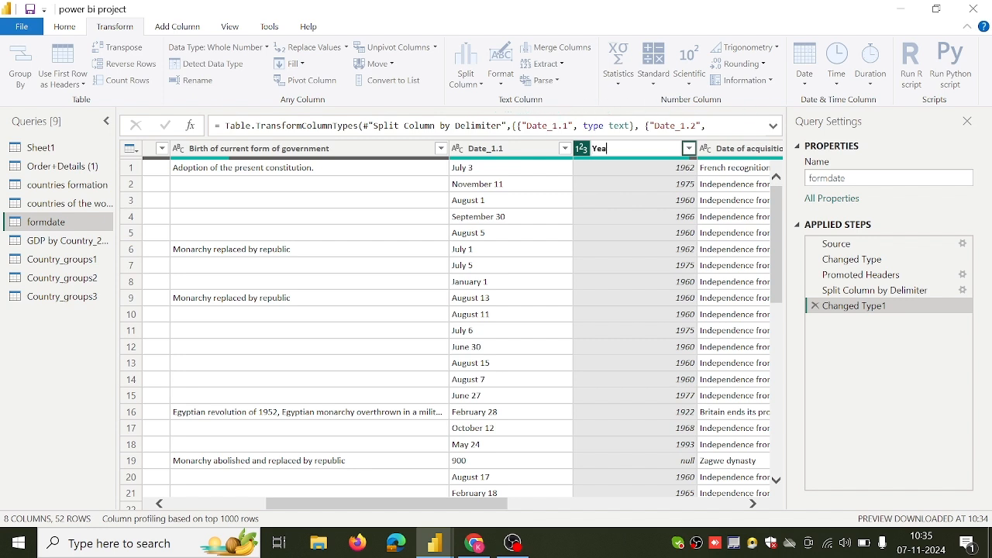
{"action": "type", "text": "Year of formation"}
{"action": "key", "text": "Return"}
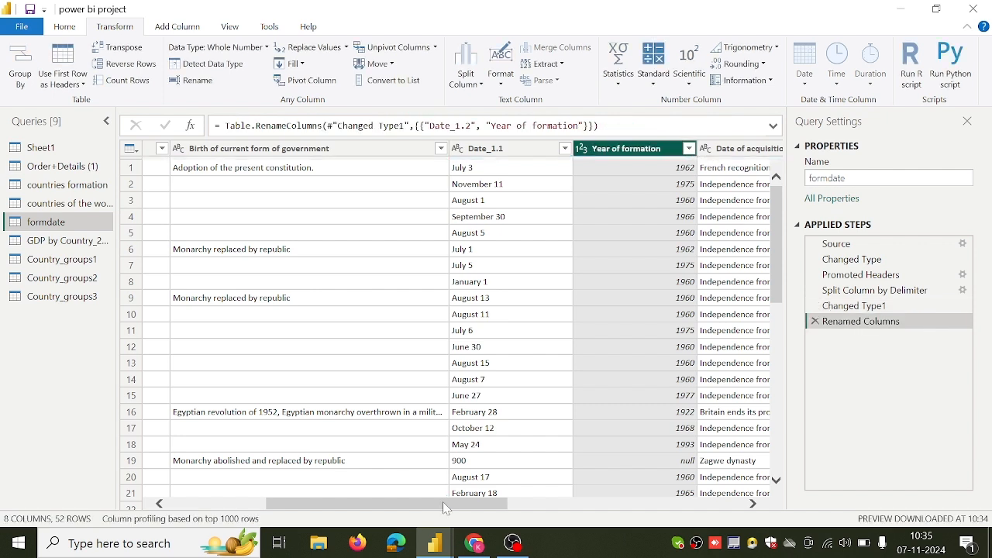
Merge the Date_1.1 and Year of formation columns with a Comma separator, and delete that merge from the applied steps.
{"action": "left_click", "coordinate": [494, 149]}
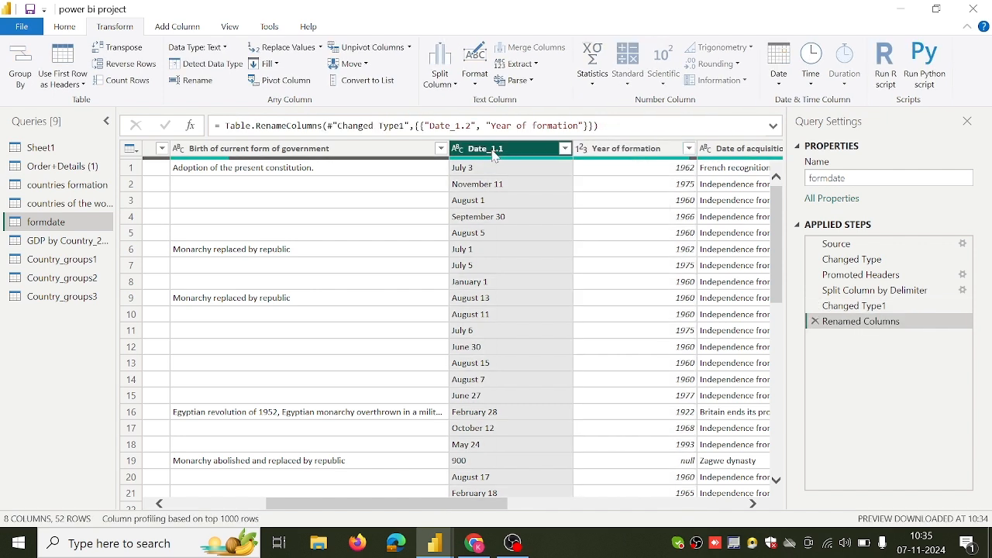
{"action": "left_click", "coordinate": [594, 157], "text": "ctrl"}
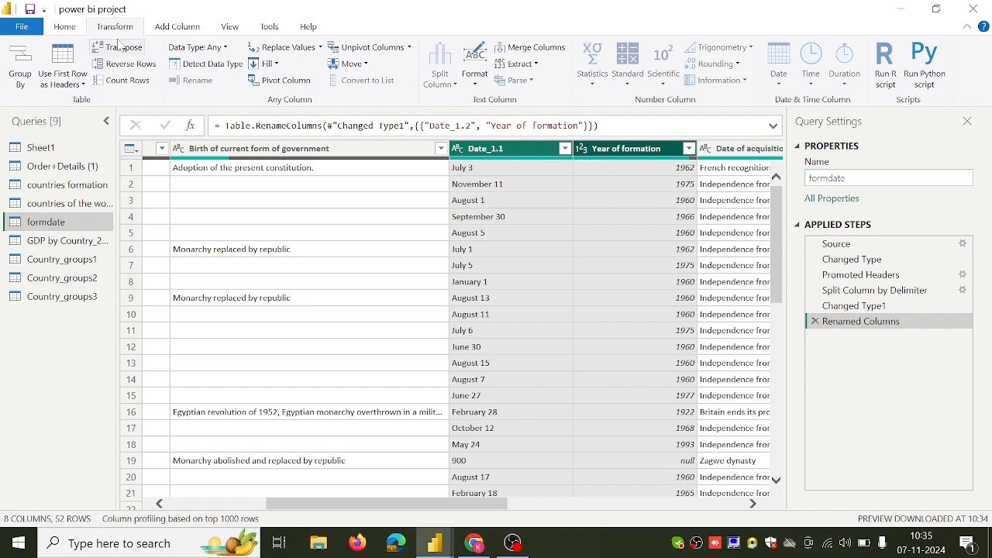
{"action": "left_click", "coordinate": [555, 52]}
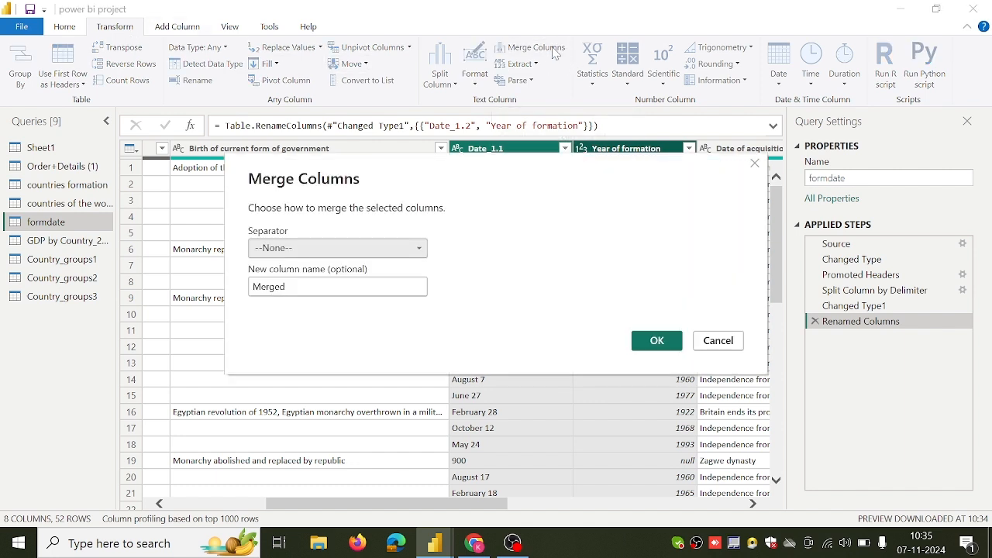
{"action": "left_click", "coordinate": [419, 249]}
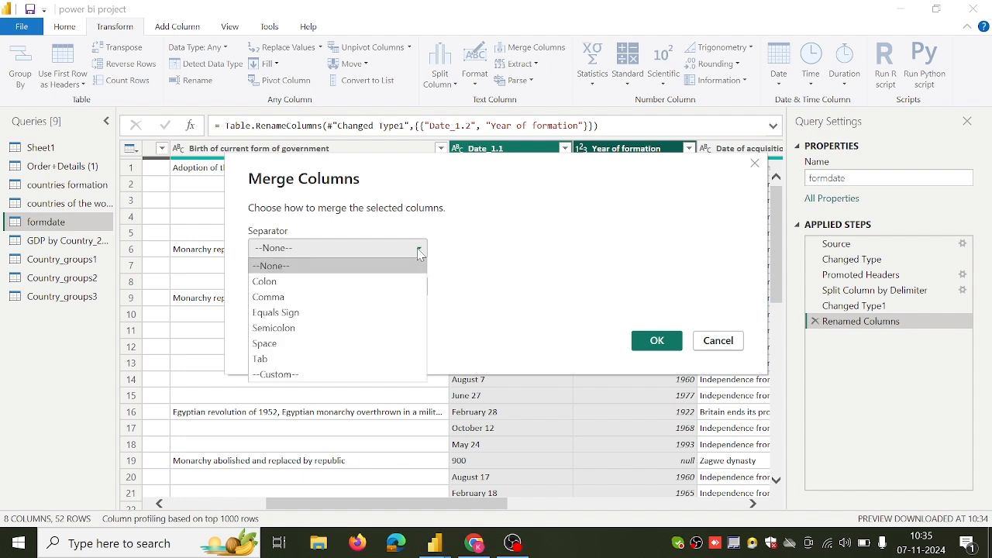
{"action": "left_click", "coordinate": [386, 300]}
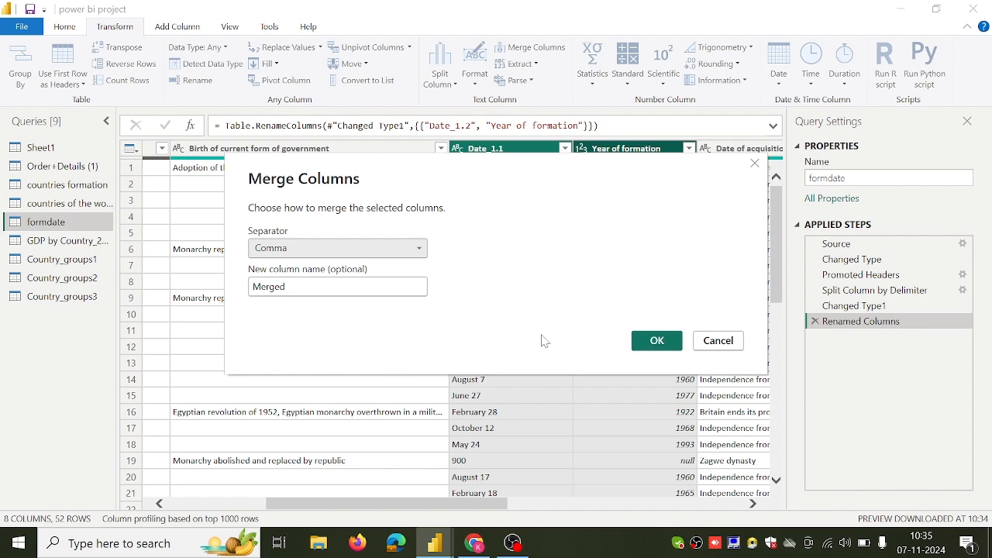
{"action": "left_click", "coordinate": [655, 340]}
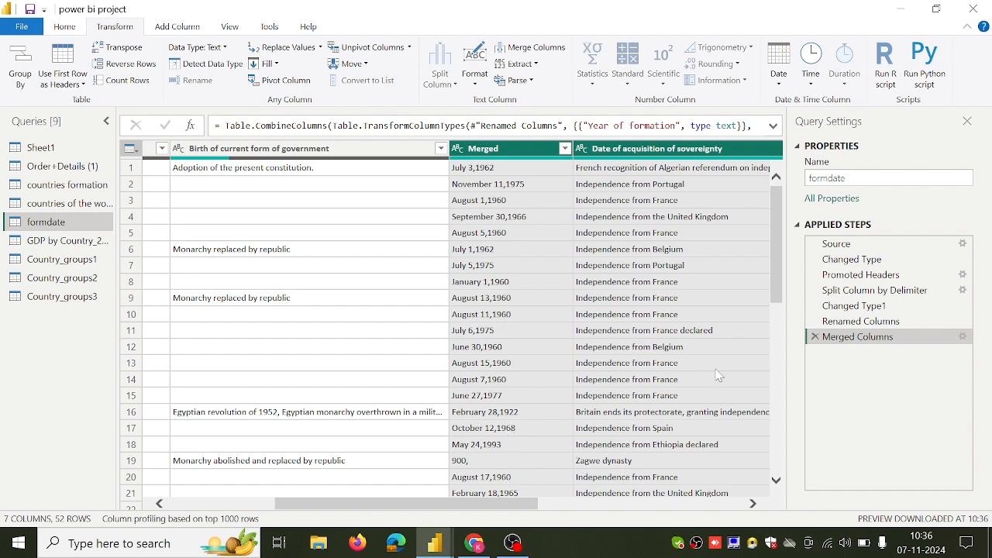
{"action": "left_click", "coordinate": [814, 337]}
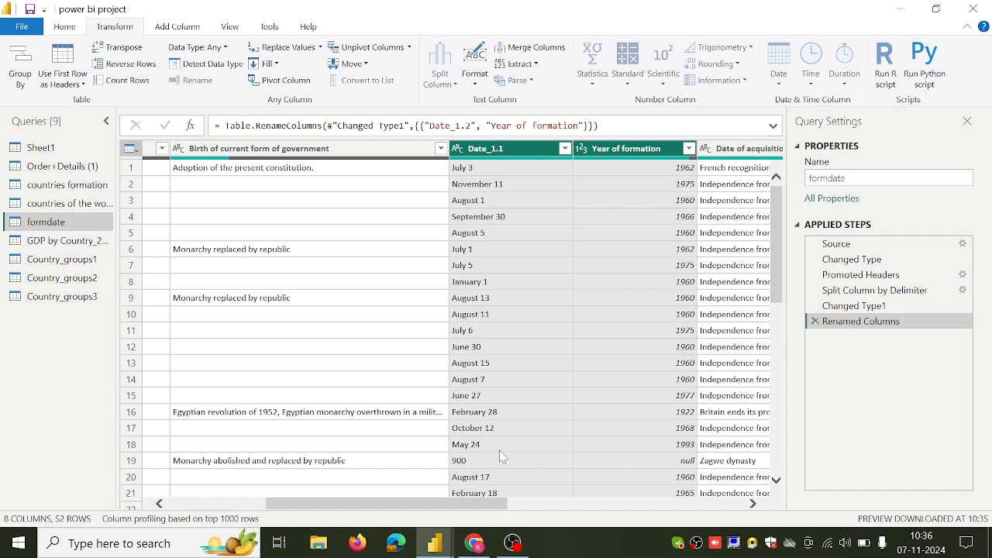
Start a conditional column in the formdate query with its If clause testing the Year of formation column.
{"action": "left_click", "coordinate": [499, 154]}
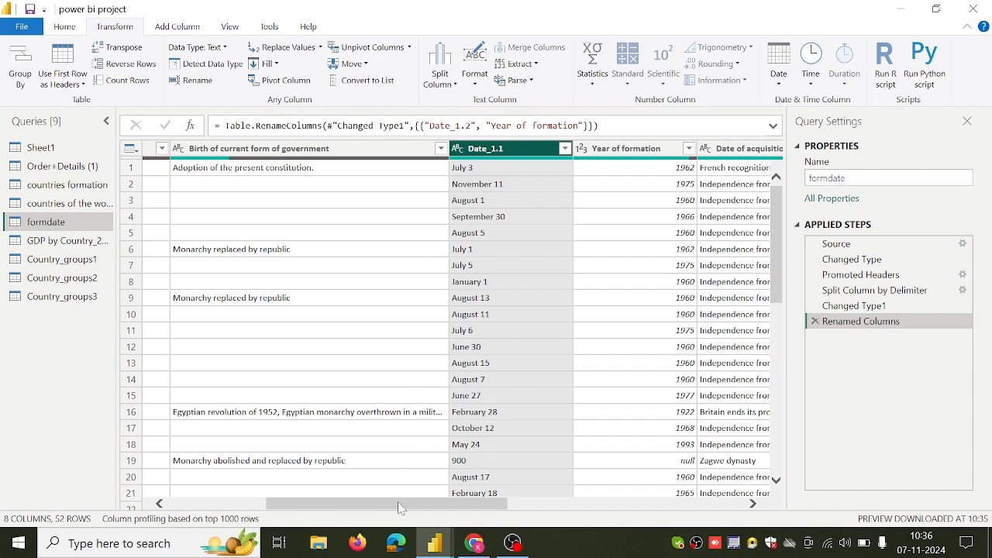
{"action": "left_click_drag", "start_coordinate": [400, 508], "coordinate": [419, 508]}
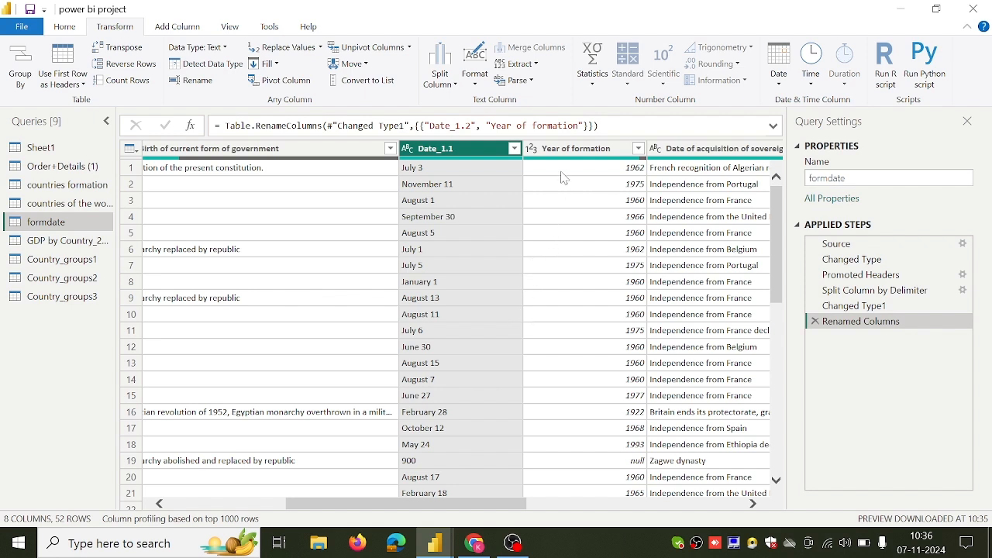
{"action": "mouse_move", "coordinate": [566, 162]}
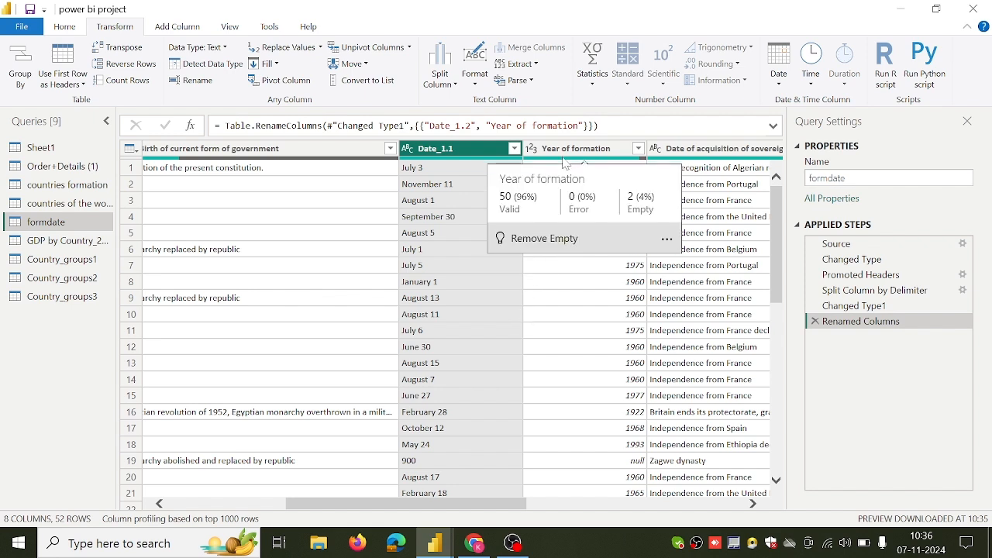
{"action": "left_click", "coordinate": [570, 151]}
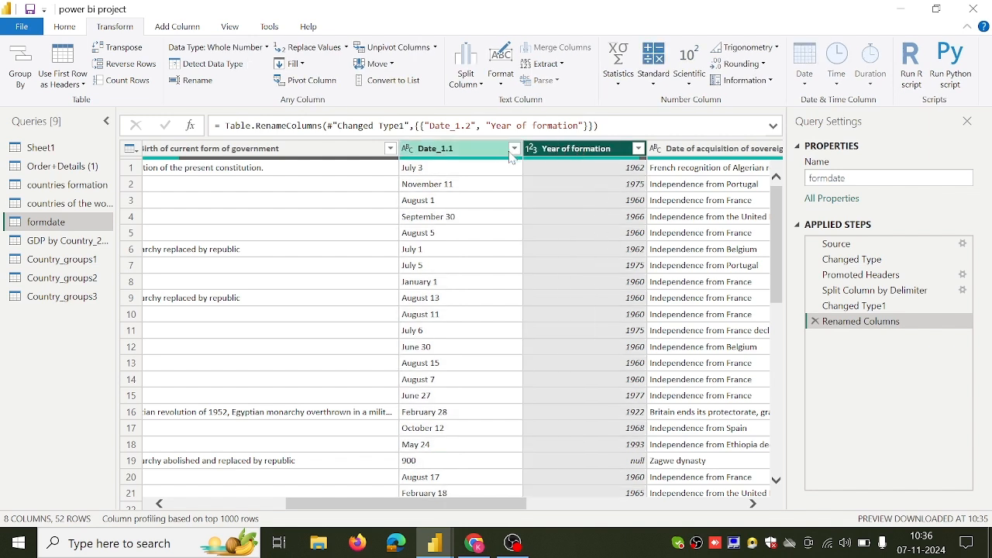
{"action": "left_click", "coordinate": [184, 29]}
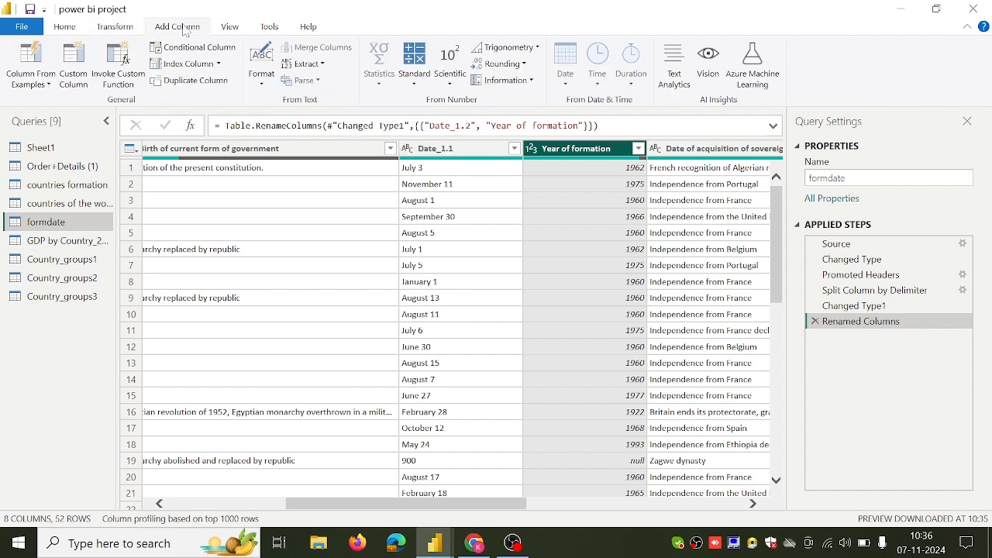
{"action": "left_click", "coordinate": [187, 48]}
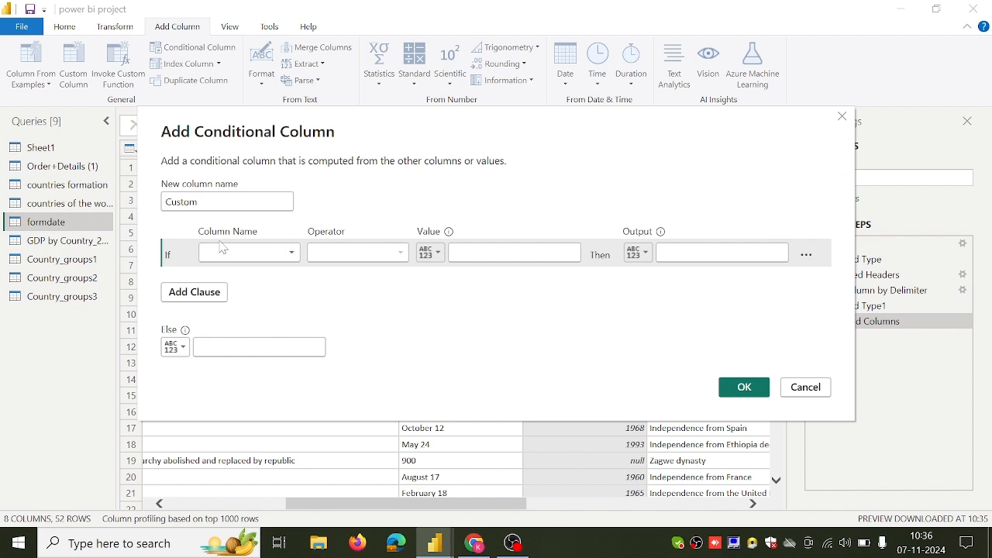
{"action": "left_click", "coordinate": [268, 255]}
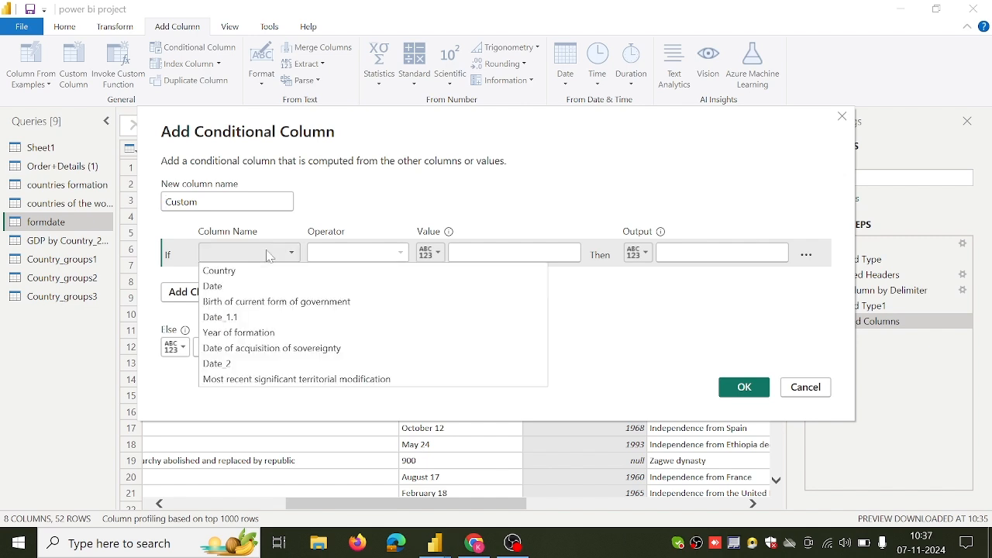
{"action": "left_click", "coordinate": [262, 333]}
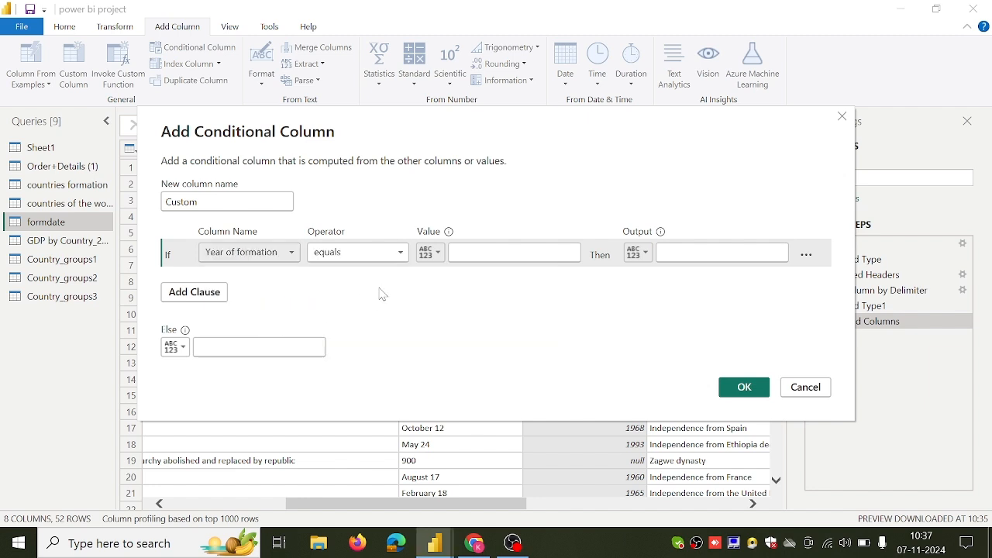
Complete the If clause with the operator is less than, the value 1960 and the output before 1960.
{"action": "left_click", "coordinate": [396, 255]}
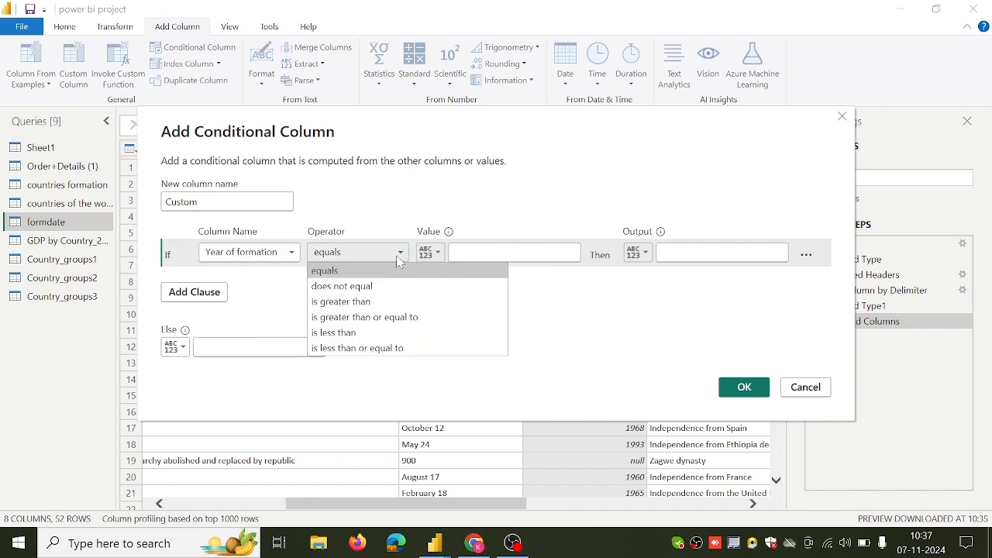
{"action": "left_click", "coordinate": [378, 334]}
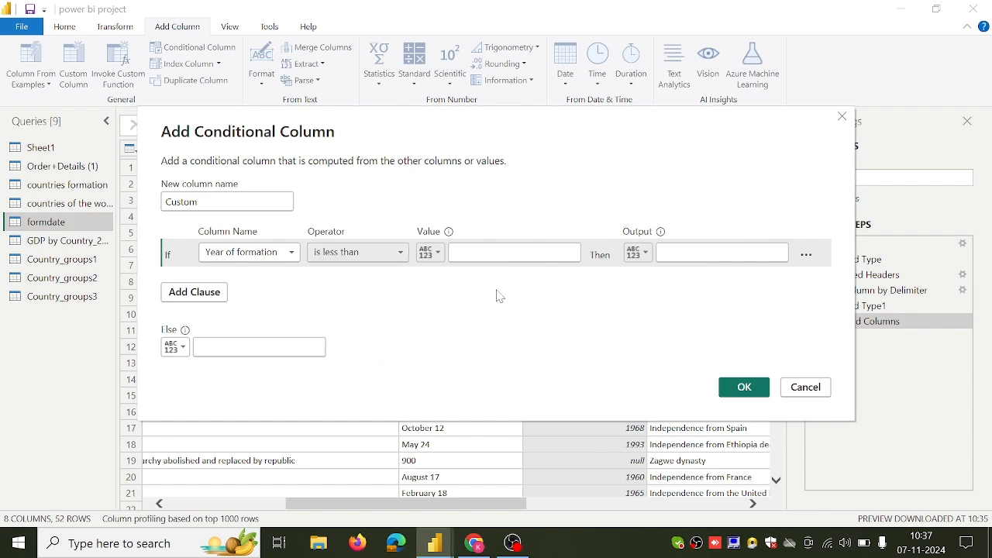
{"action": "left_click", "coordinate": [511, 253]}
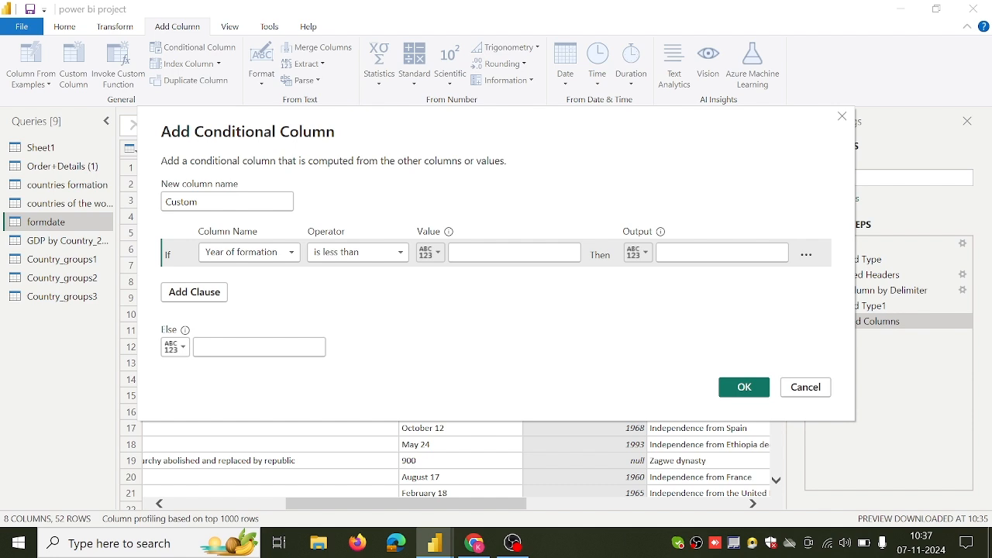
{"action": "type", "text": "196"}
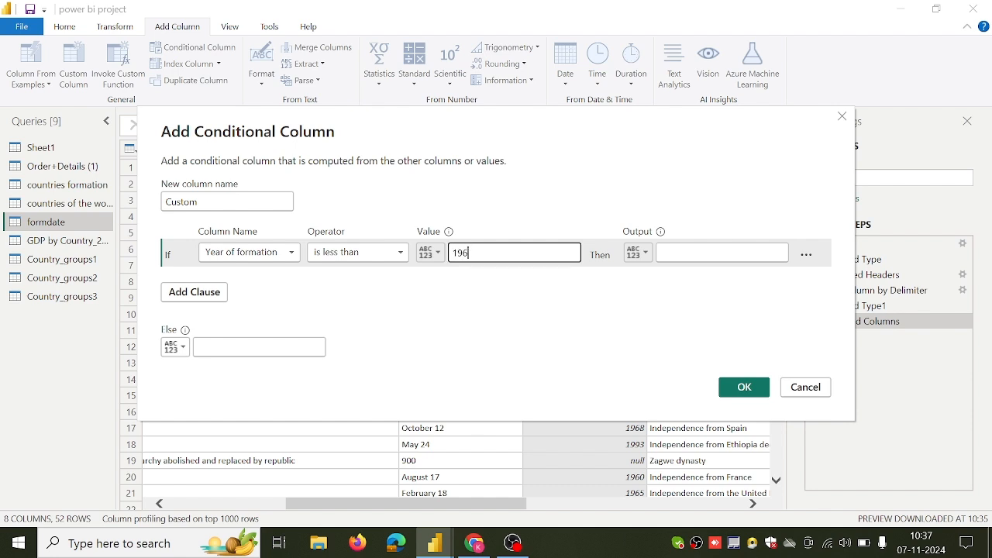
{"action": "type", "text": "0"}
{"action": "left_click", "coordinate": [697, 253]}
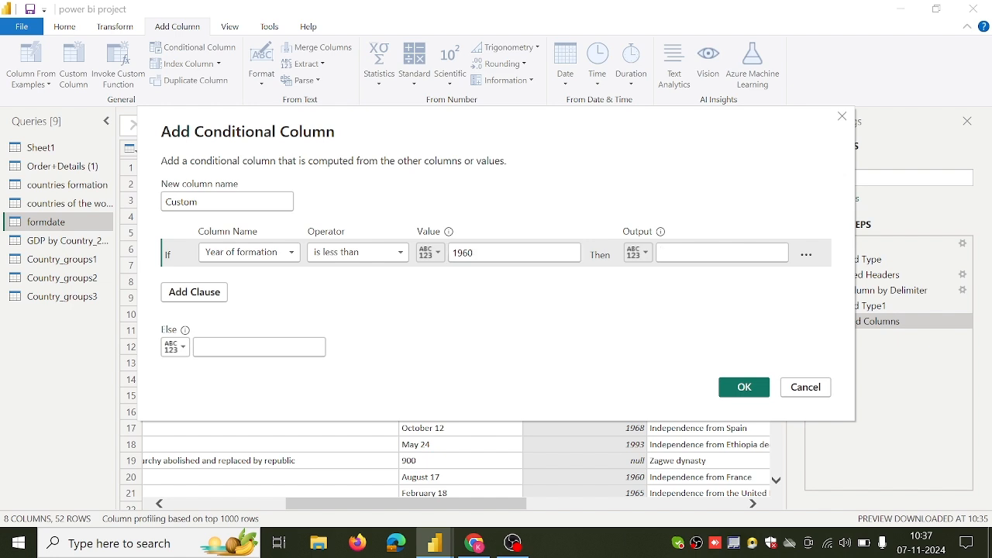
{"action": "type", "text": "befor"}
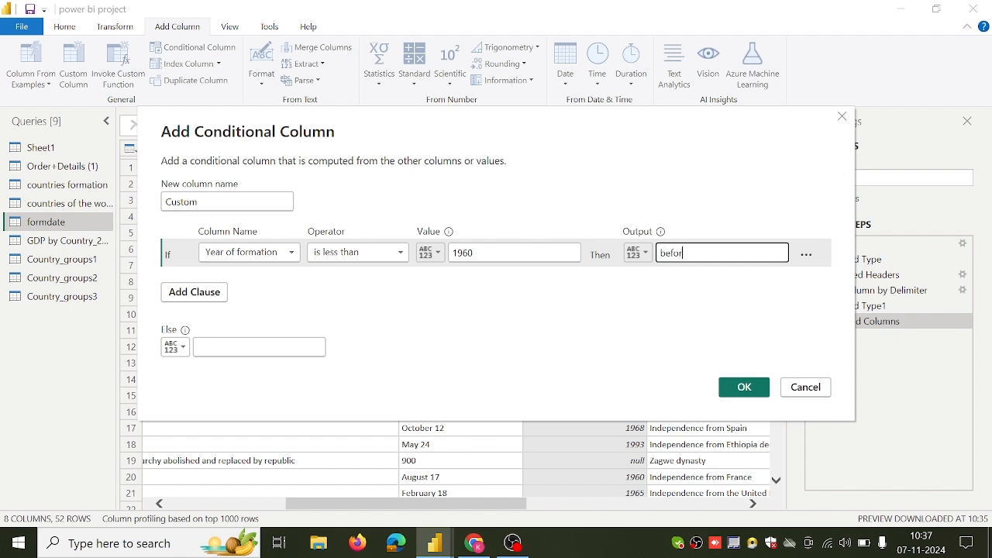
{"action": "type", "text": "e 1960"}
{"action": "mouse_move", "coordinate": [475, 254]}
{"action": "left_mouse_down"}
{"action": "mouse_move", "coordinate": [442, 259]}
{"action": "mouse_move", "coordinate": [475, 255]}
{"action": "left_mouse_up"}
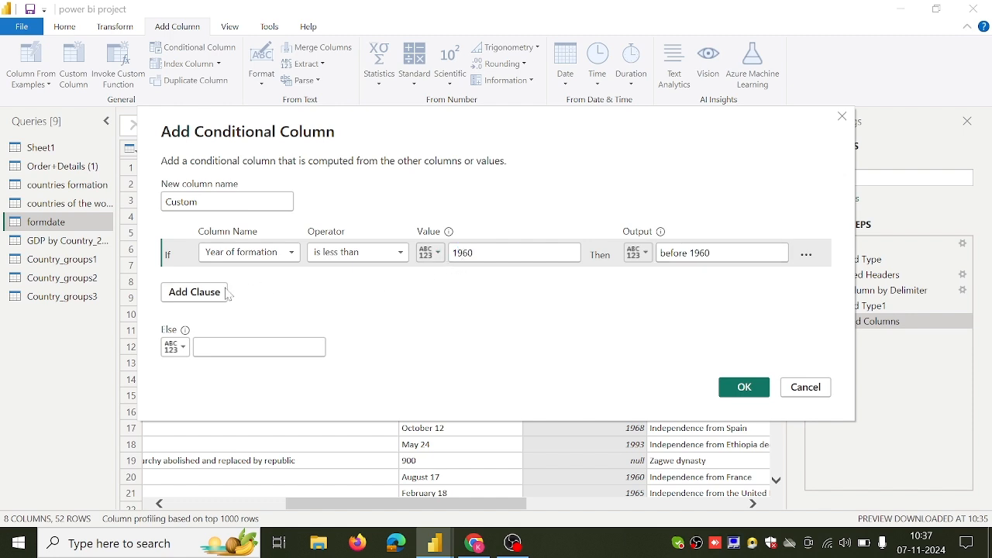
Add an Else If clause to the conditional column and set the Else output to after 1960.
{"action": "left_click", "coordinate": [185, 297]}
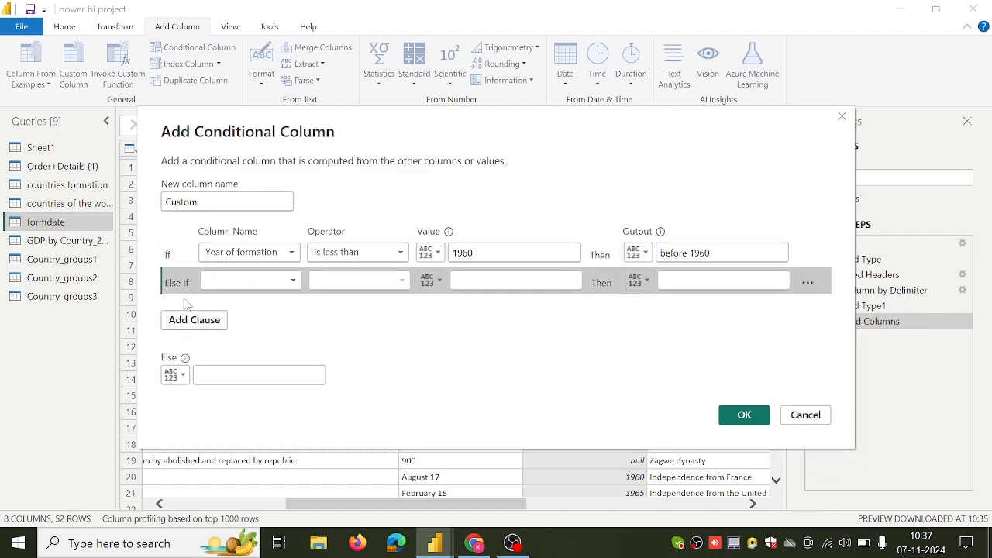
{"action": "left_click", "coordinate": [292, 285]}
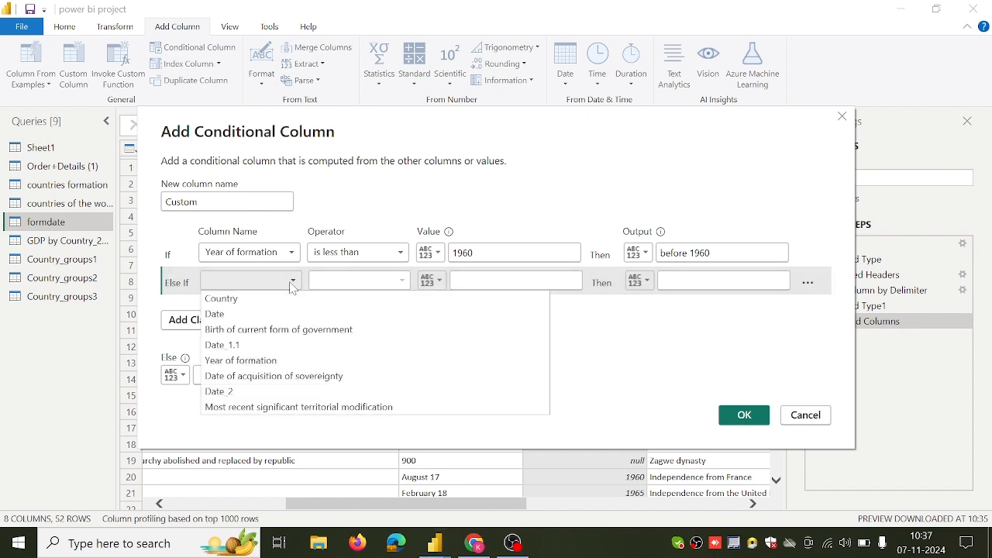
{"action": "left_click", "coordinate": [293, 283]}
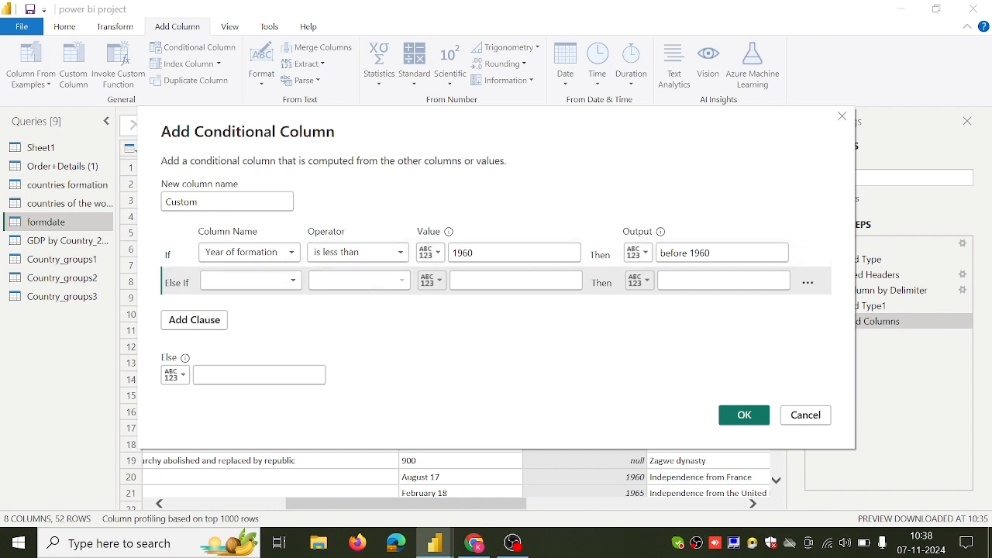
{"action": "left_click", "coordinate": [246, 375]}
{"action": "type", "text": "aft"}
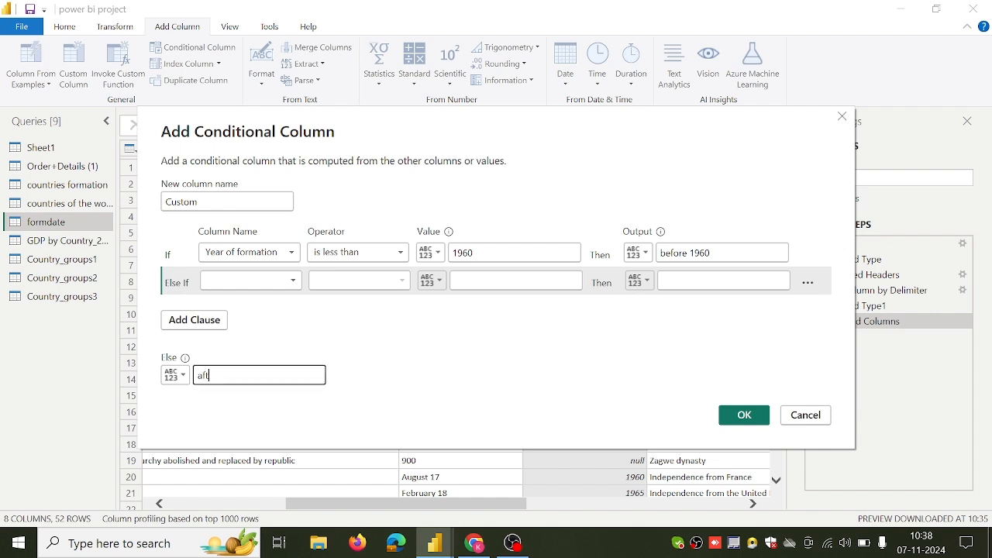
{"action": "type", "text": "er 1960"}
{"action": "left_click", "coordinate": [721, 418]}
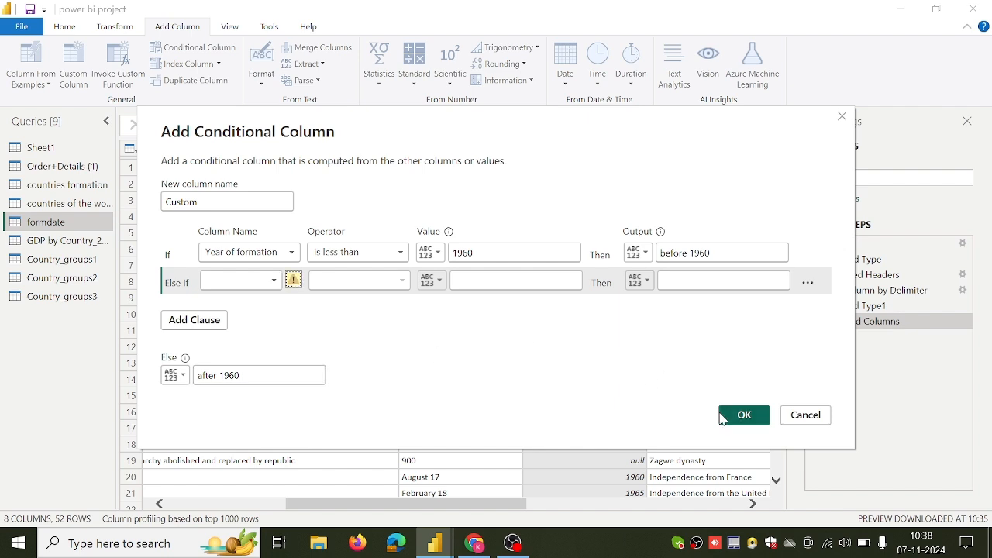
Fill the Else If clause with Year of formation equals 1960 and output 1960, and create the conditional column.
{"action": "left_click", "coordinate": [273, 284]}
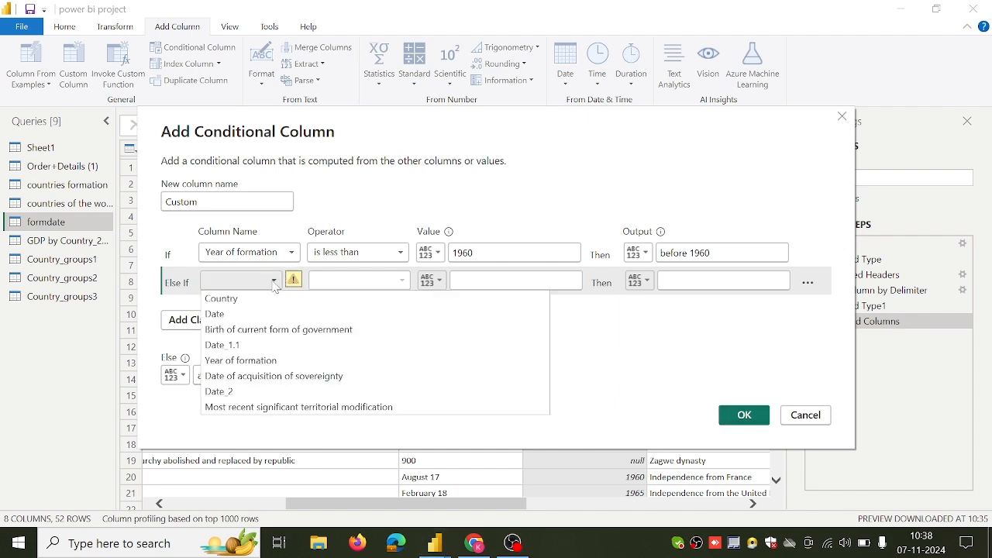
{"action": "left_click", "coordinate": [271, 360]}
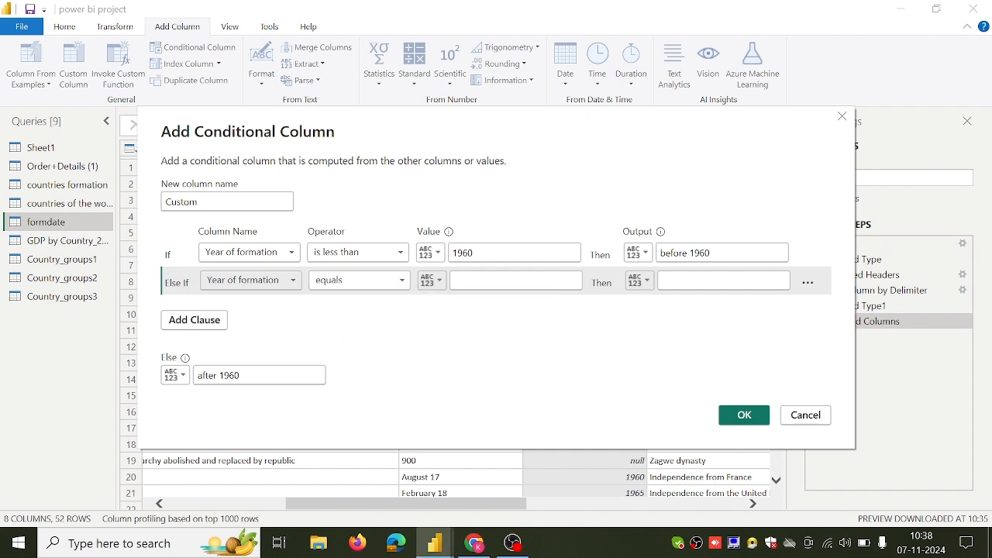
{"action": "left_click", "coordinate": [470, 281]}
{"action": "type", "text": "1"}
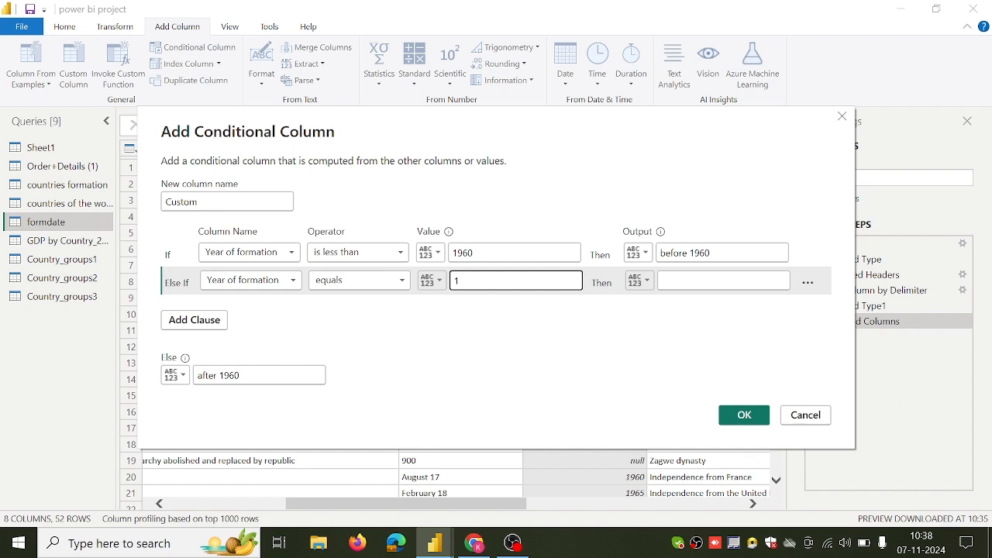
{"action": "type", "text": "960"}
{"action": "left_click", "coordinate": [665, 282]}
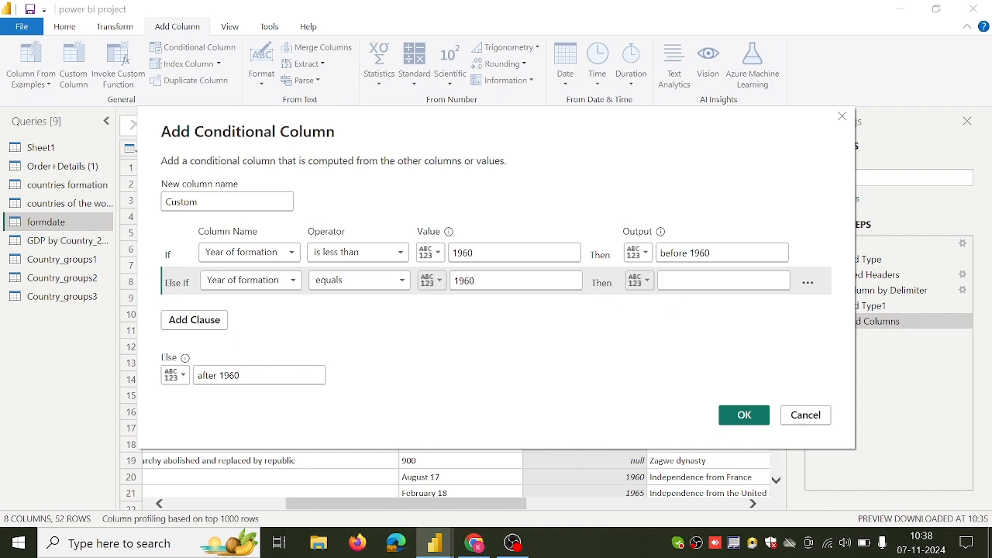
{"action": "type", "text": "1960"}
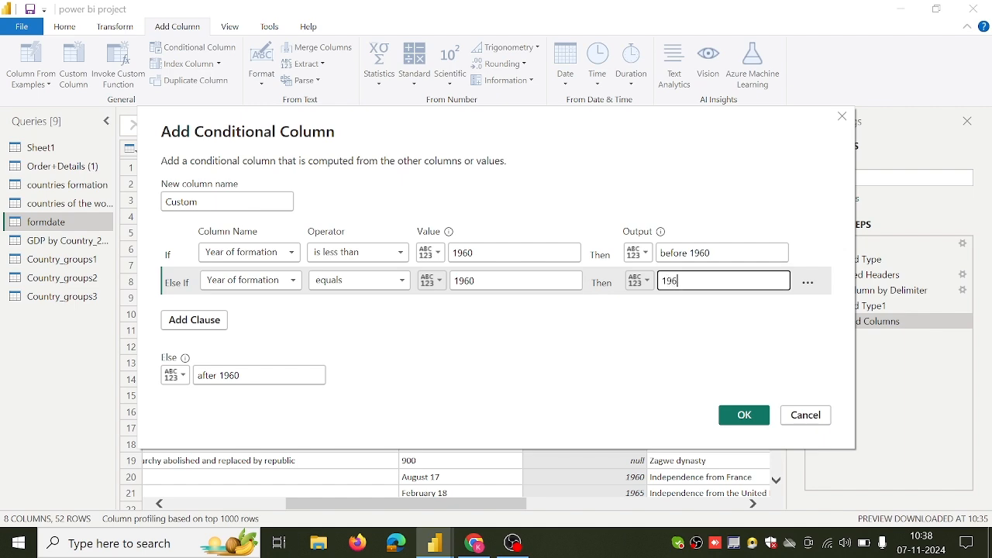
{"action": "left_click", "coordinate": [743, 416]}
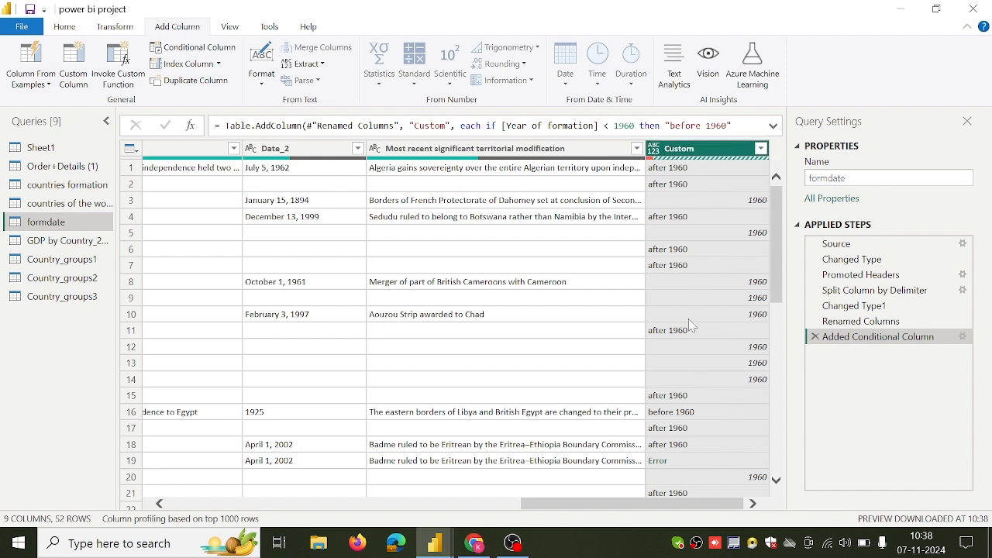
Select the Country and Year of formation columns and start a column from examples based on that selection.
{"action": "left_click_drag", "start_coordinate": [655, 505], "coordinate": [524, 511]}
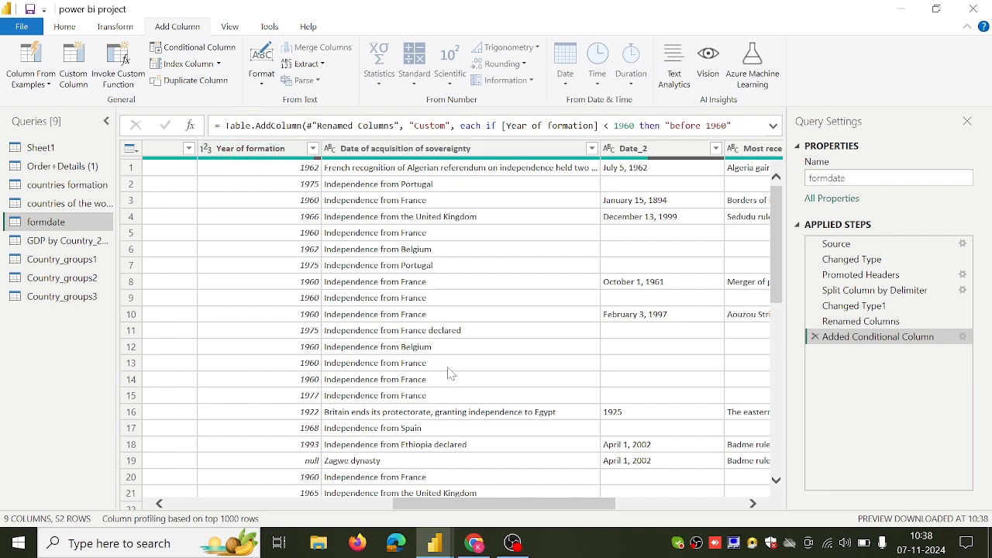
{"action": "left_click_drag", "start_coordinate": [488, 509], "coordinate": [620, 510]}
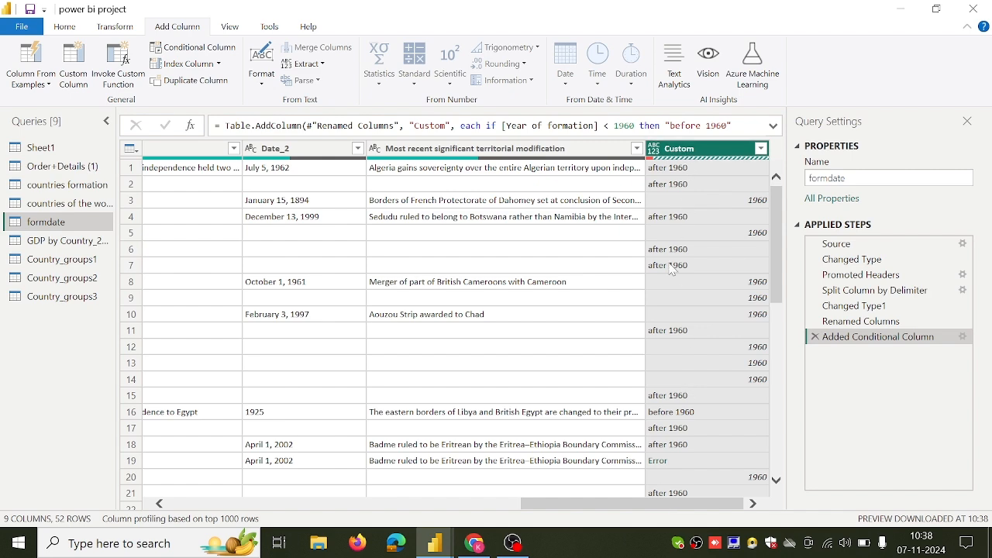
{"action": "left_click_drag", "start_coordinate": [631, 502], "coordinate": [278, 525]}
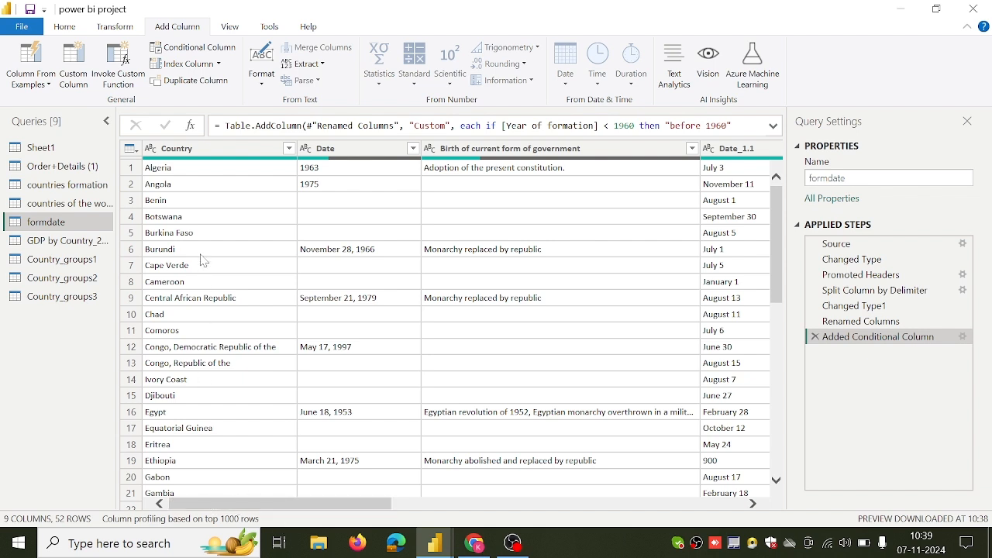
{"action": "left_click", "coordinate": [197, 154]}
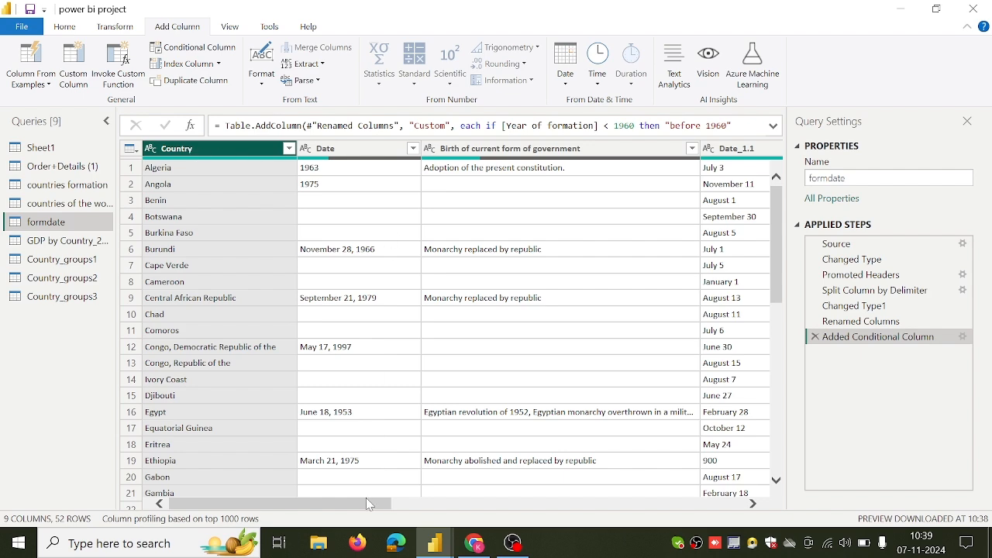
{"action": "left_click_drag", "start_coordinate": [368, 504], "coordinate": [458, 506]}
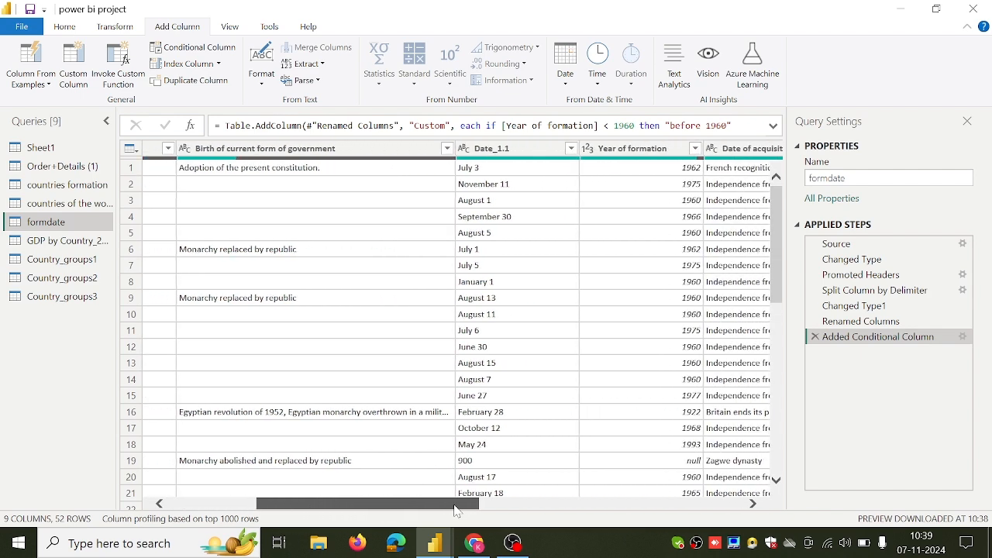
{"action": "left_click", "coordinate": [651, 149]}
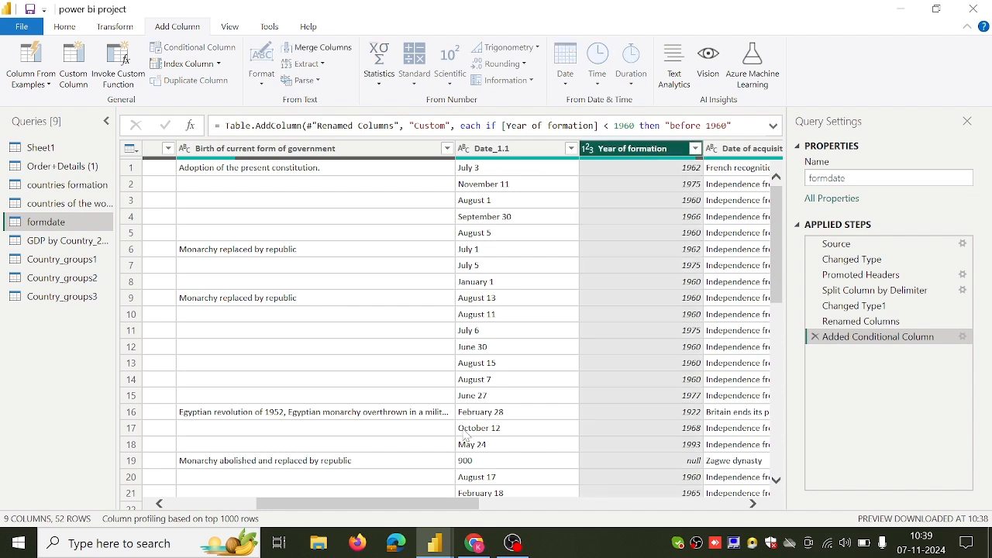
{"action": "mouse_move", "coordinate": [425, 504]}
{"action": "left_mouse_down"}
{"action": "mouse_move", "coordinate": [333, 504]}
{"action": "mouse_move", "coordinate": [438, 507]}
{"action": "left_mouse_up"}
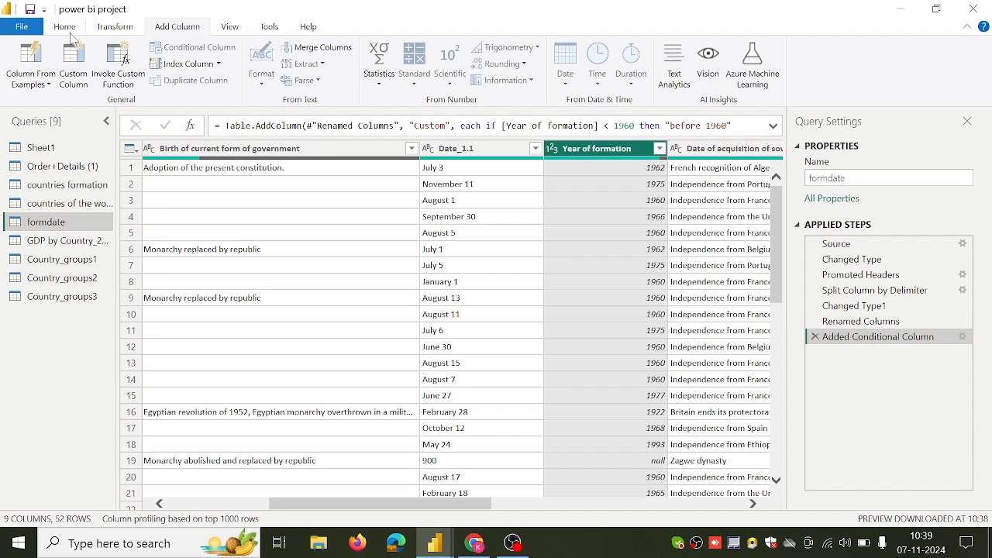
{"action": "left_click", "coordinate": [41, 87]}
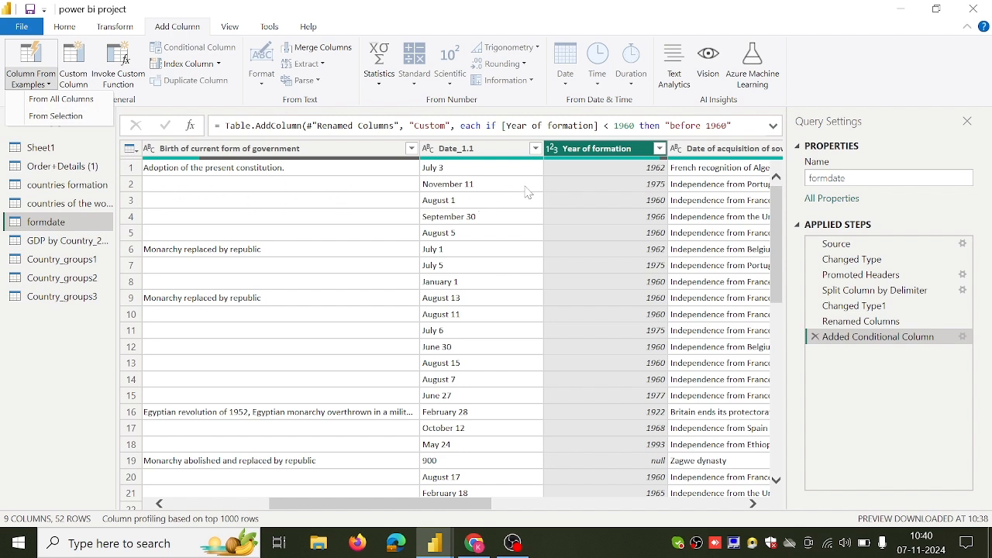
{"action": "left_click", "coordinate": [98, 120]}
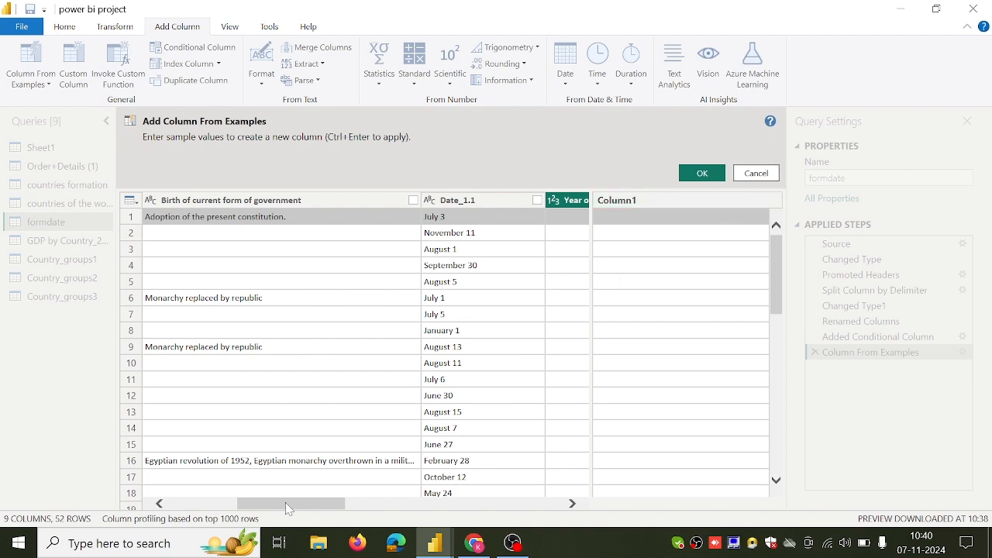
Enter "Algeria has formed in" as the first row's example value for the new column.
{"action": "left_click_drag", "start_coordinate": [285, 503], "coordinate": [205, 512]}
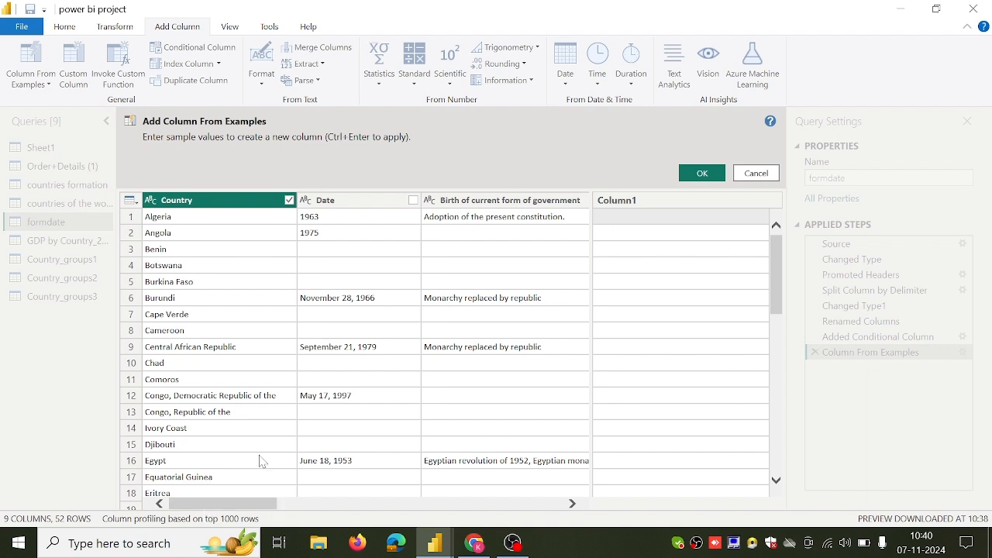
{"action": "left_click", "coordinate": [680, 221]}
{"action": "type", "text": "A"}
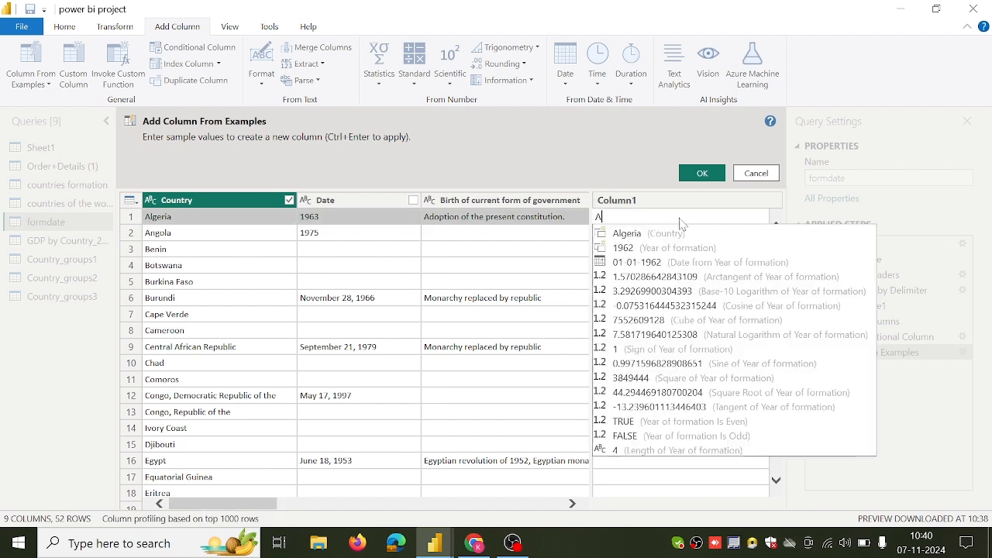
{"action": "type", "text": "l"}
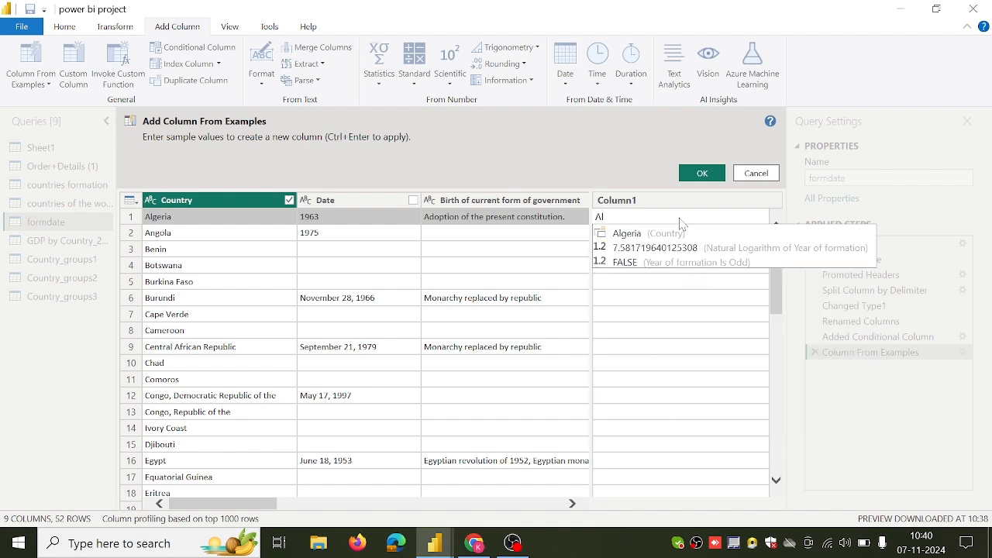
{"action": "type", "text": "g"}
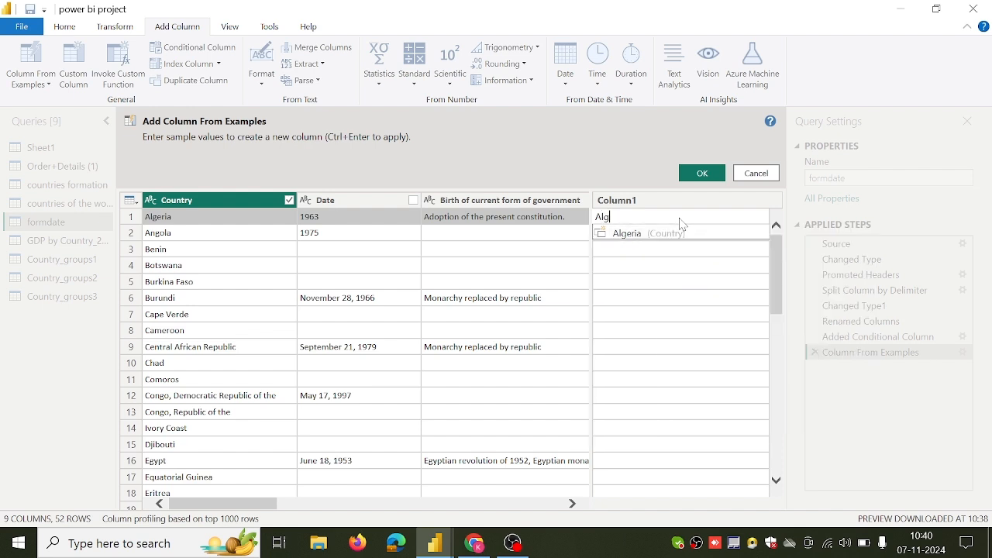
{"action": "type", "text": "eria has formed in"}
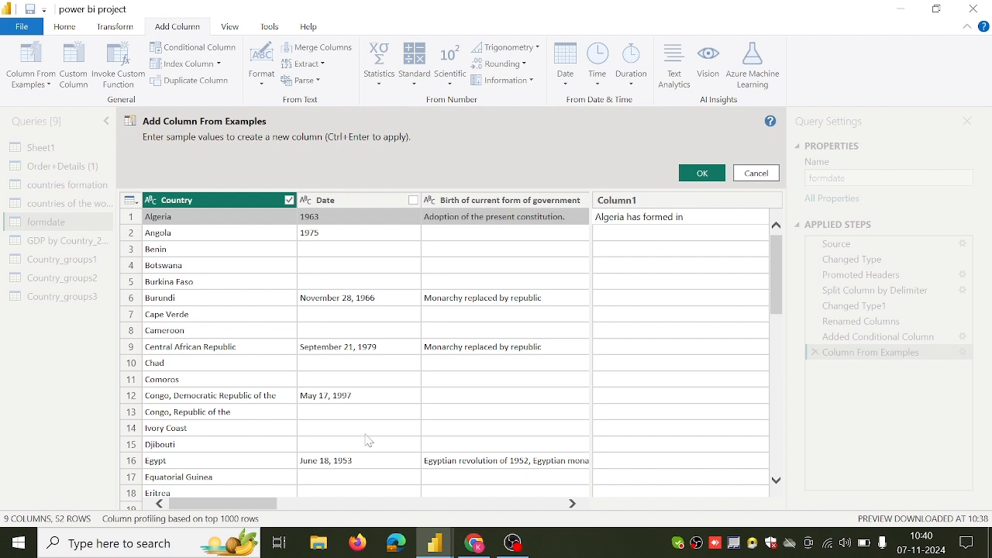
Extend the first row's example with the year of formation so it reads "Algeria has formed in 1962".
{"action": "left_click_drag", "start_coordinate": [260, 510], "coordinate": [371, 505]}
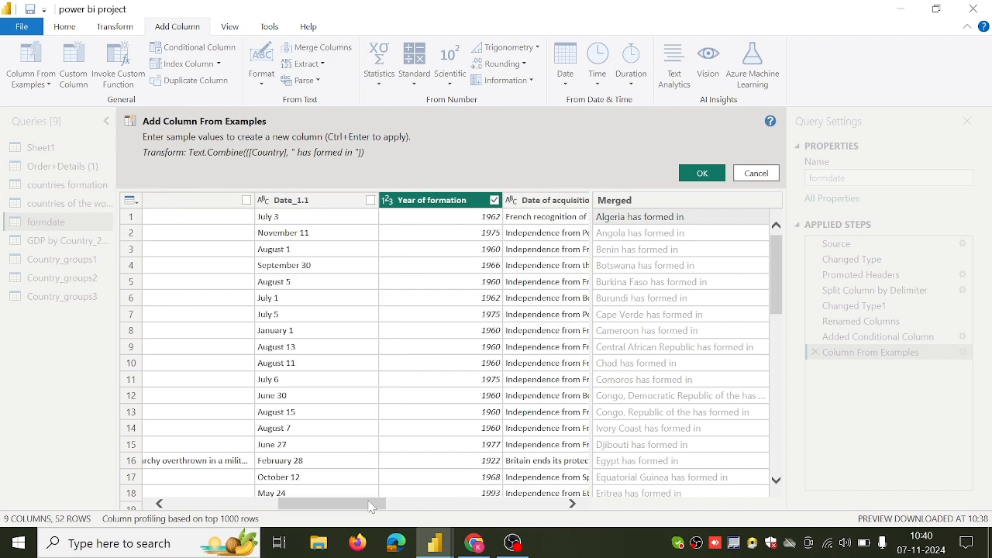
{"action": "left_click", "coordinate": [699, 223]}
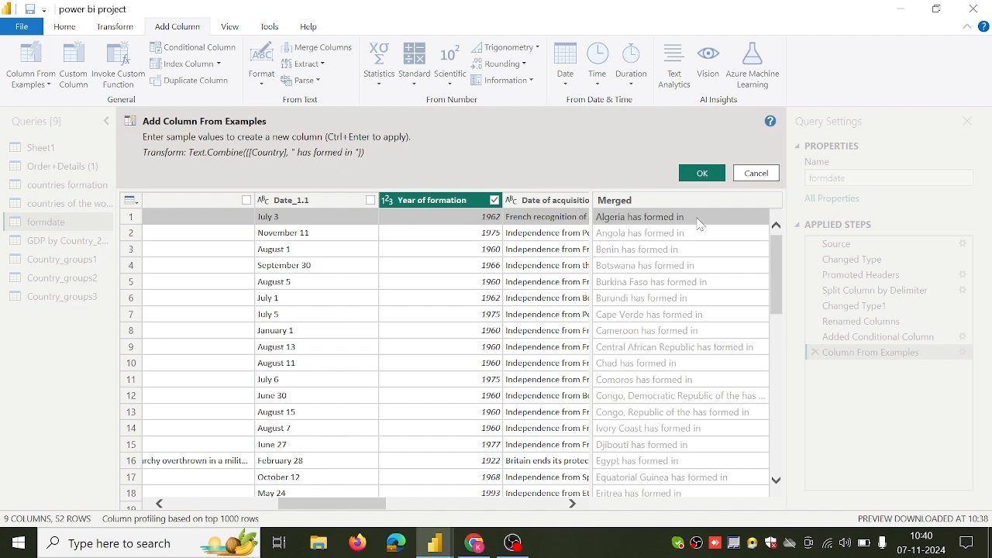
{"action": "left_click", "coordinate": [699, 223]}
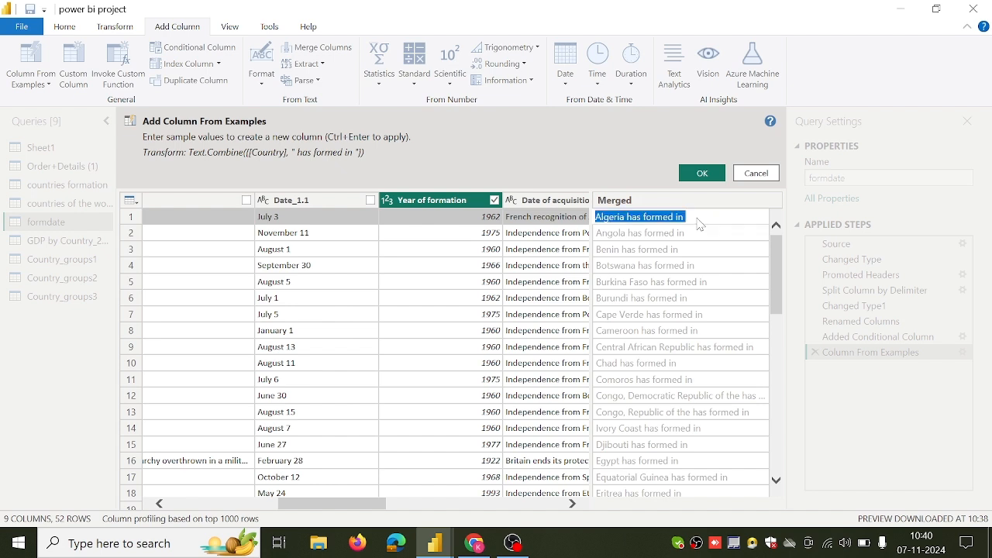
{"action": "left_click", "coordinate": [700, 224]}
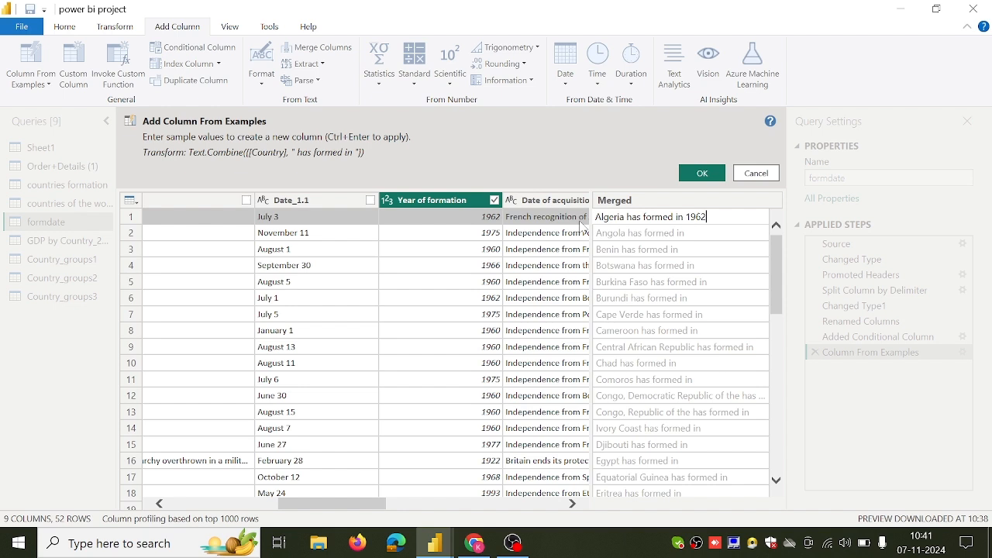
{"action": "left_click", "coordinate": [608, 235]}
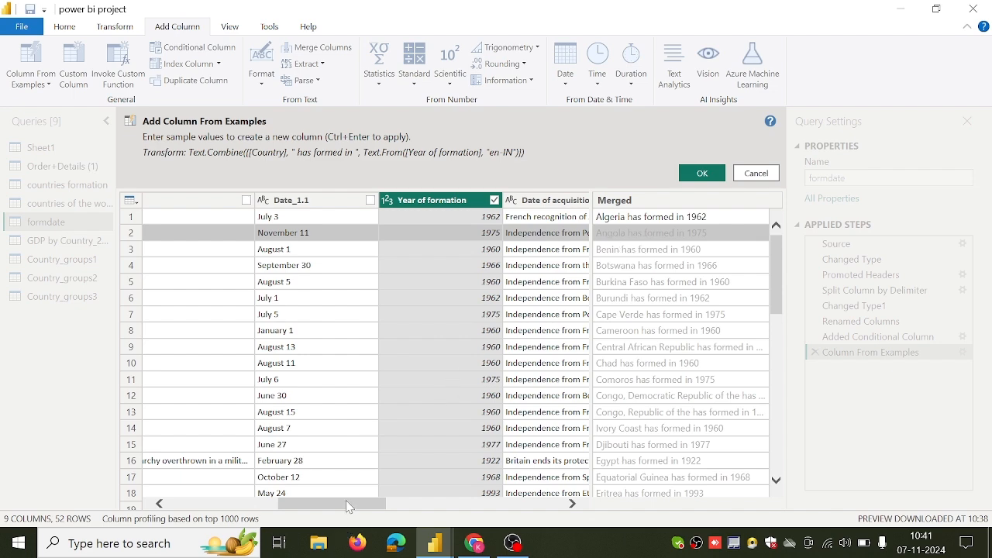
Recommit the first row's example unchanged and create the column from examples.
{"action": "mouse_move", "coordinate": [348, 504]}
{"action": "left_mouse_down"}
{"action": "mouse_move", "coordinate": [231, 509]}
{"action": "mouse_move", "coordinate": [331, 510]}
{"action": "left_mouse_up"}
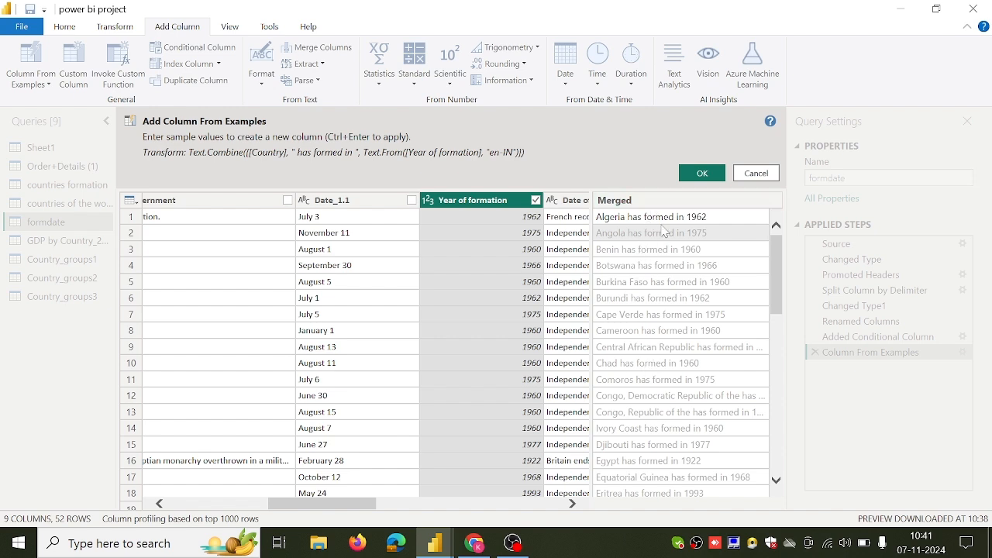
{"action": "left_click", "coordinate": [720, 215]}
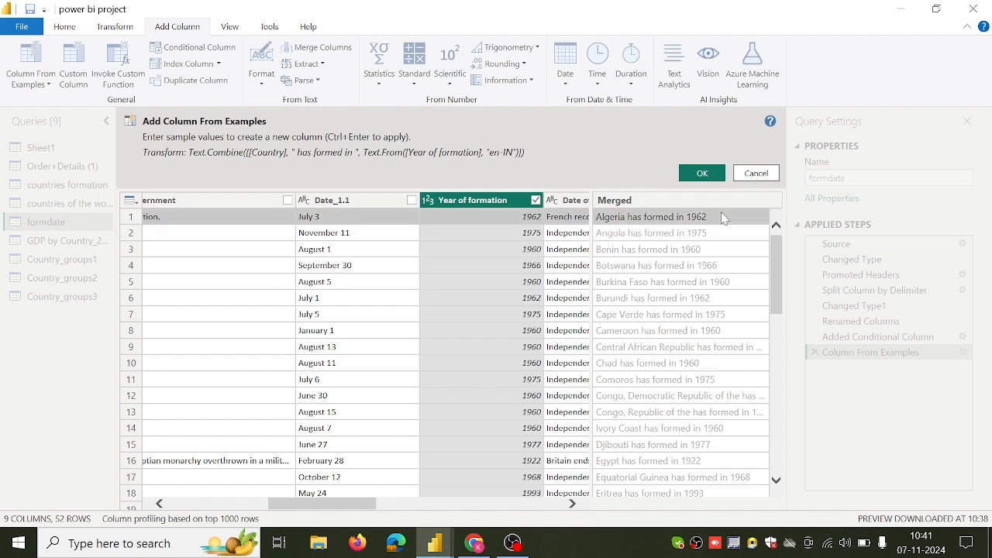
{"action": "key", "text": "Return"}
{"action": "left_click", "coordinate": [721, 217]}
{"action": "left_click", "coordinate": [721, 217]}
{"action": "left_click", "coordinate": [720, 219]}
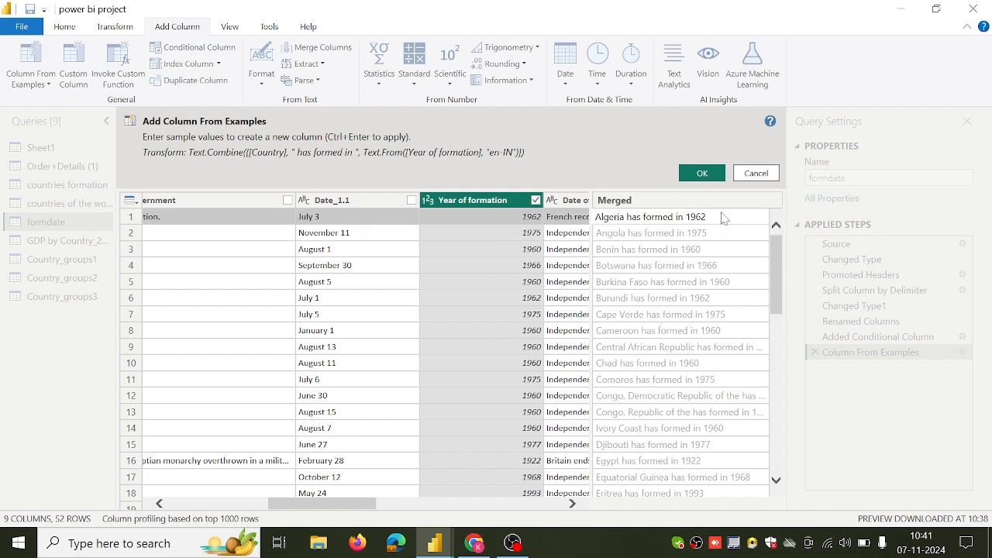
{"action": "key", "text": "Return"}
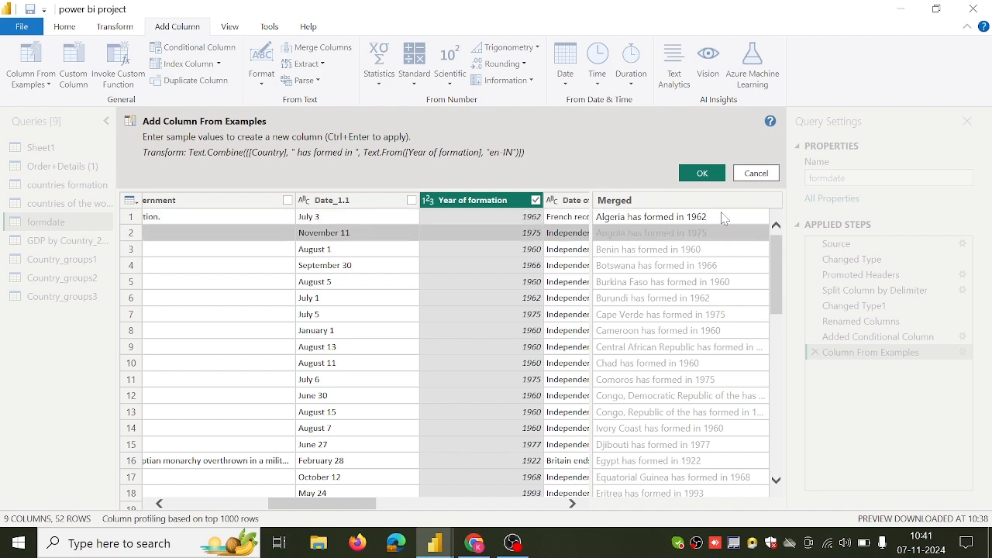
{"action": "left_click", "coordinate": [707, 176]}
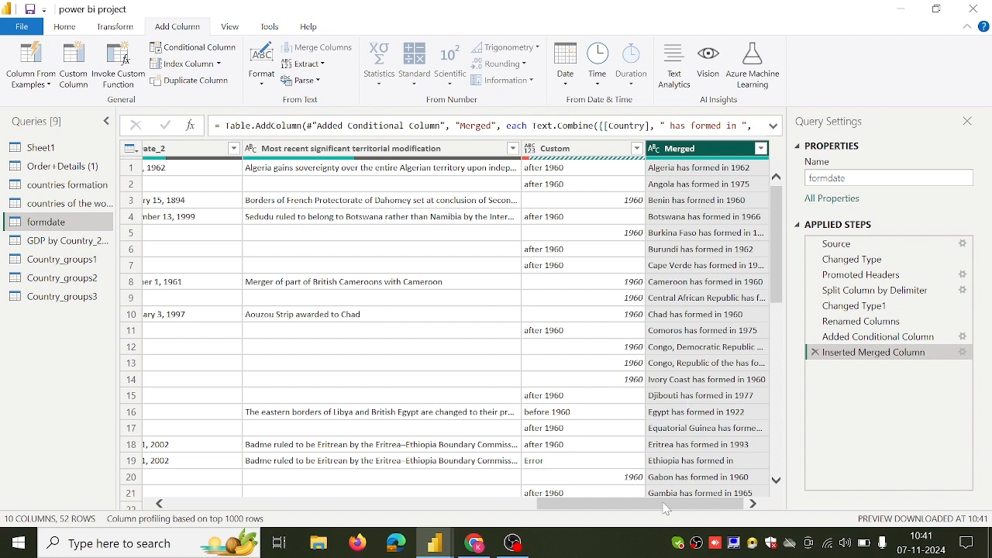
Switch to the Power Query tutorial page in Chrome and read the Merging Queries (Joining Tables) section.
{"action": "left_click_drag", "start_coordinate": [665, 509], "coordinate": [357, 543]}
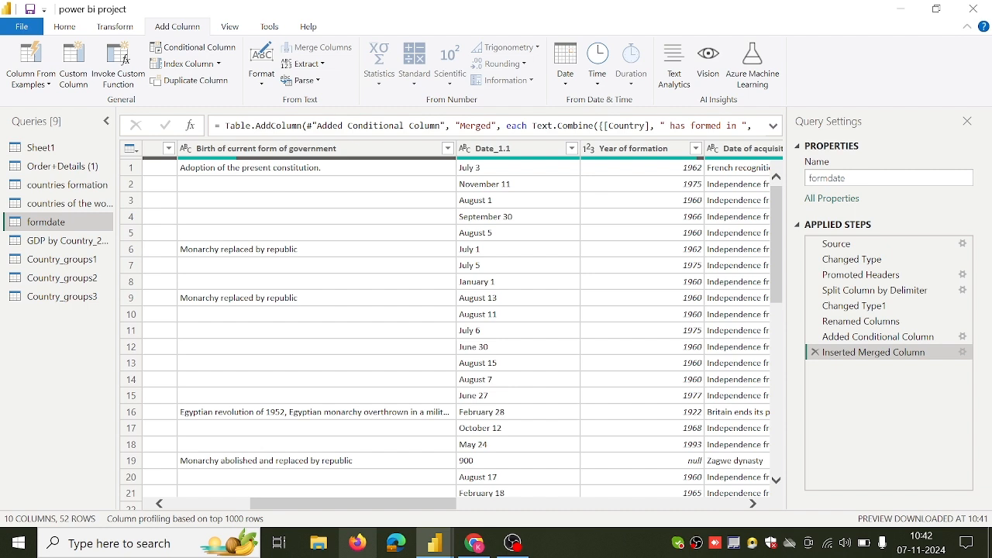
{"action": "left_click", "coordinate": [474, 545]}
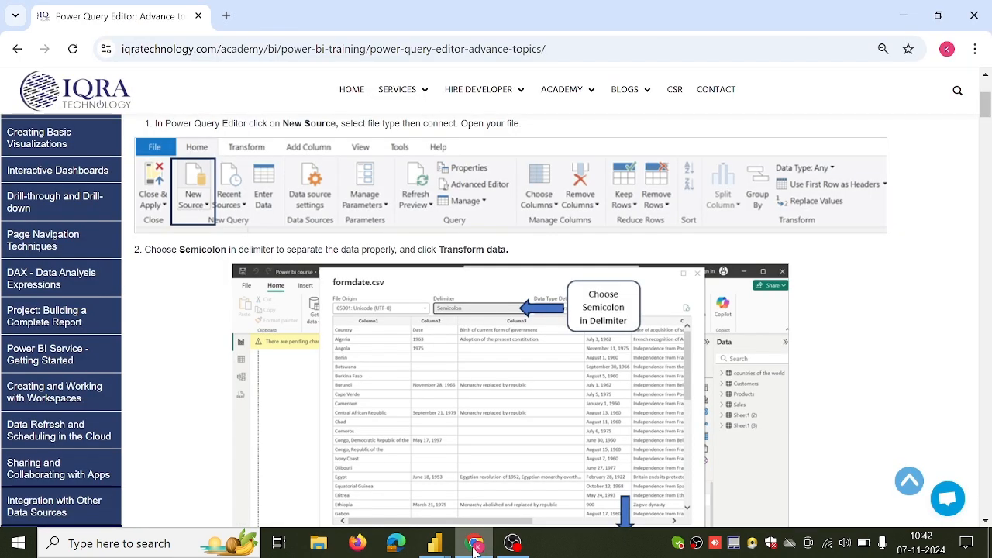
{"action": "scroll", "coordinate": [457, 429], "scroll_direction": "down", "scroll_amount": 15}
{"action": "scroll", "coordinate": [456, 427], "scroll_direction": "down", "scroll_amount": 12}
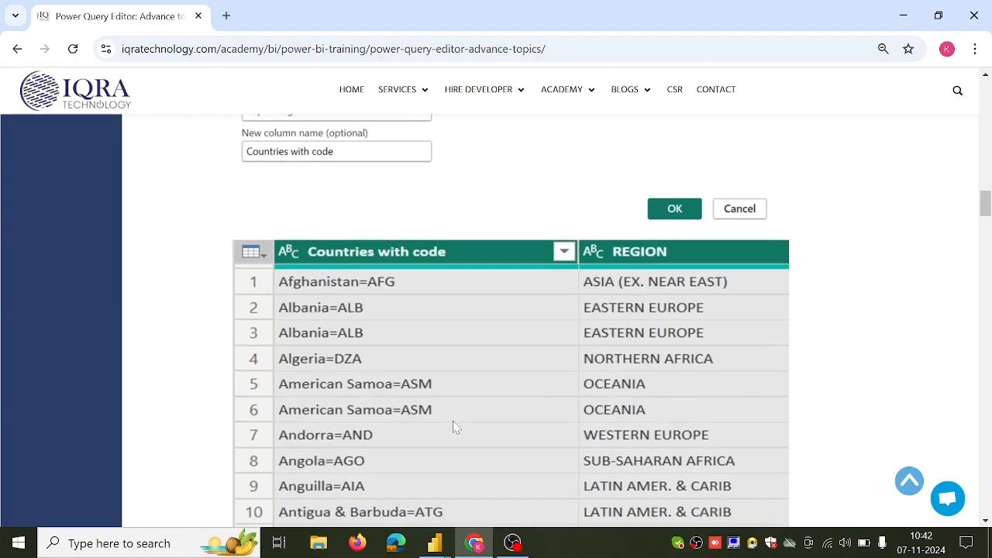
{"action": "scroll", "coordinate": [421, 381], "scroll_direction": "down", "scroll_amount": 12}
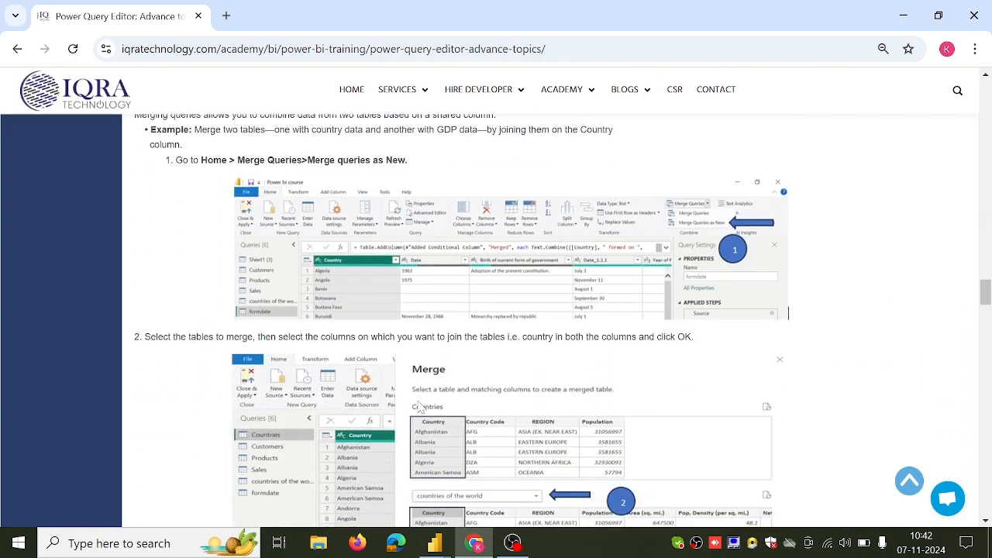
{"action": "scroll", "coordinate": [418, 395], "scroll_direction": "up", "scroll_amount": 1}
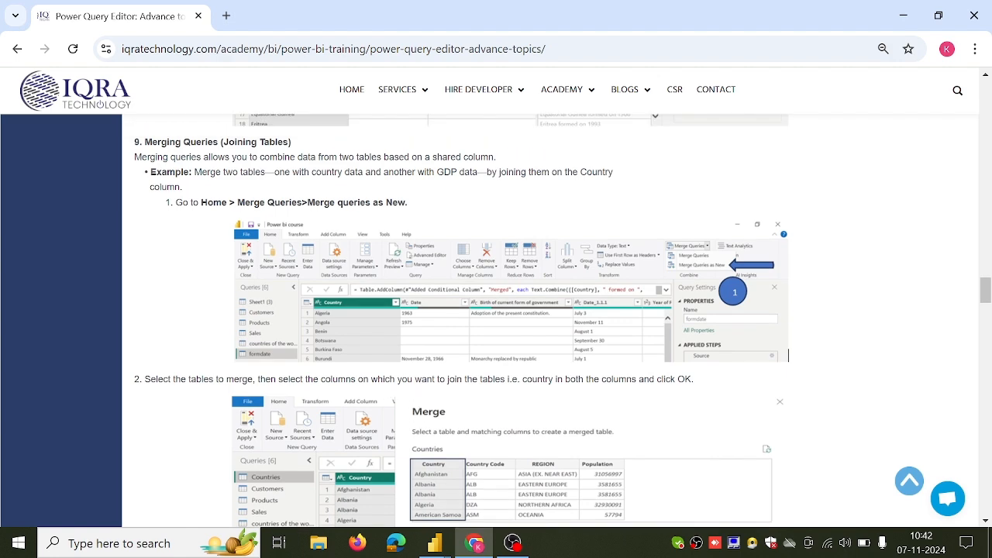
{"action": "scroll", "coordinate": [458, 321], "scroll_direction": "down", "scroll_amount": 2}
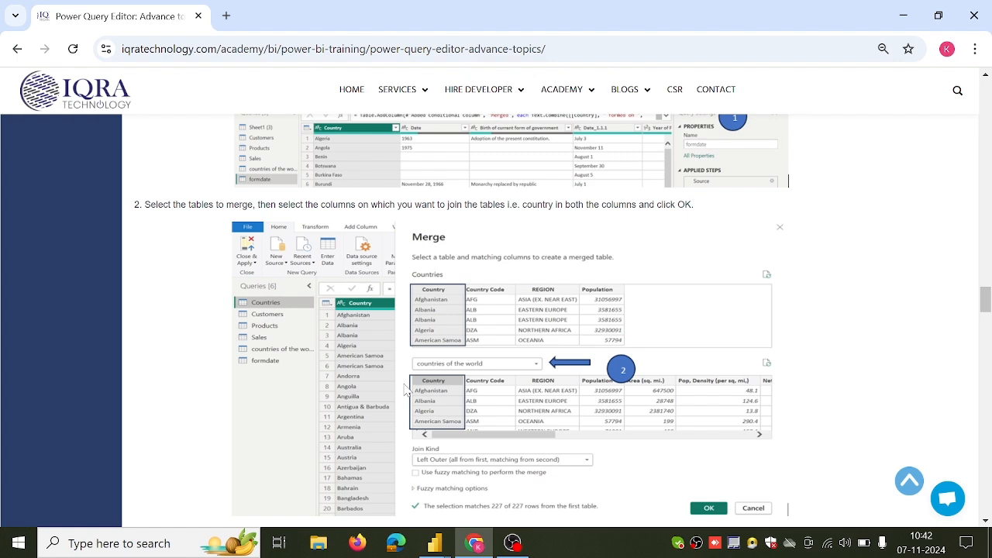
Switch back to the Power Query Editor and compare the countries of the world and Sheet1 queries for shared columns.
{"action": "left_click", "coordinate": [438, 543]}
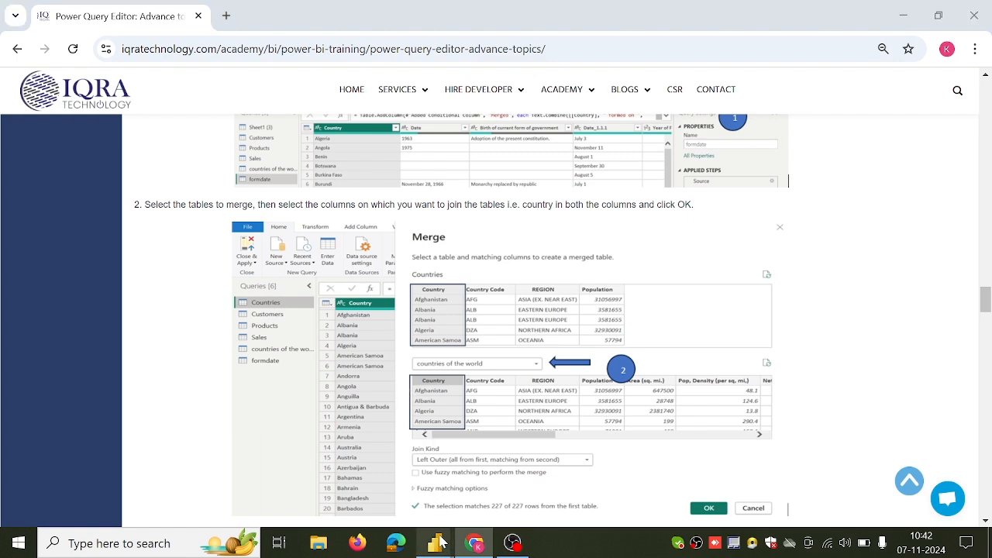
{"action": "left_click", "coordinate": [485, 496]}
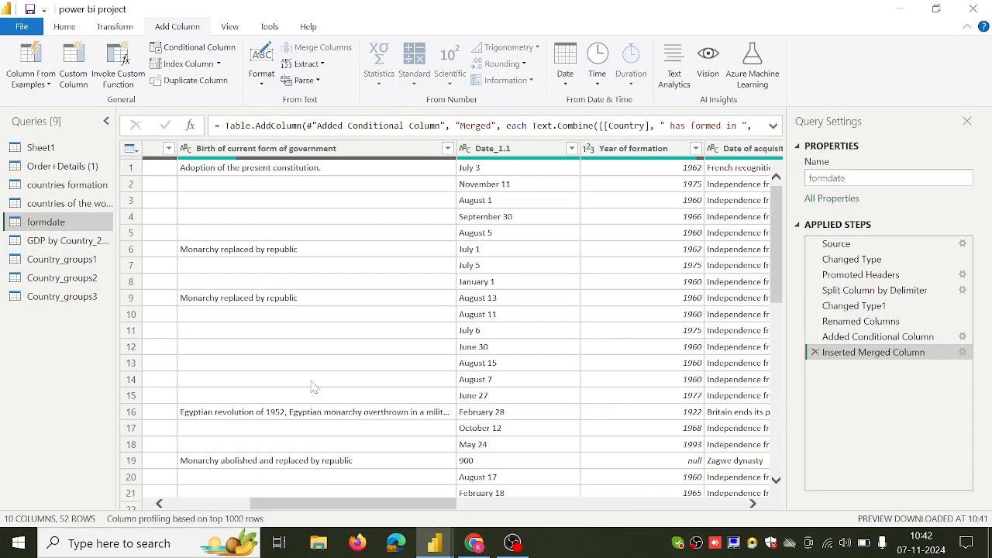
{"action": "left_click", "coordinate": [88, 206]}
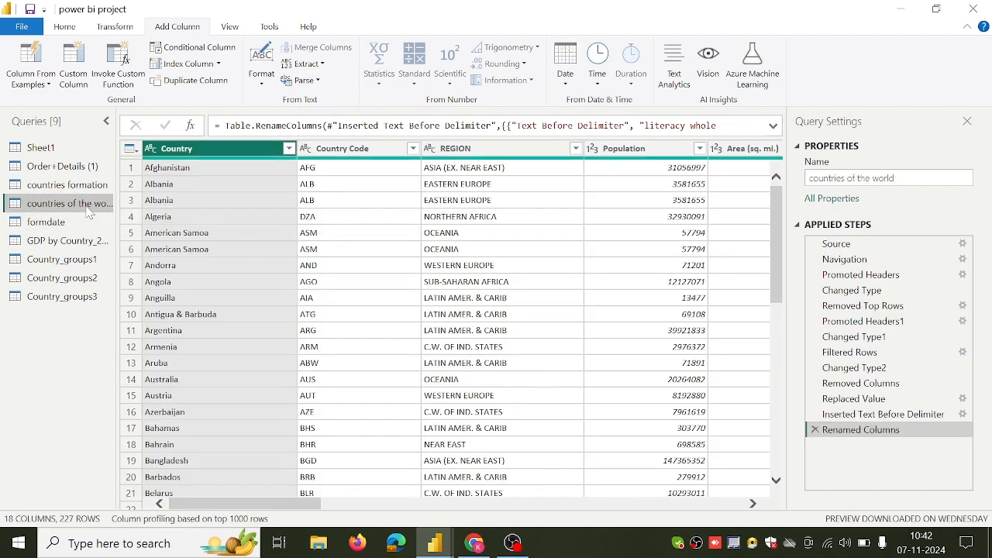
{"action": "left_click", "coordinate": [75, 149]}
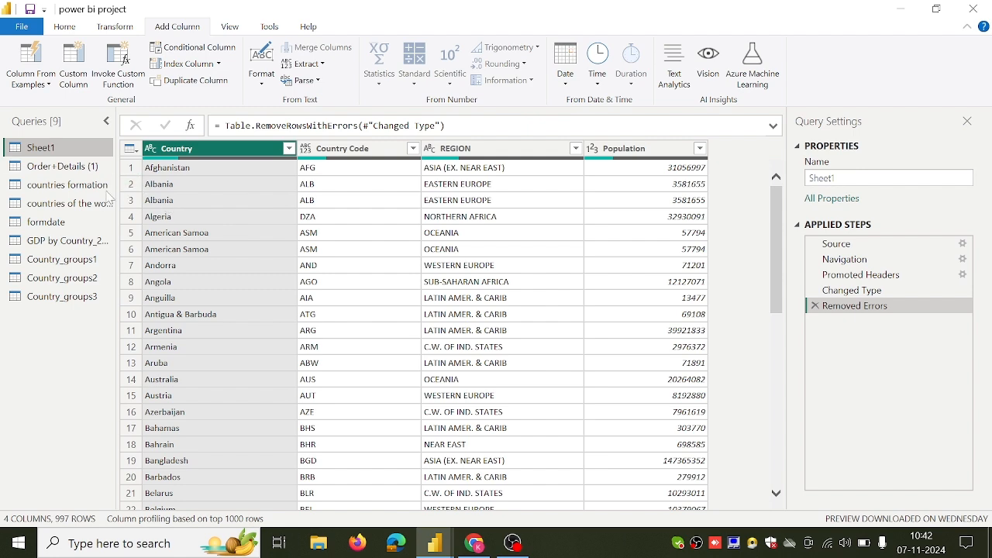
{"action": "left_click", "coordinate": [84, 202]}
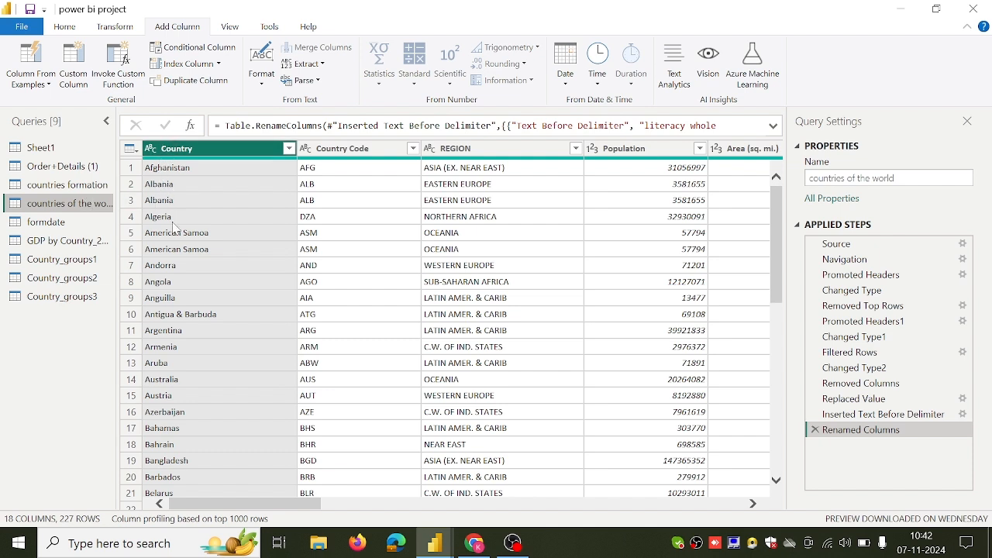
Merge the Sheet1 query with countries of the world on their Country columns, using a Left Outer join.
{"action": "left_click", "coordinate": [58, 153]}
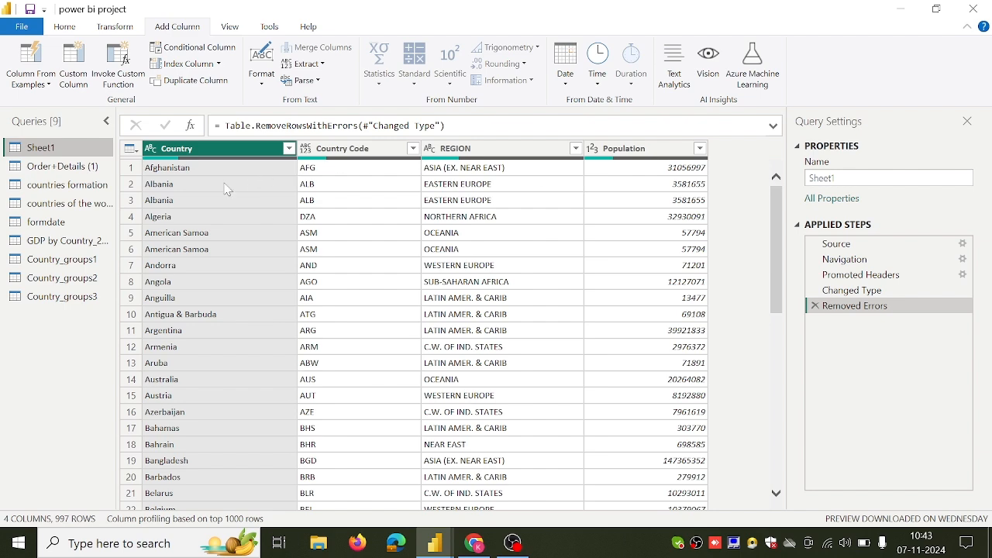
{"action": "left_click", "coordinate": [87, 204]}
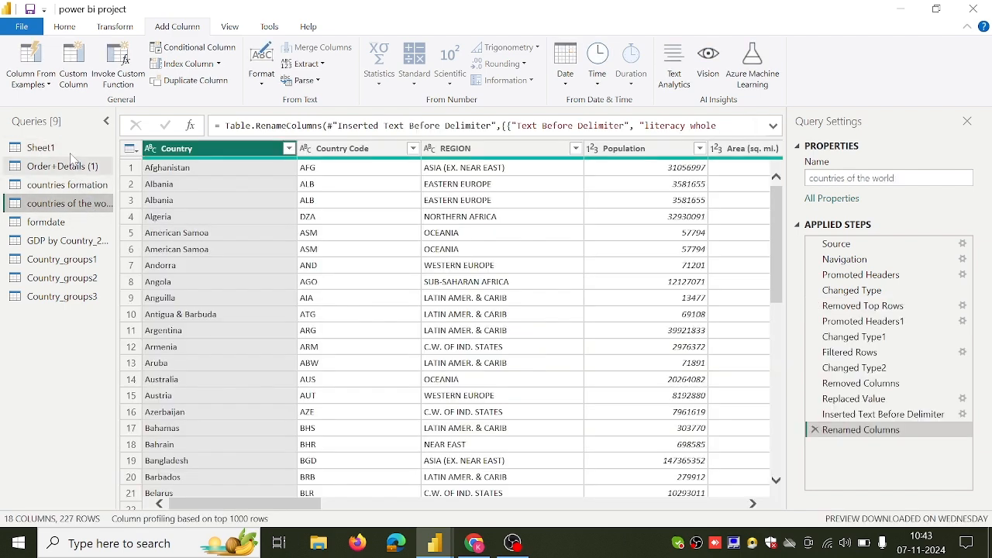
{"action": "left_click", "coordinate": [71, 148]}
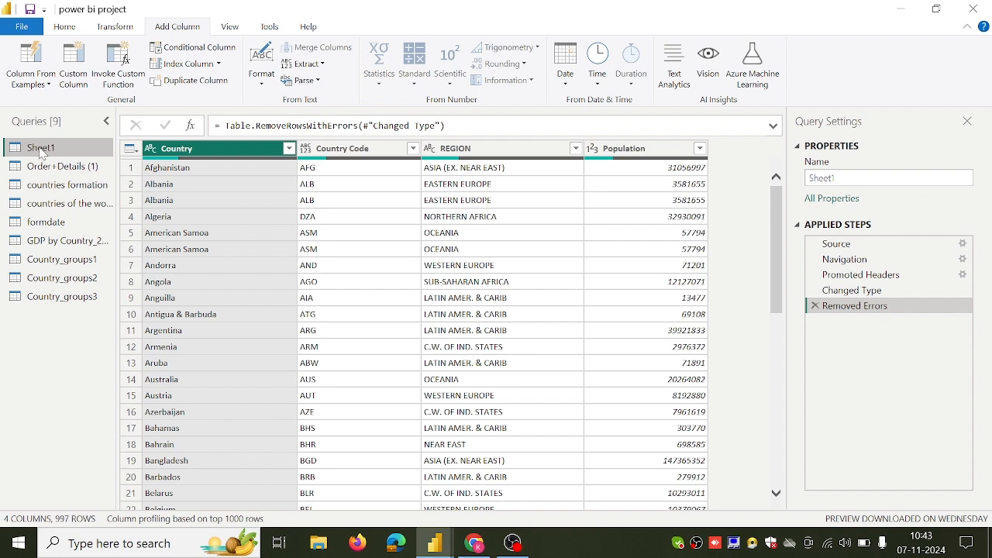
{"action": "left_click", "coordinate": [67, 31]}
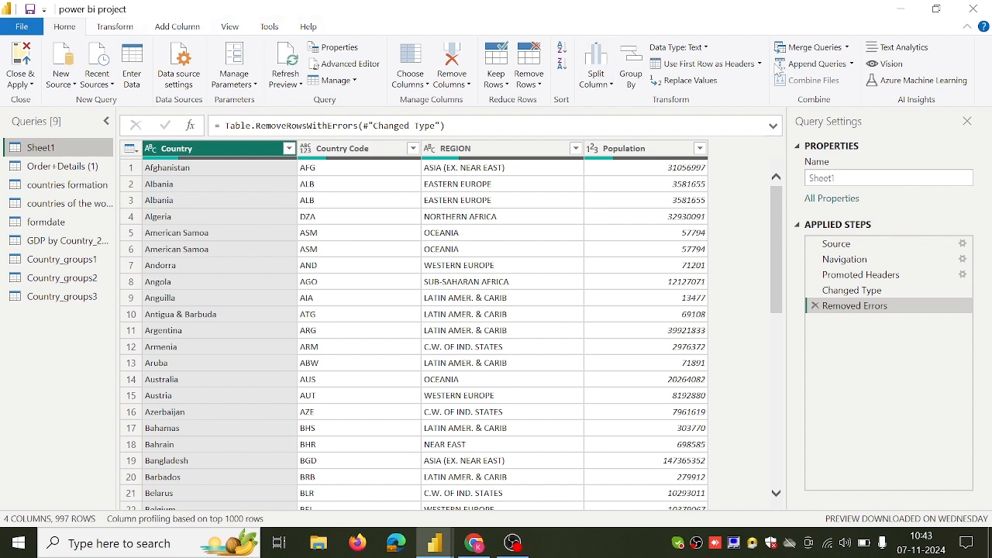
{"action": "left_click", "coordinate": [847, 49]}
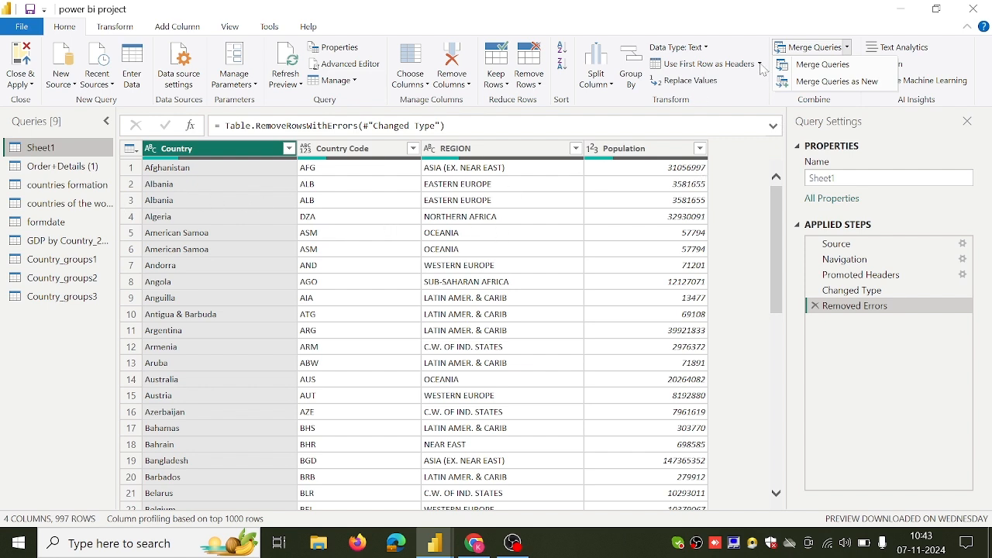
{"action": "left_click", "coordinate": [818, 66]}
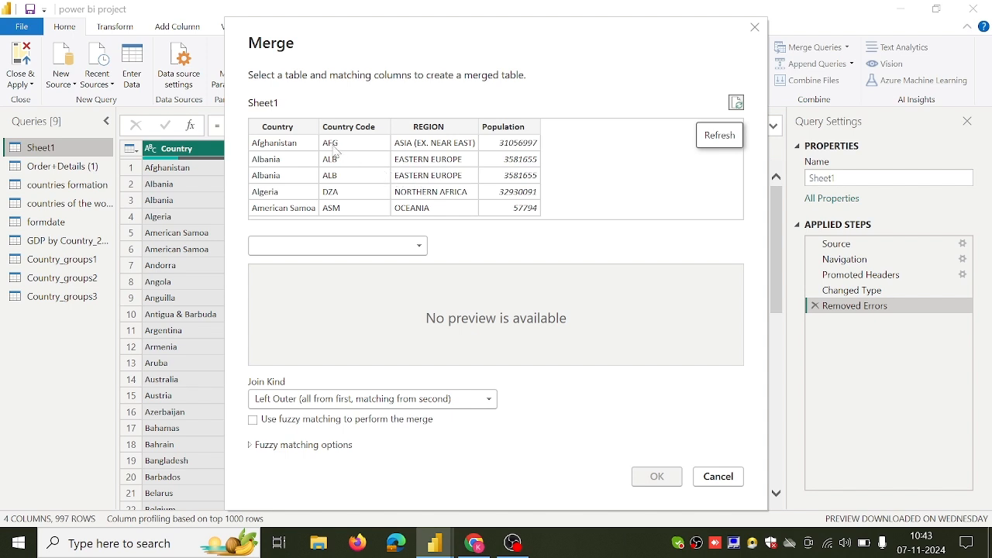
{"action": "left_click", "coordinate": [419, 247]}
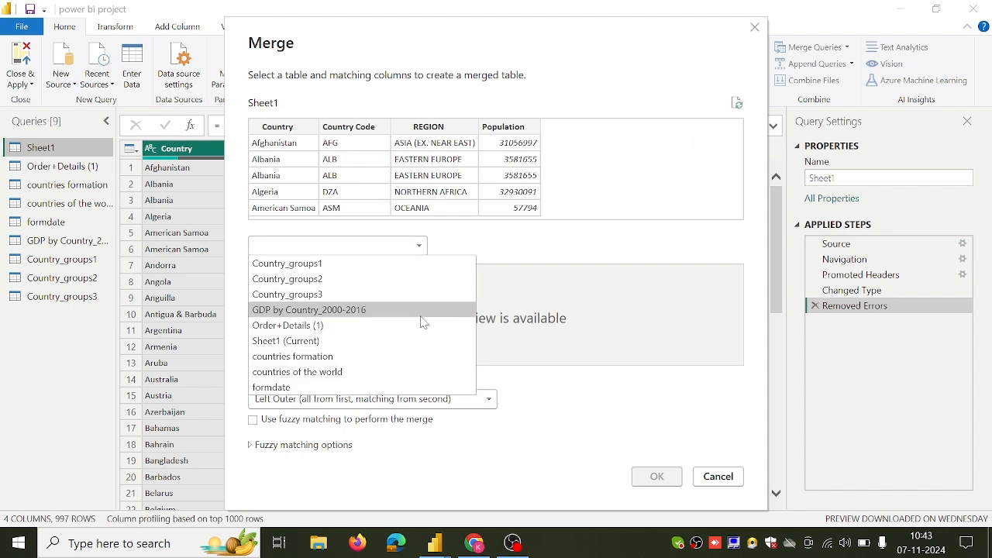
{"action": "left_click", "coordinate": [411, 373]}
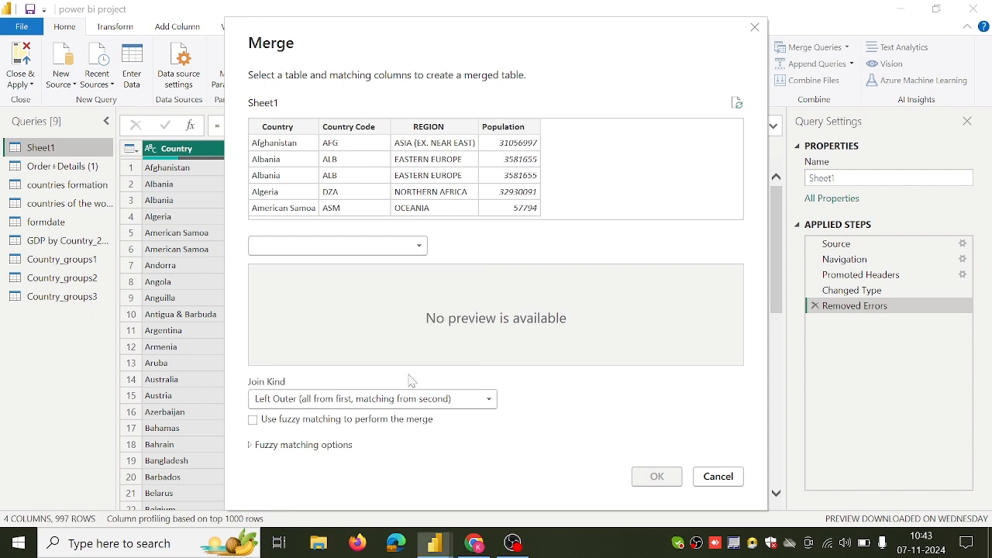
{"action": "left_click", "coordinate": [288, 131]}
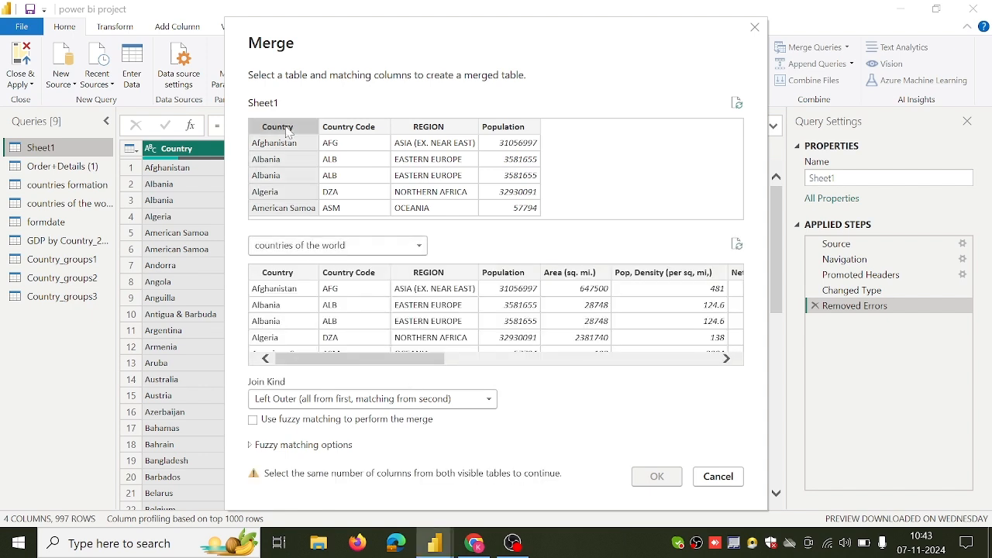
{"action": "left_click", "coordinate": [288, 276]}
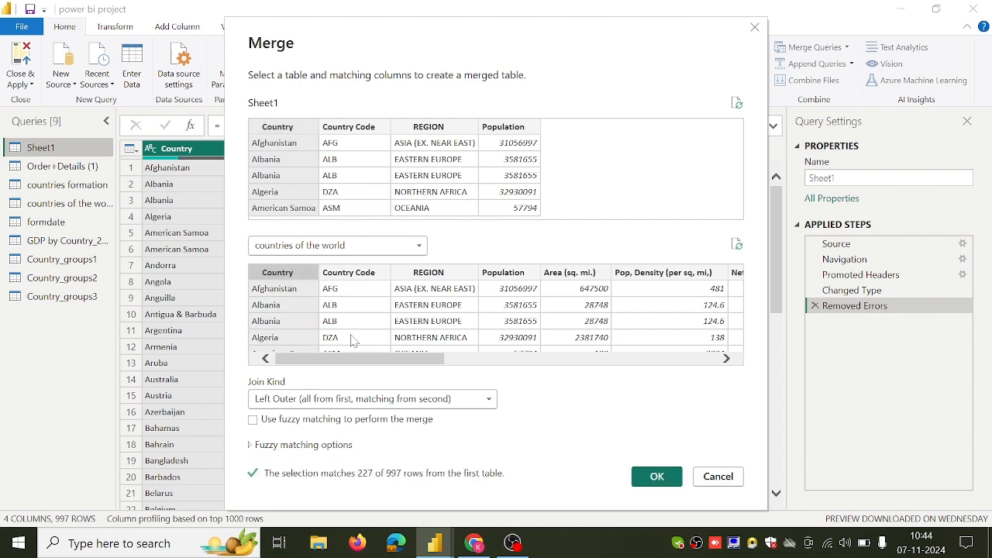
{"action": "left_click", "coordinate": [656, 477]}
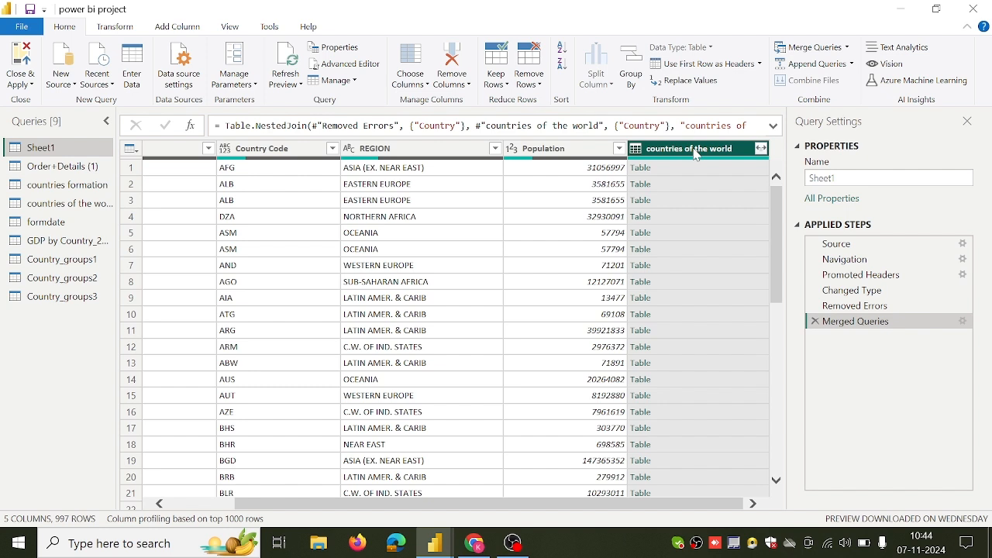
Try expanding the merged column without Country, Country Code, REGION and Population, keeping the original column name as prefix, and remove that expansion.
{"action": "left_click", "coordinate": [762, 150]}
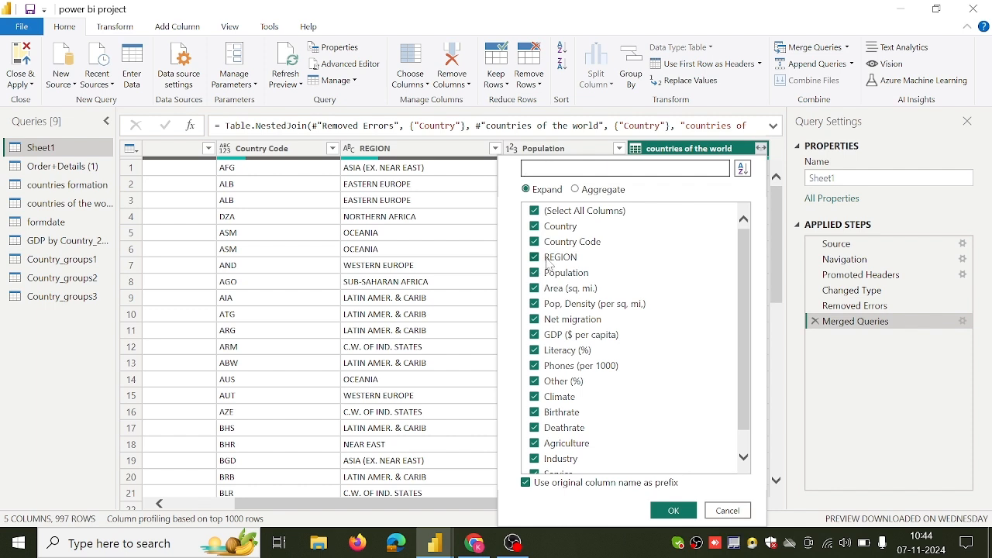
{"action": "left_click", "coordinate": [535, 211]}
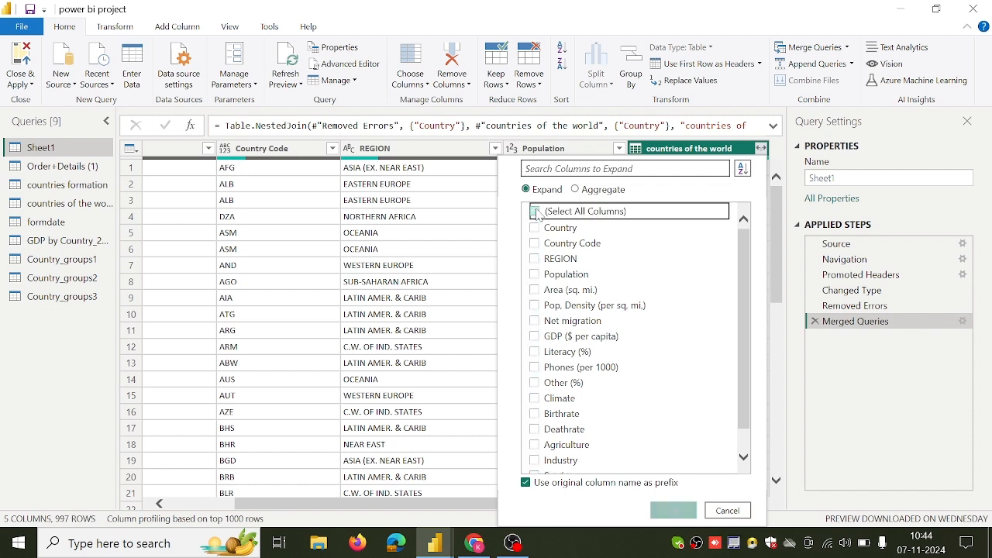
{"action": "left_click", "coordinate": [535, 211]}
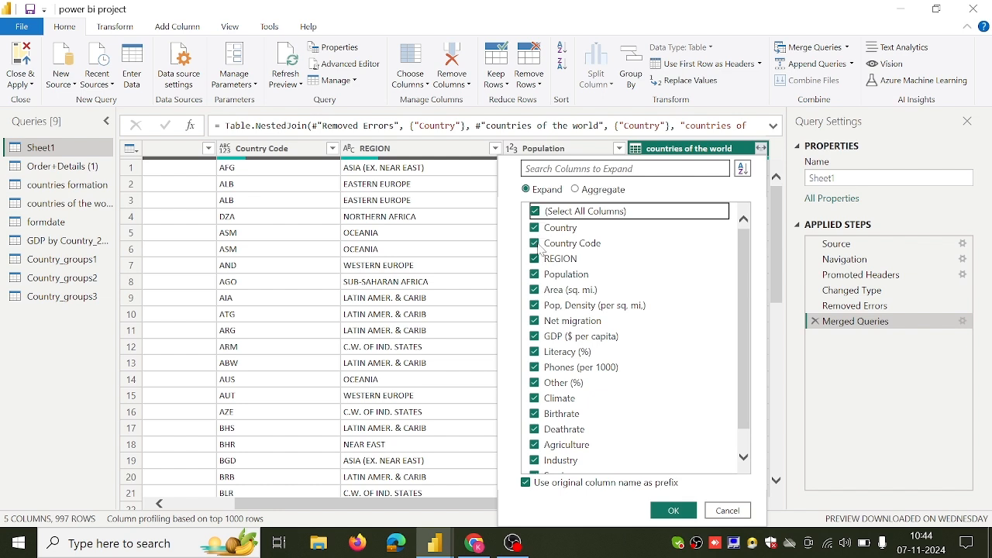
{"action": "left_click", "coordinate": [535, 228]}
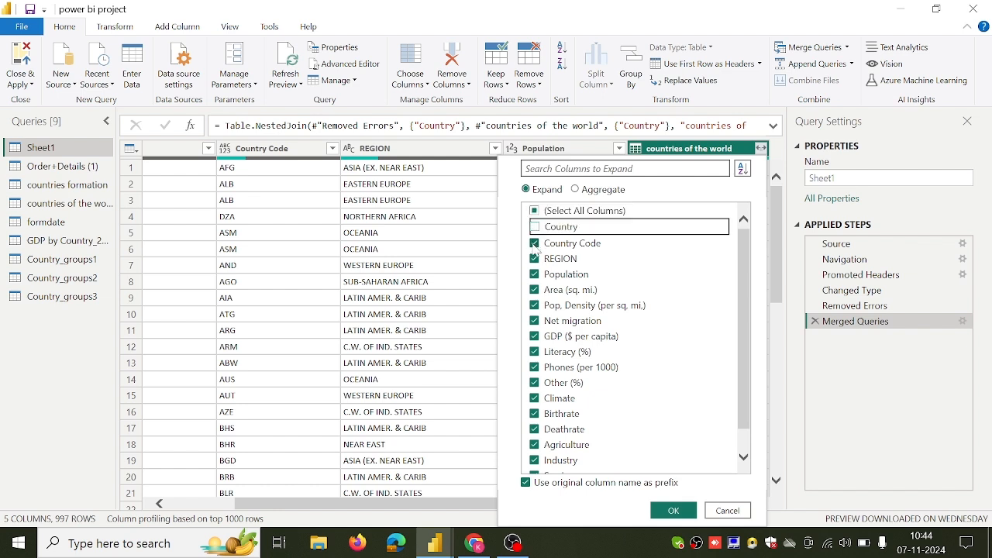
{"action": "left_click", "coordinate": [534, 242]}
{"action": "left_click", "coordinate": [534, 259]}
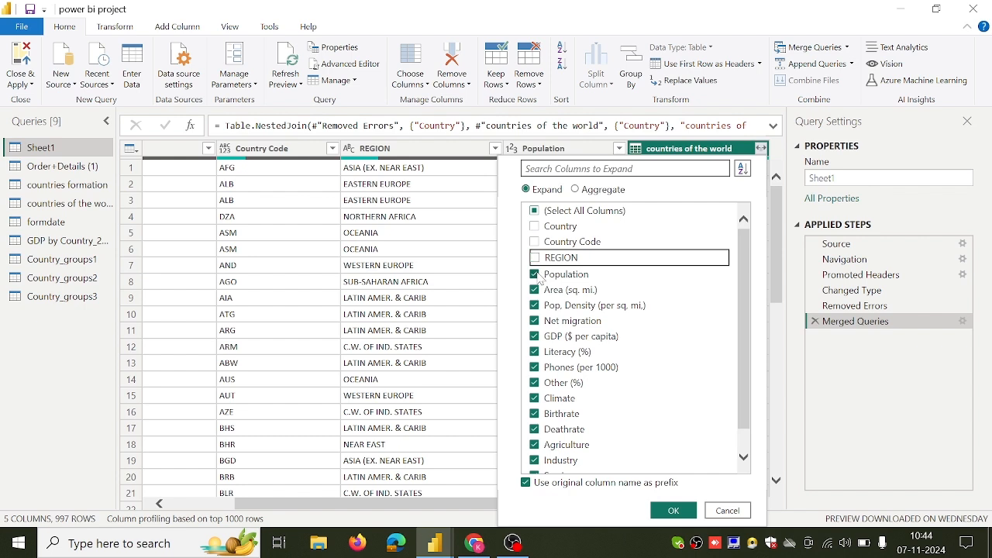
{"action": "left_click", "coordinate": [535, 275]}
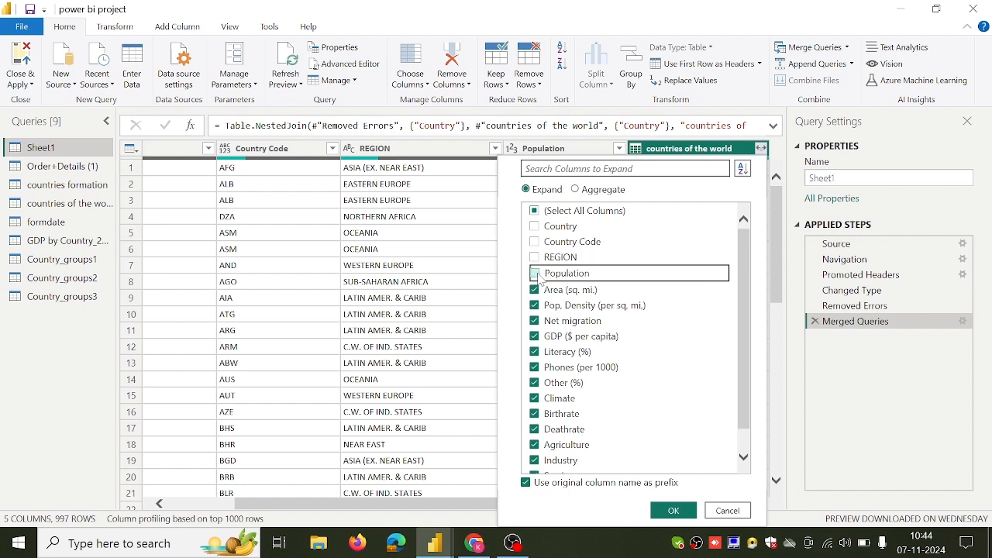
{"action": "left_click", "coordinate": [671, 511]}
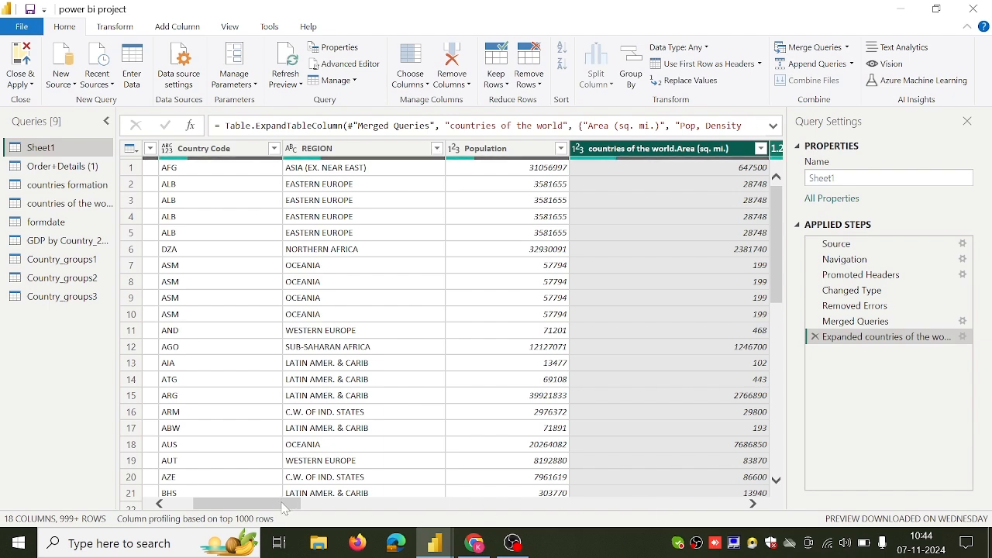
{"action": "left_click_drag", "start_coordinate": [299, 505], "coordinate": [356, 507]}
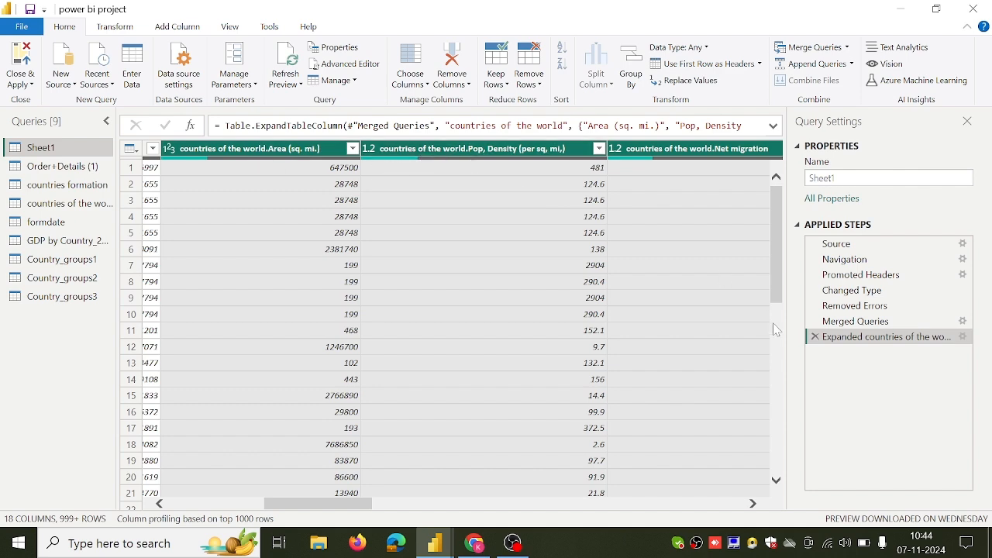
{"action": "left_click", "coordinate": [815, 337]}
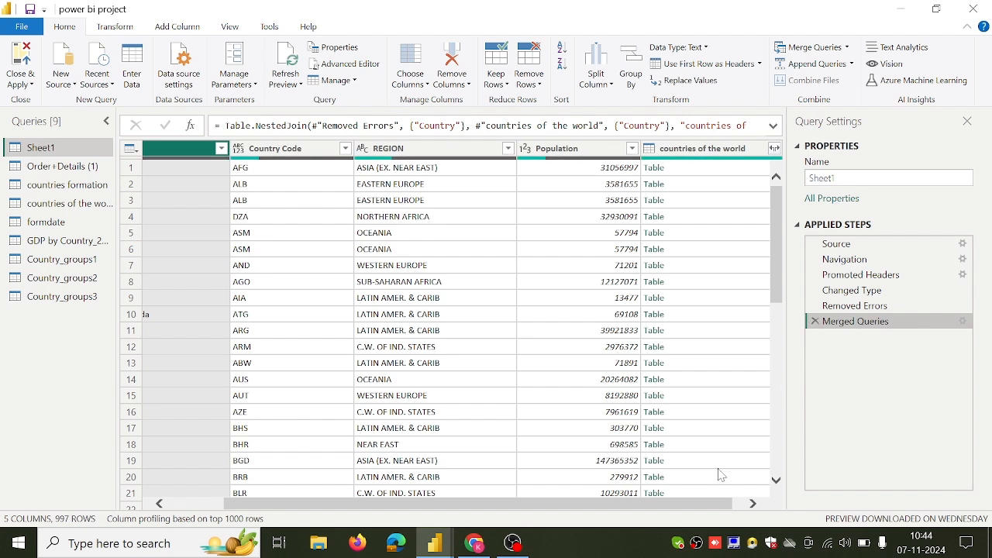
Expand the merged countries of the world column without Country, Country Code, REGION and Population, and without the original column name as prefix.
{"action": "left_click_drag", "start_coordinate": [713, 505], "coordinate": [727, 505]}
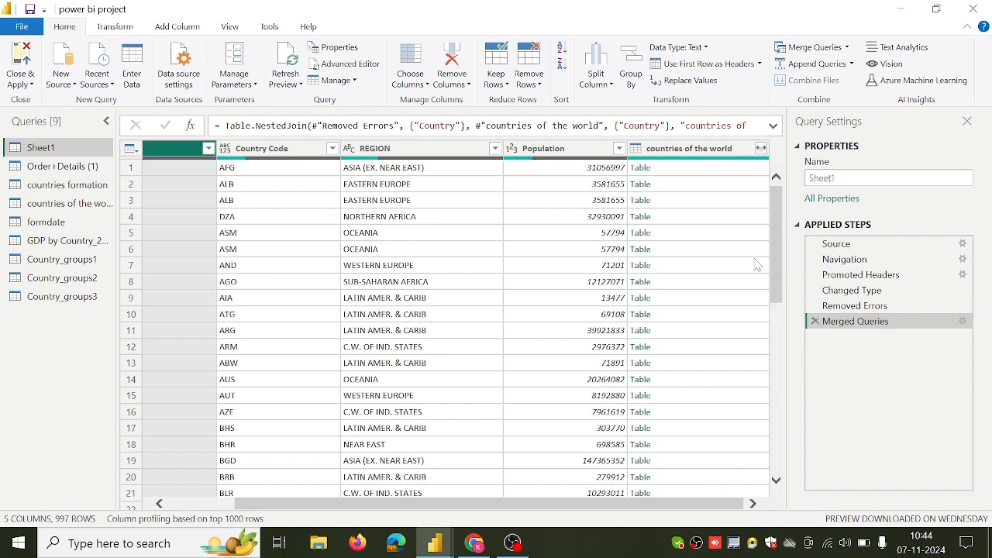
{"action": "left_click", "coordinate": [761, 151]}
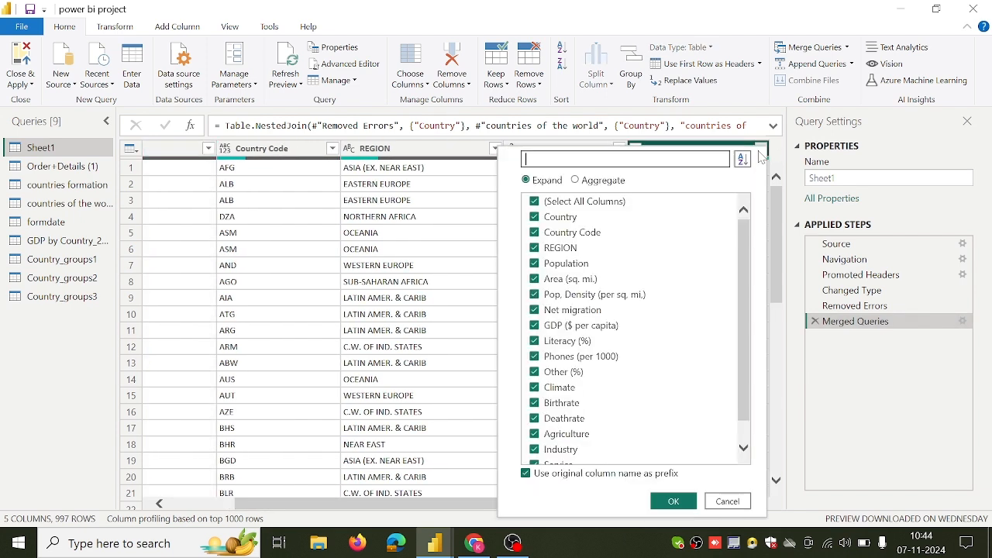
{"action": "left_click", "coordinate": [533, 204]}
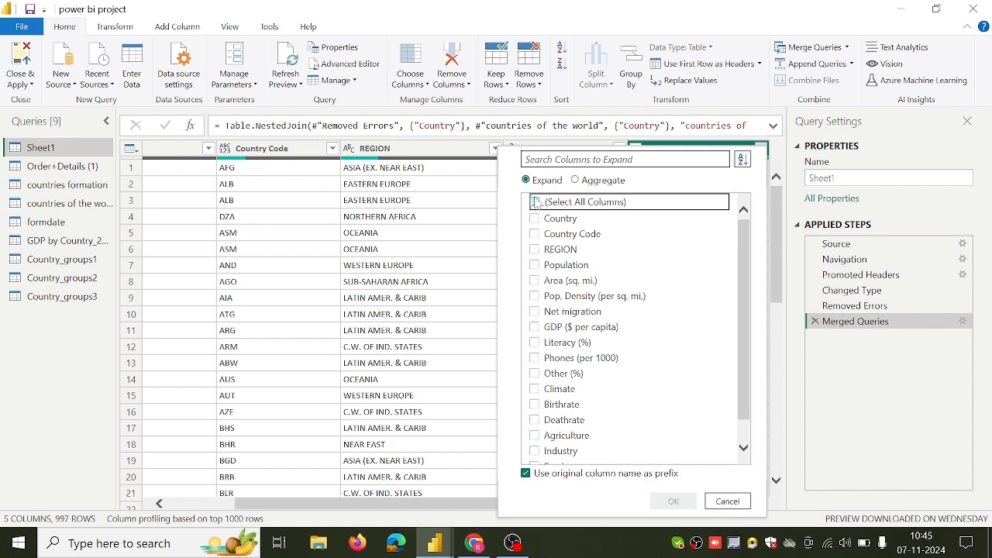
{"action": "left_click", "coordinate": [533, 204]}
{"action": "left_click", "coordinate": [535, 220]}
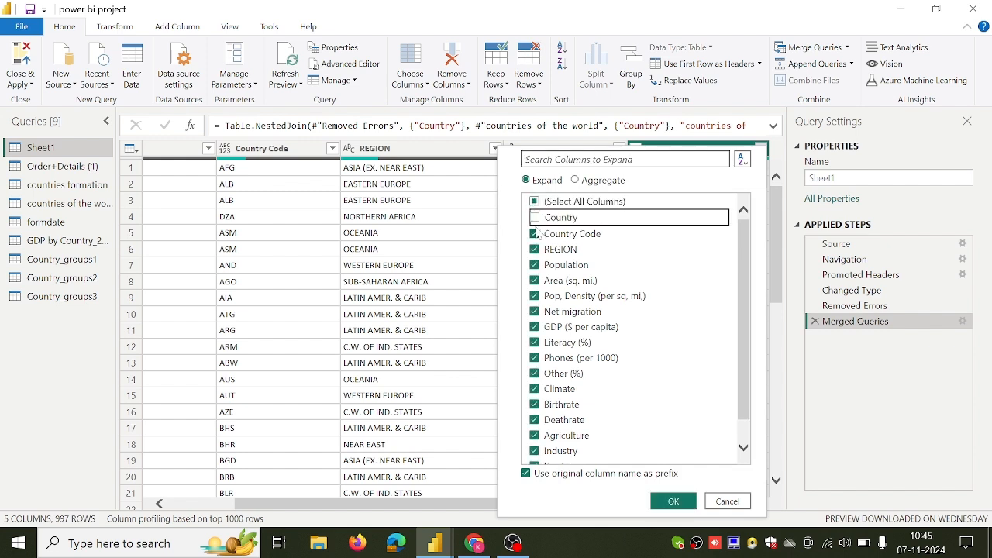
{"action": "left_click", "coordinate": [535, 234]}
{"action": "left_click", "coordinate": [536, 250]}
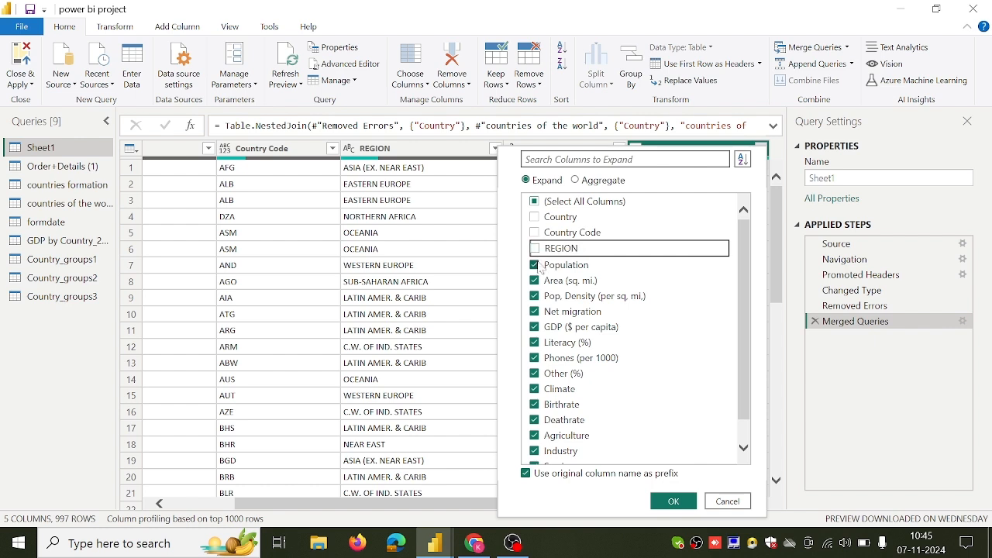
{"action": "left_click", "coordinate": [536, 266]}
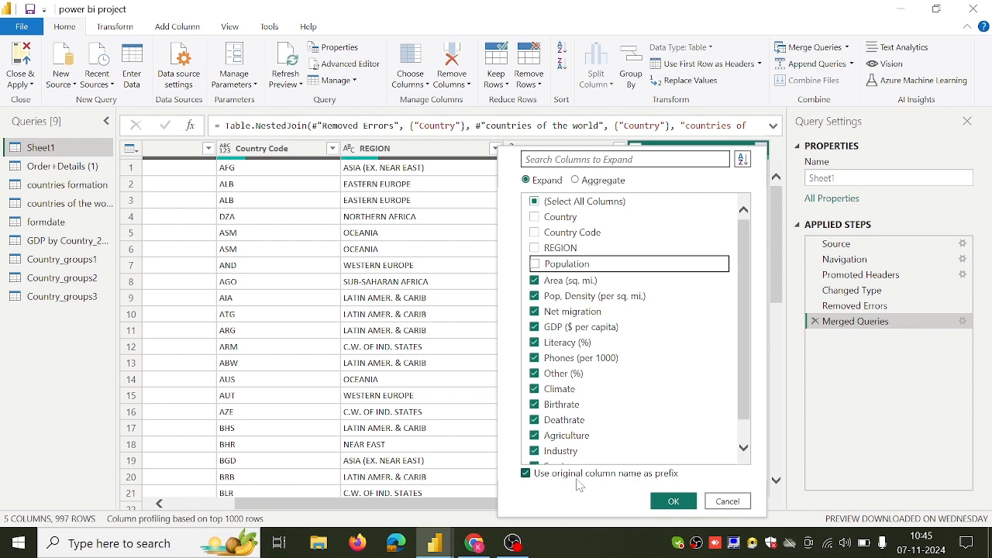
{"action": "left_click", "coordinate": [526, 473]}
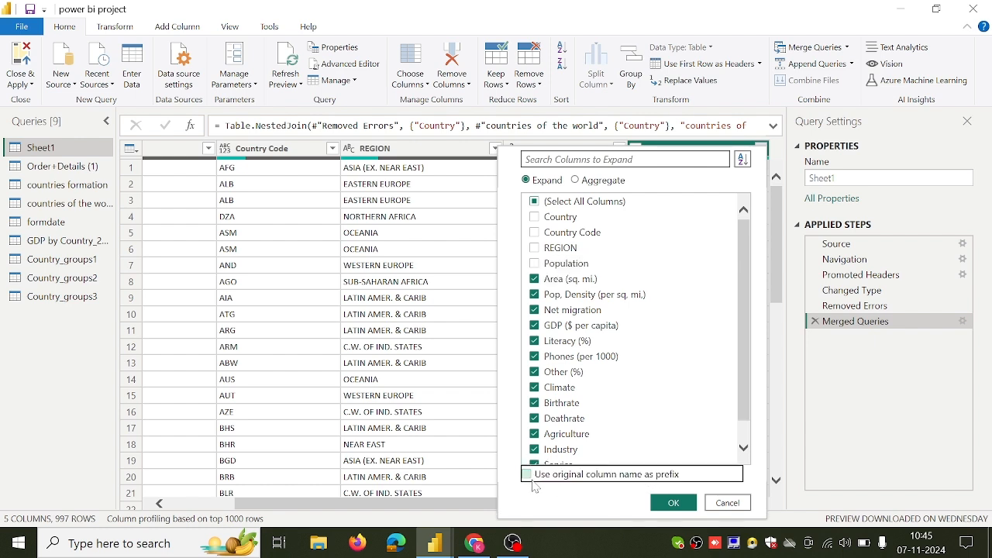
{"action": "left_click", "coordinate": [673, 501]}
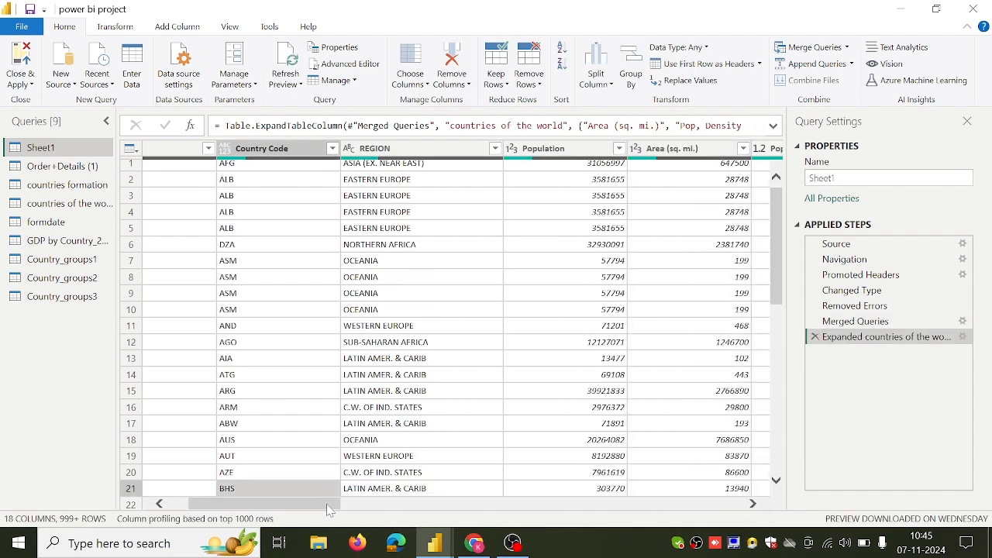
Examine the expanded columns in Sheet1, including Area and Pop. Density, and return to the Country column.
{"action": "left_click_drag", "start_coordinate": [326, 505], "coordinate": [406, 506]}
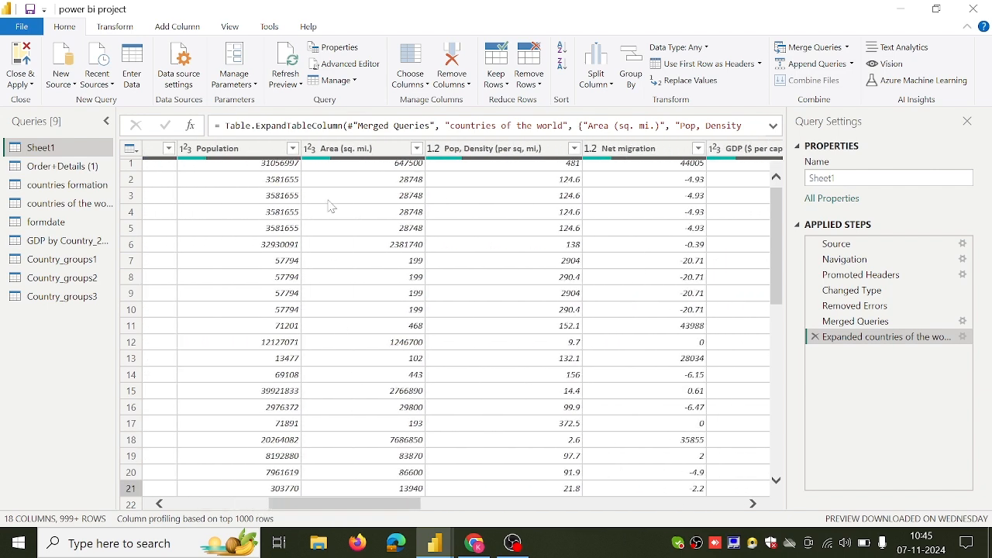
{"action": "left_click", "coordinate": [343, 149]}
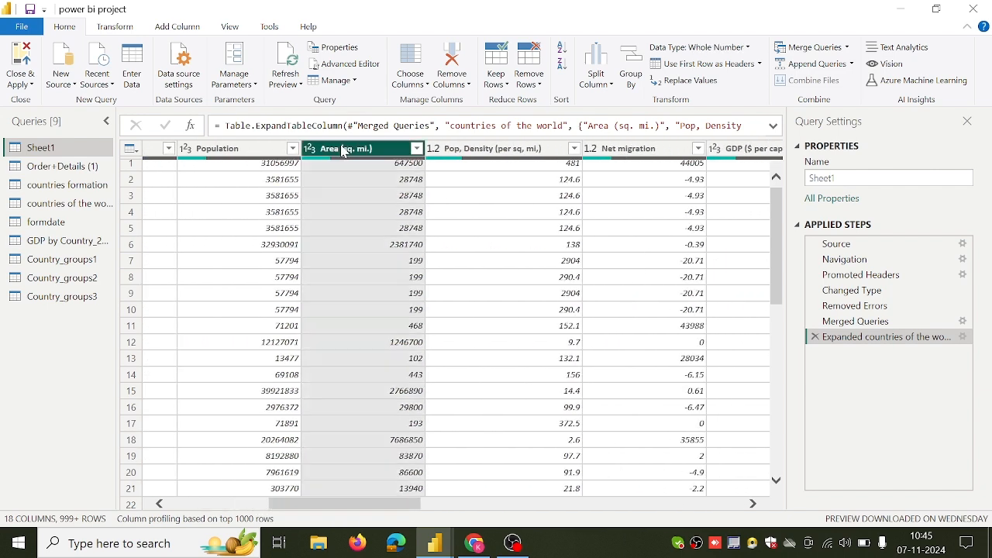
{"action": "left_click", "coordinate": [460, 149]}
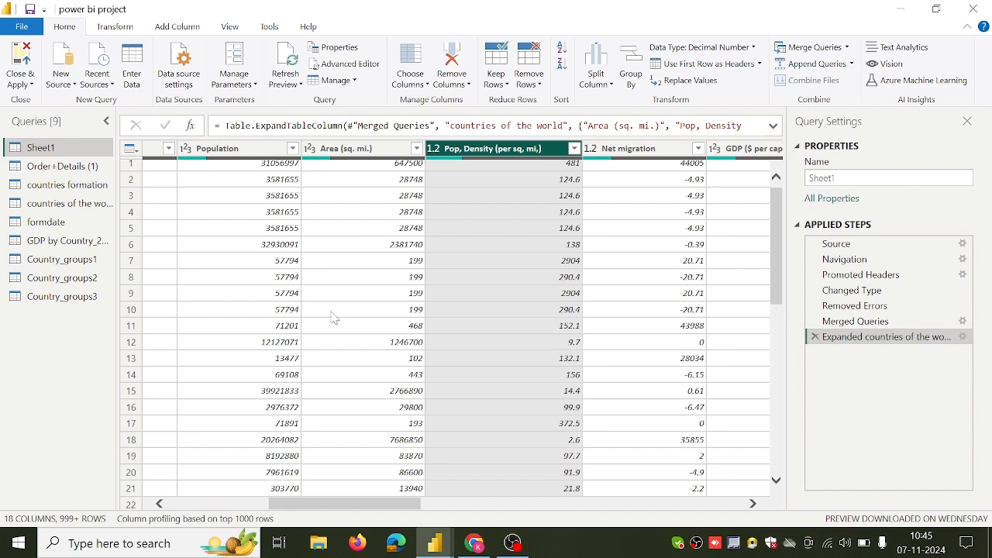
{"action": "left_click_drag", "start_coordinate": [312, 505], "coordinate": [203, 506]}
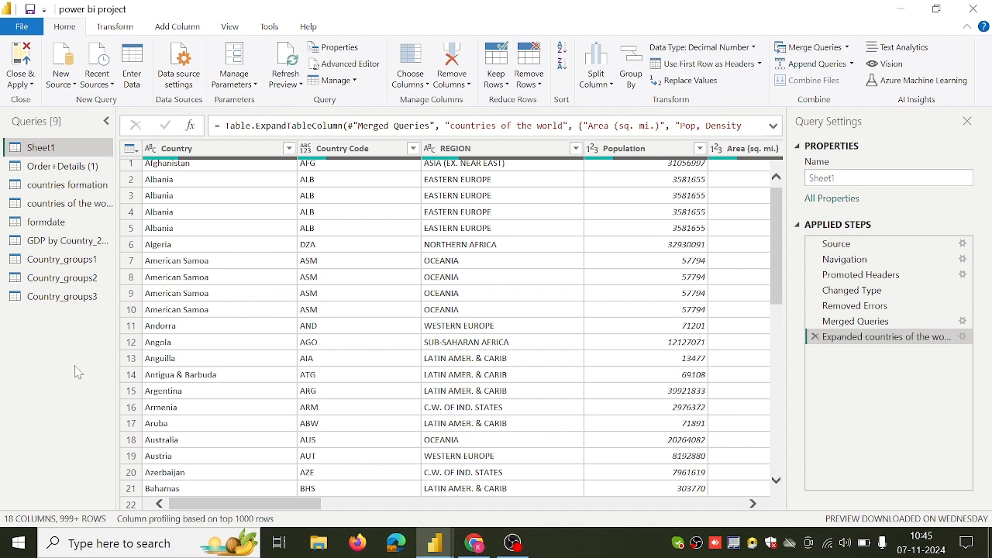
Switch to the Chrome tutorial page, review the appending and the pivoting and unpivoting sections, and return to the Power Query Editor.
{"action": "left_click", "coordinate": [475, 543]}
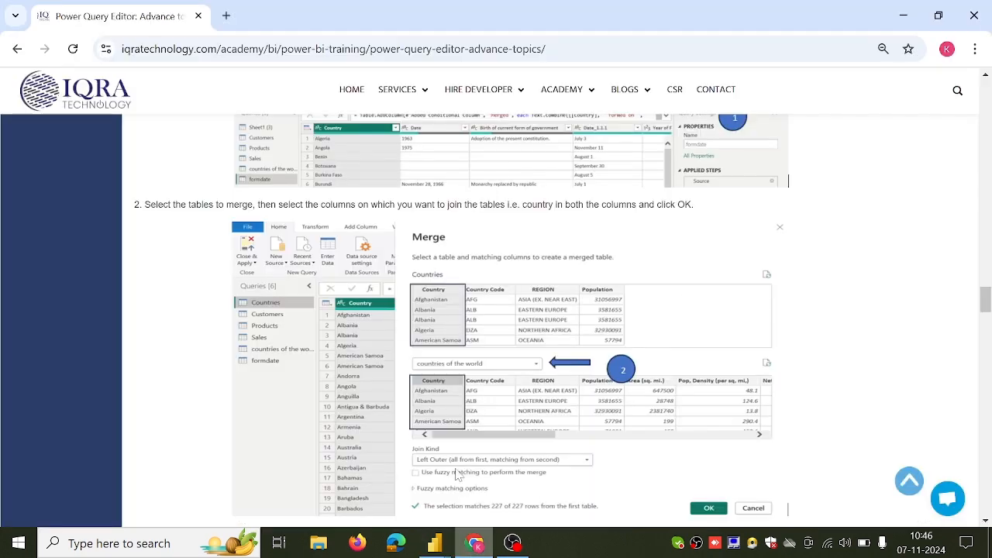
{"action": "scroll", "coordinate": [458, 474], "scroll_direction": "down", "scroll_amount": 10}
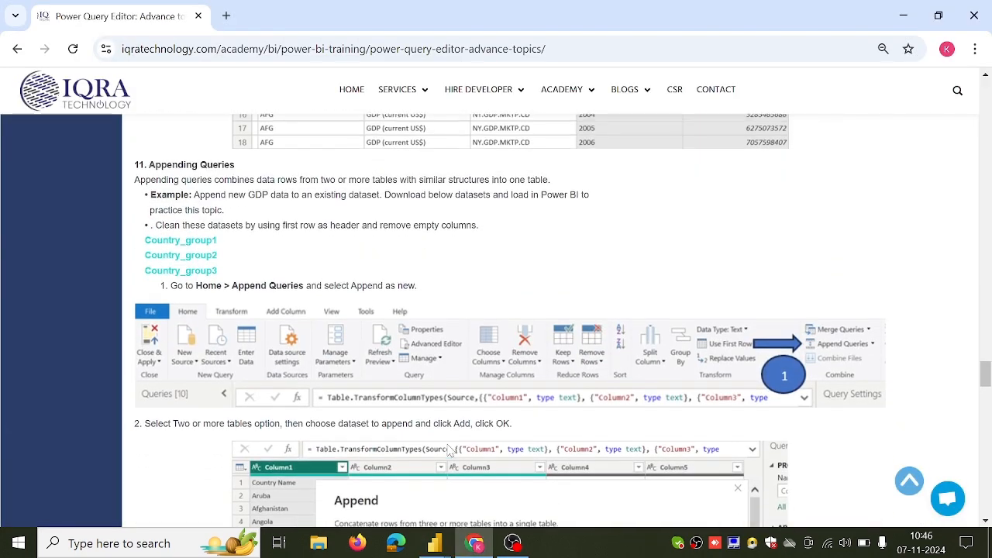
{"action": "scroll", "coordinate": [450, 451], "scroll_direction": "down", "scroll_amount": 10}
{"action": "scroll", "coordinate": [449, 450], "scroll_direction": "up", "scroll_amount": 3}
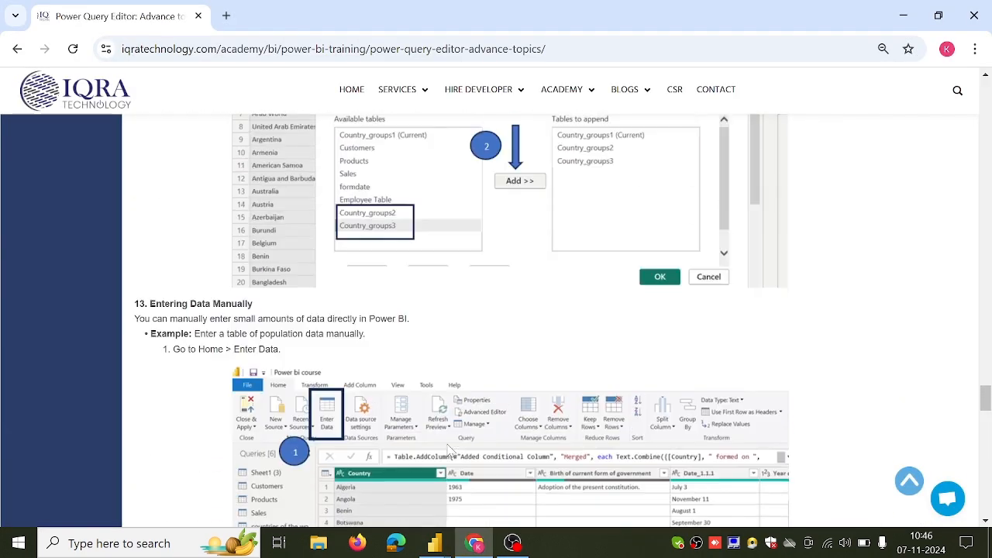
{"action": "scroll", "coordinate": [450, 451], "scroll_direction": "up", "scroll_amount": 10}
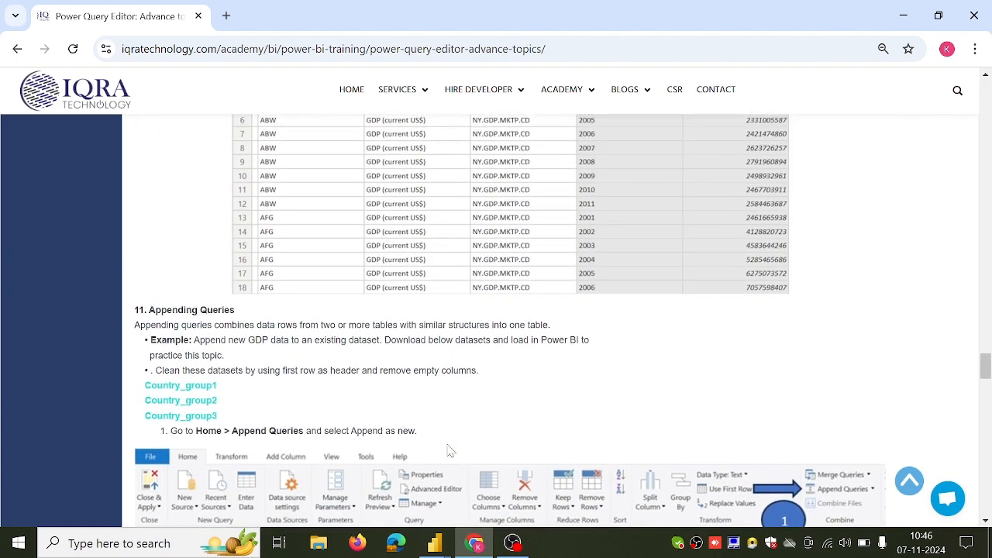
{"action": "scroll", "coordinate": [449, 451], "scroll_direction": "up", "scroll_amount": 8}
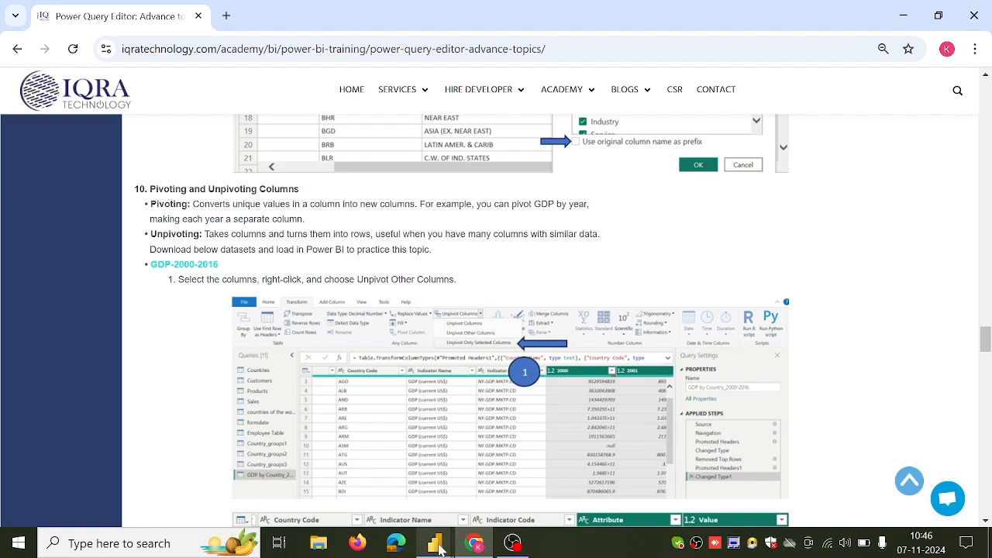
{"action": "mouse_move", "coordinate": [434, 543]}
{"action": "left_click", "coordinate": [478, 500]}
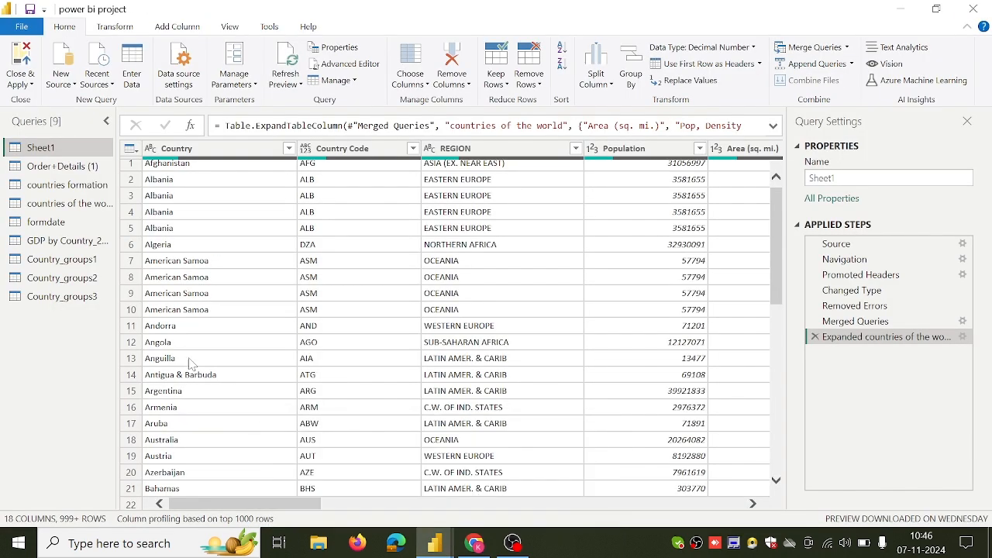
Remove the top 3 rows from the GDP by Country_2000-2016 query.
{"action": "left_click", "coordinate": [68, 238]}
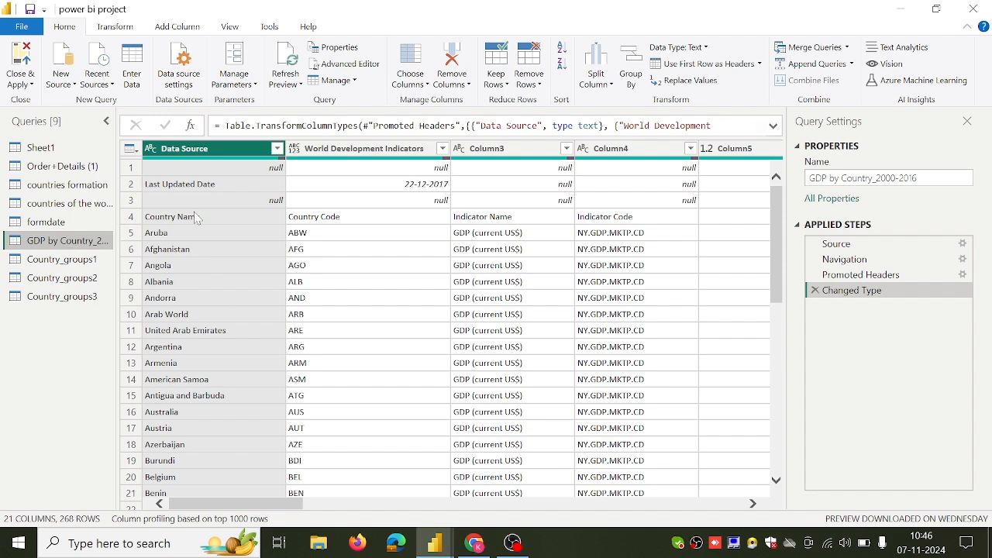
{"action": "left_click", "coordinate": [133, 169]}
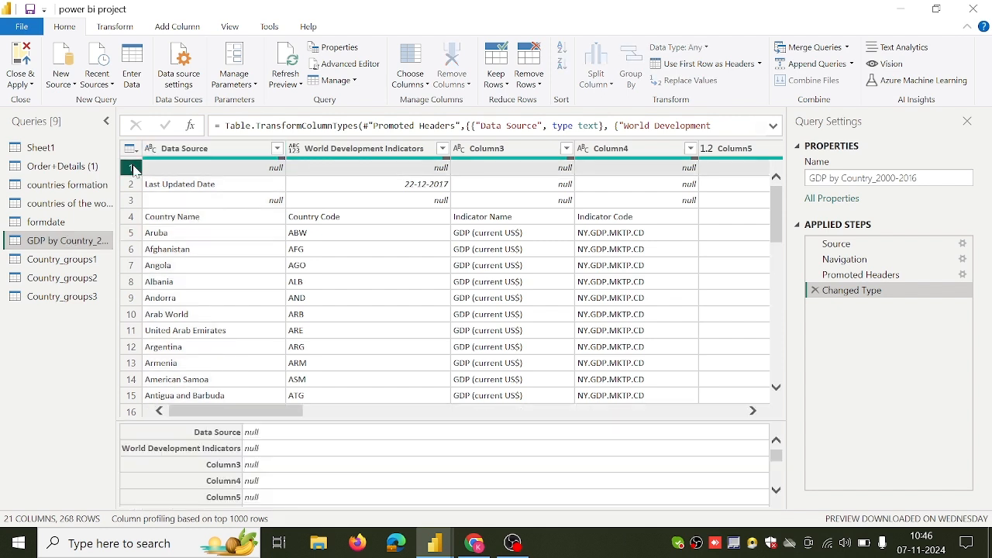
{"action": "left_click", "coordinate": [528, 85]}
{"action": "left_click", "coordinate": [547, 102]}
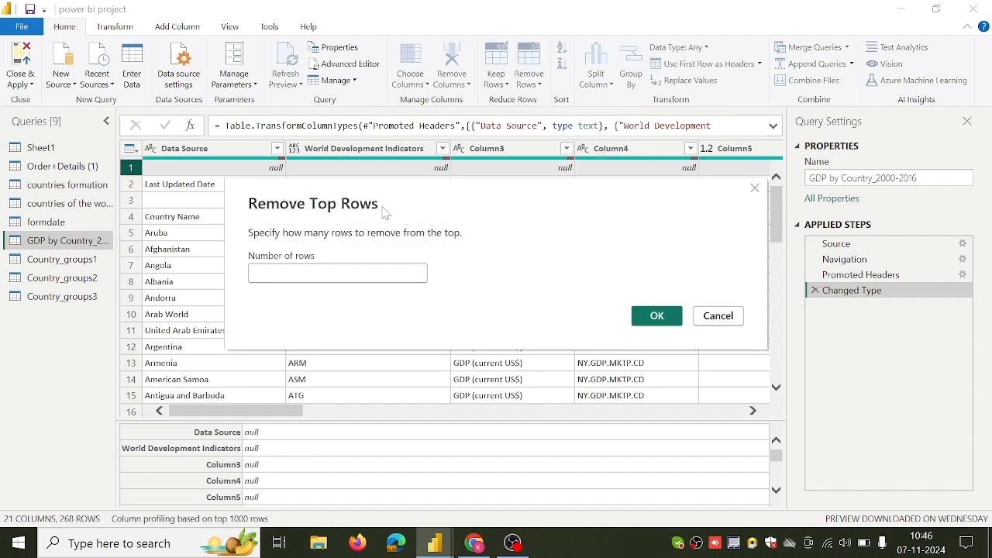
{"action": "type", "text": "3"}
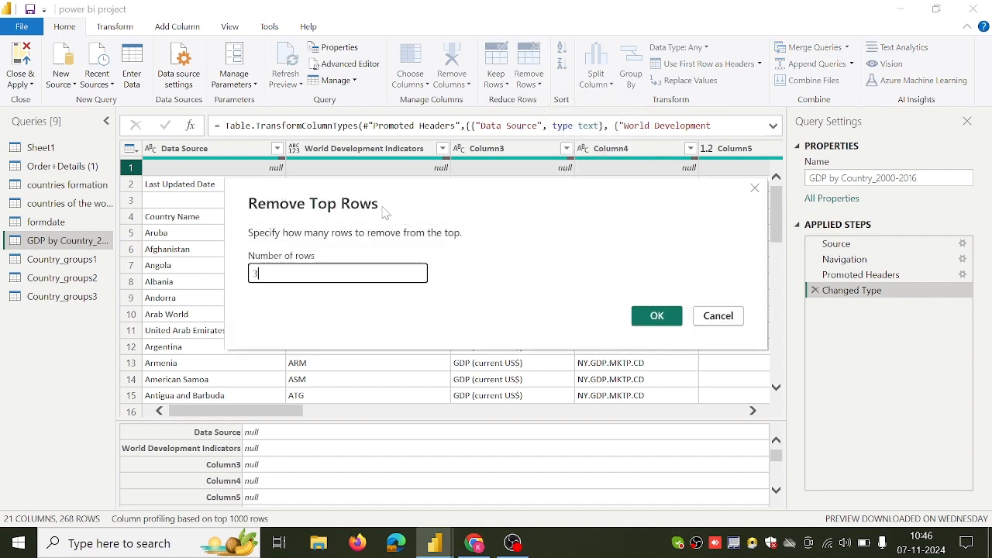
{"action": "left_click", "coordinate": [662, 325]}
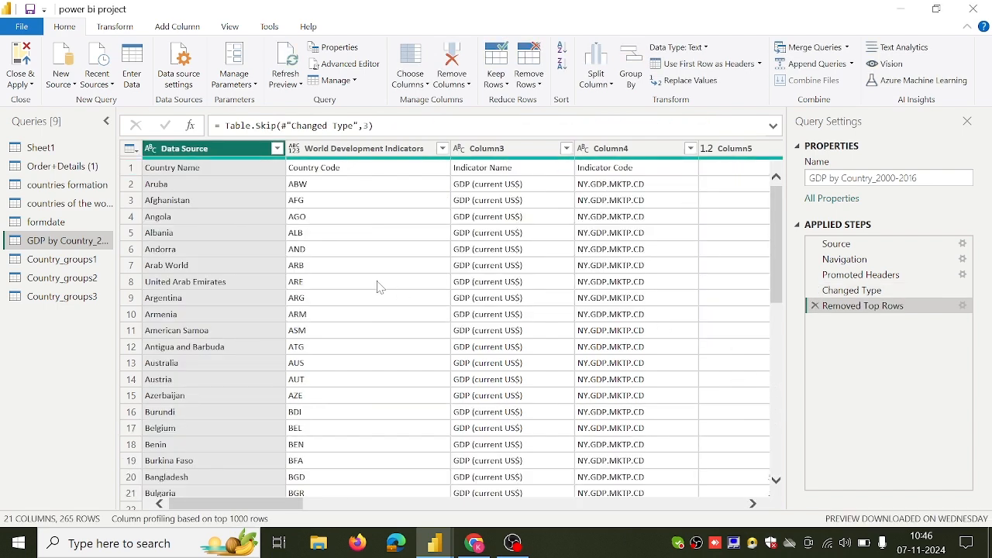
Use the first row, with Country Name and Country Code, as headers of the GDP by Country_2000-2016 query.
{"action": "left_click", "coordinate": [132, 169]}
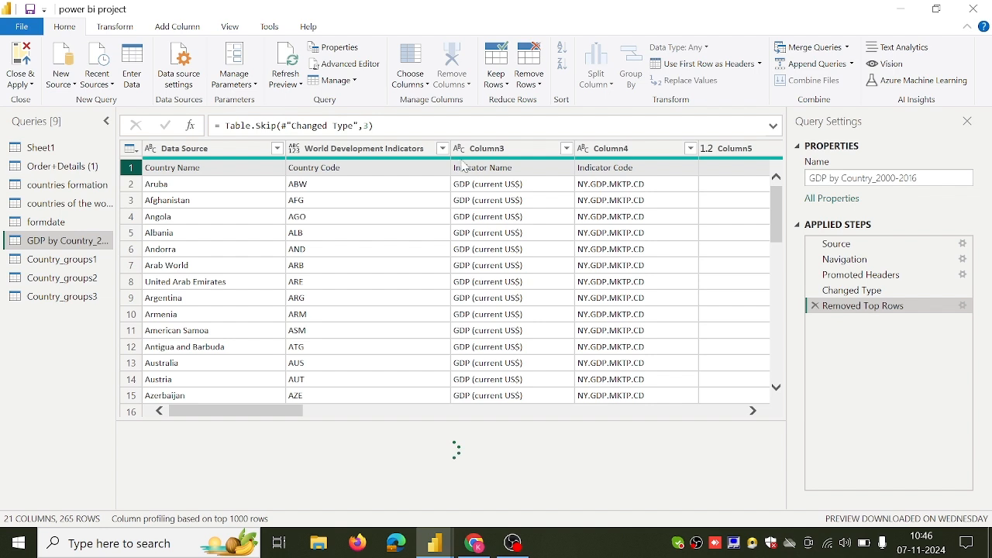
{"action": "left_click", "coordinate": [763, 67]}
{"action": "left_click", "coordinate": [754, 86]}
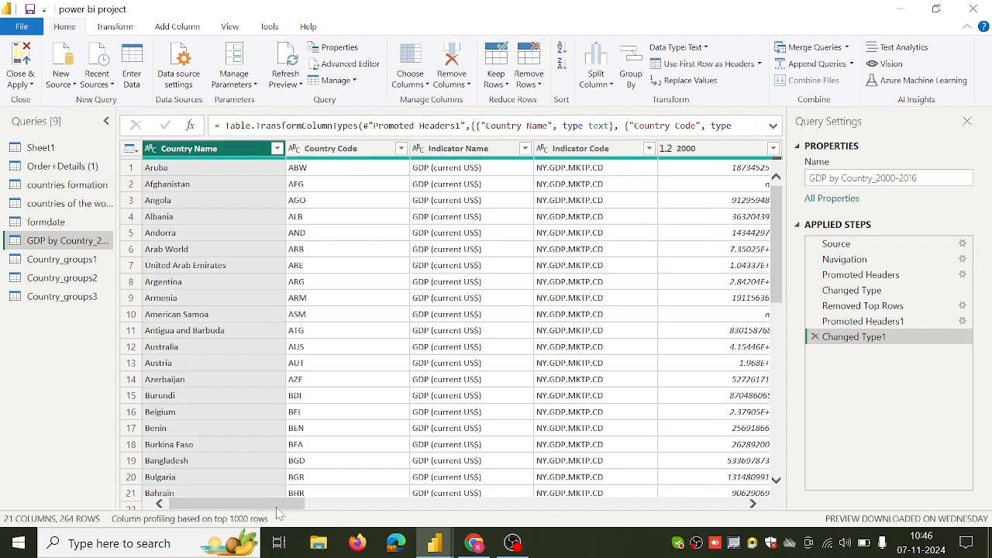
Unpivot only the selected year columns, from 2000 through 2016, in the GDP by Country_2000-2016 query.
{"action": "left_click_drag", "start_coordinate": [278, 514], "coordinate": [346, 515]}
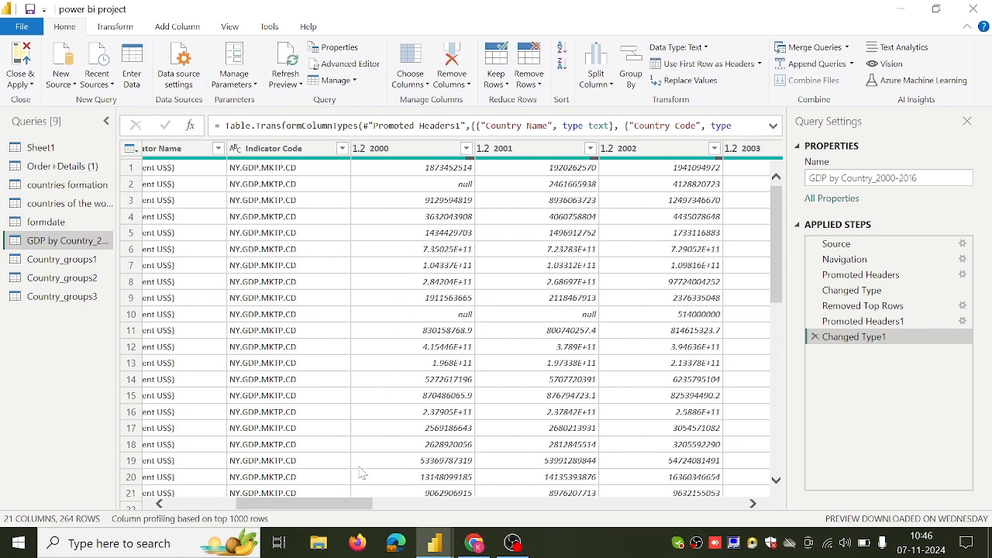
{"action": "mouse_move", "coordinate": [348, 508]}
{"action": "left_mouse_down"}
{"action": "mouse_move", "coordinate": [639, 504]}
{"action": "mouse_move", "coordinate": [686, 488]}
{"action": "mouse_move", "coordinate": [719, 502]}
{"action": "mouse_move", "coordinate": [664, 514]}
{"action": "mouse_move", "coordinate": [359, 520]}
{"action": "left_mouse_up"}
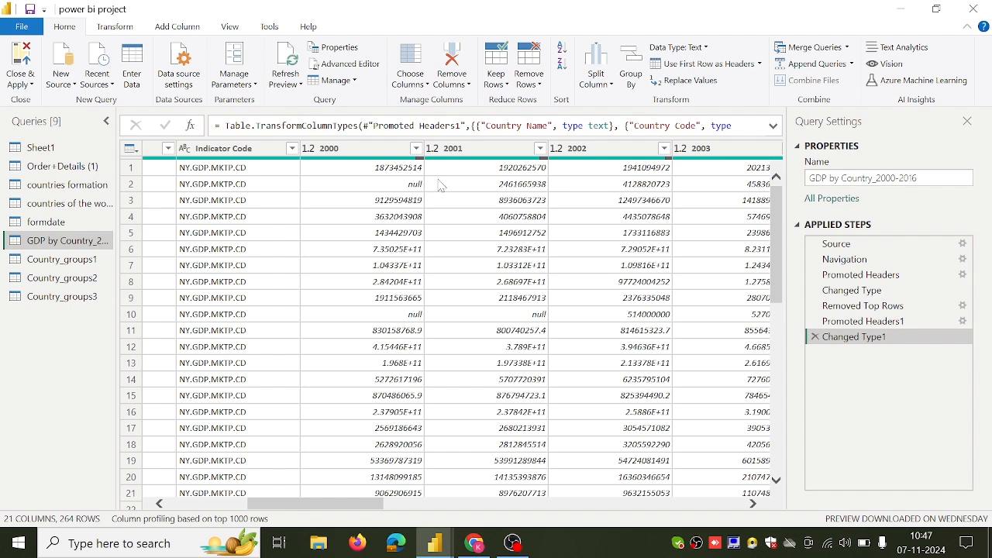
{"action": "left_click", "coordinate": [337, 497]}
{"action": "left_click_drag", "start_coordinate": [300, 512], "coordinate": [269, 513]}
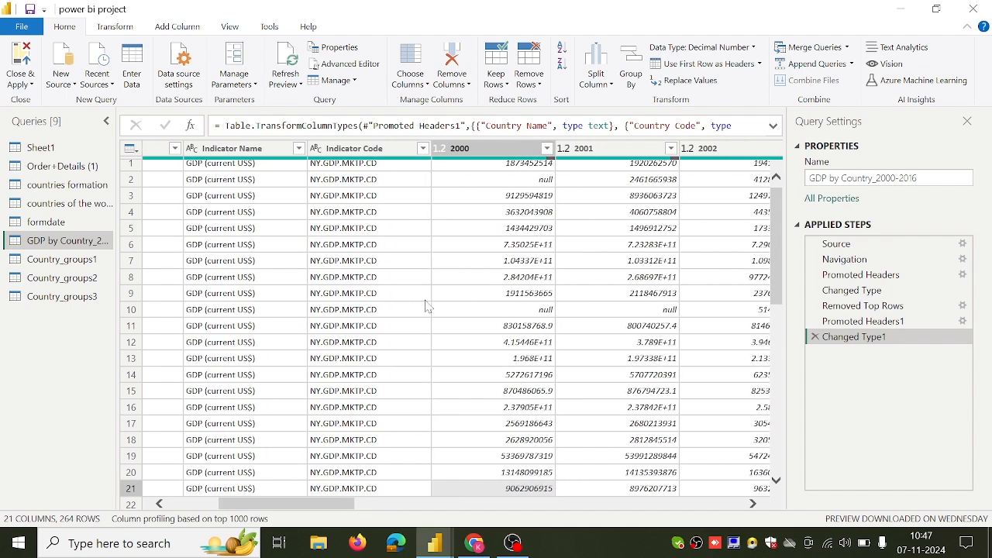
{"action": "left_click", "coordinate": [488, 154]}
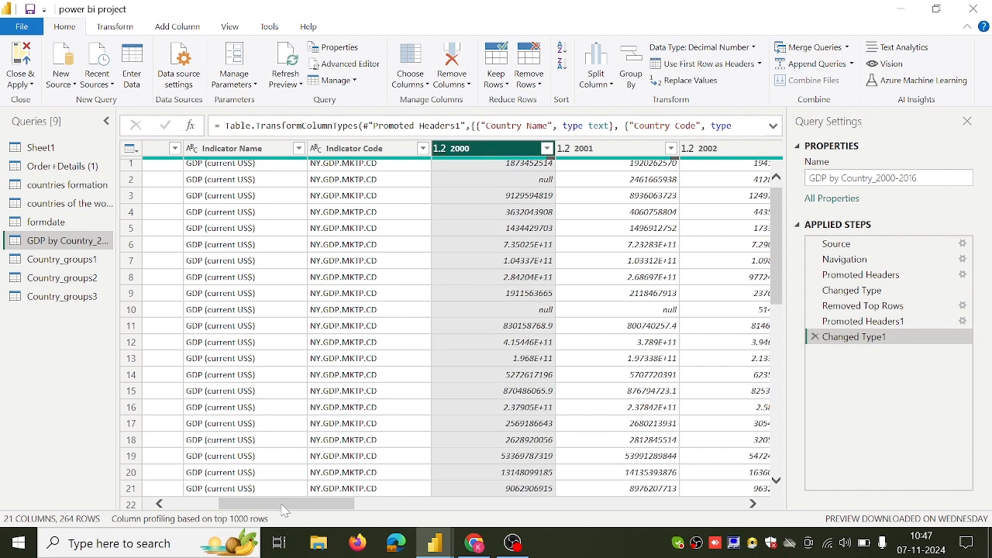
{"action": "left_click_drag", "start_coordinate": [285, 510], "coordinate": [695, 519]}
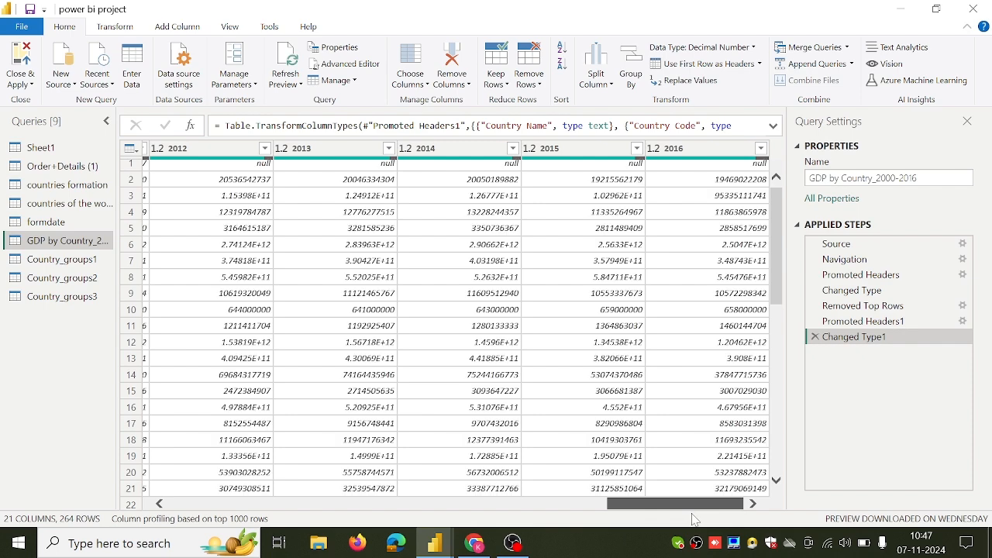
{"action": "left_click", "coordinate": [687, 155]}
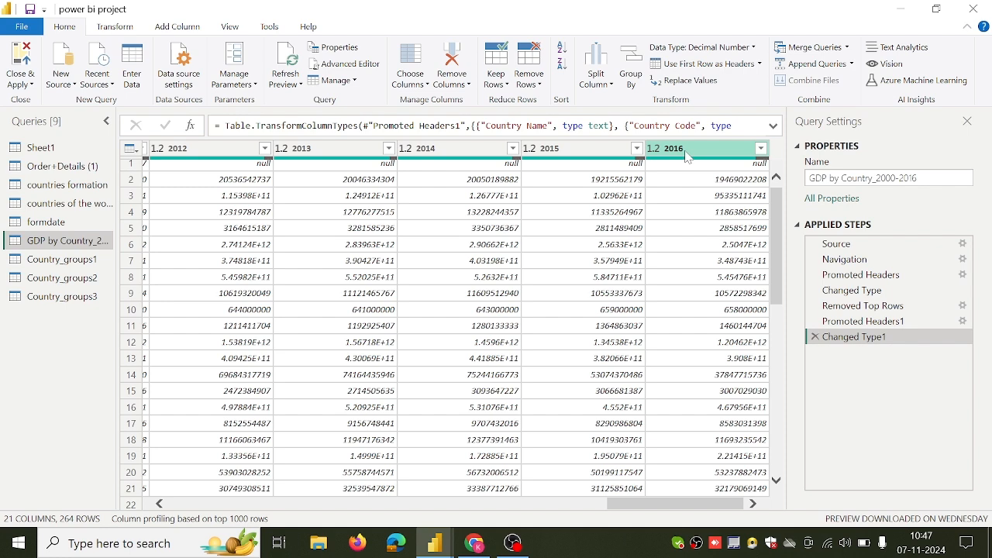
{"action": "key", "text": "ctrl+a"}
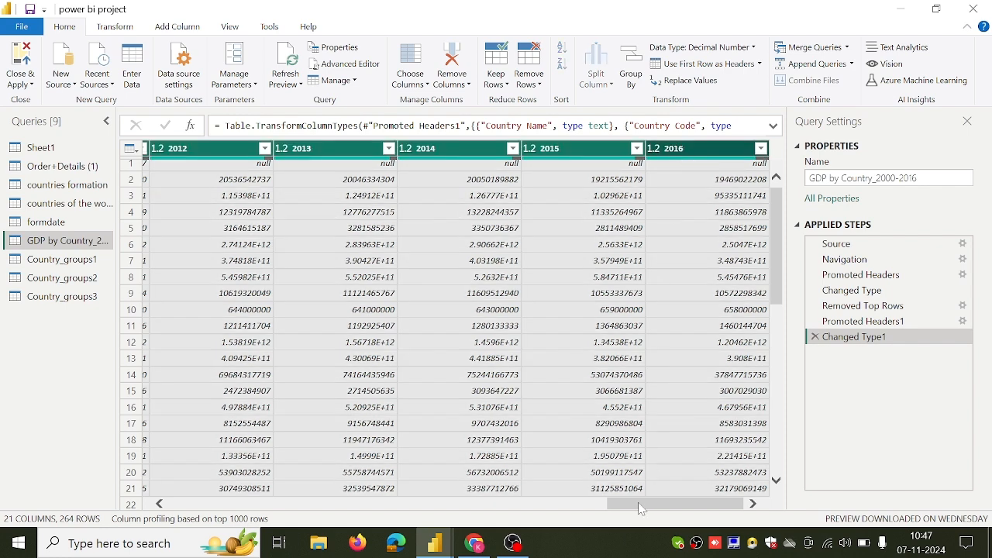
{"action": "left_click_drag", "start_coordinate": [642, 504], "coordinate": [456, 502]}
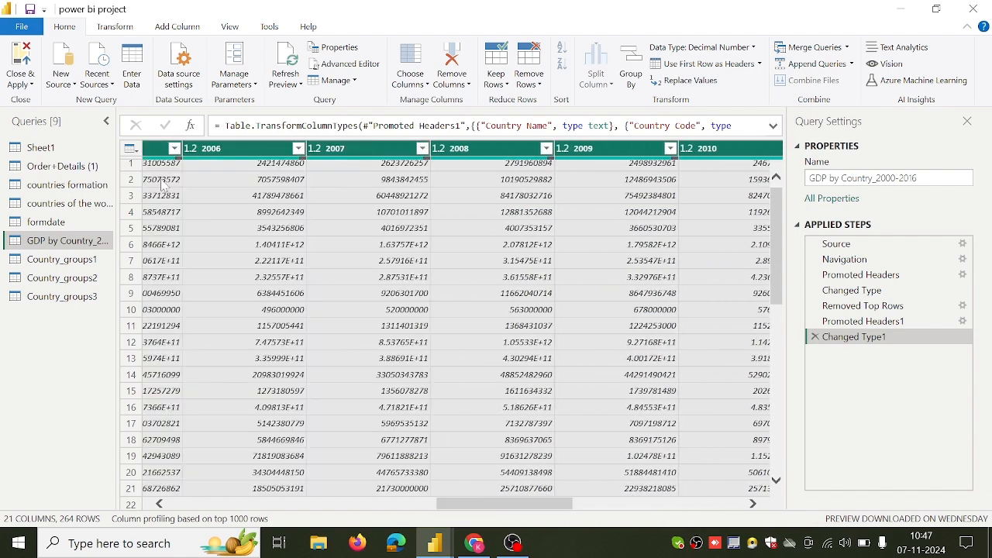
{"action": "left_click", "coordinate": [116, 27]}
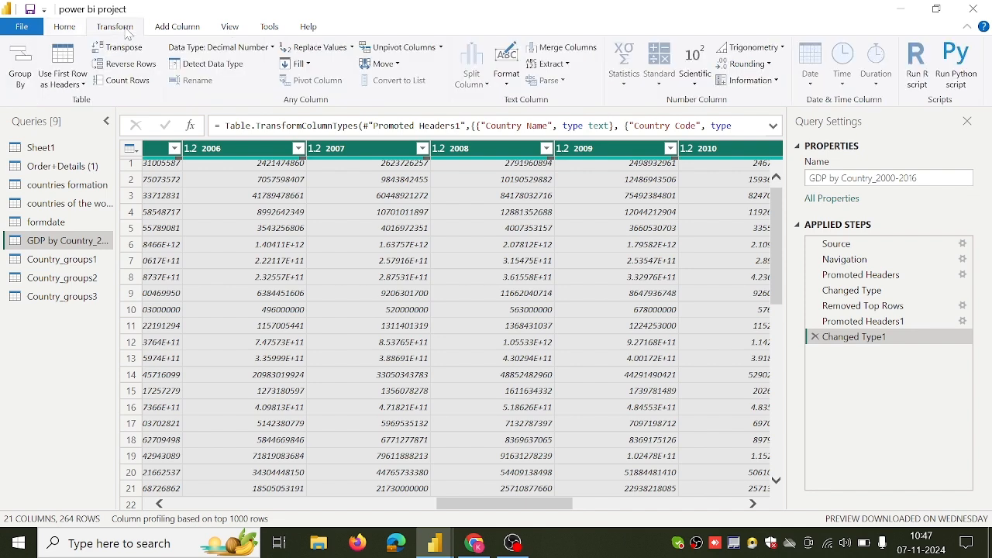
{"action": "left_click", "coordinate": [441, 48]}
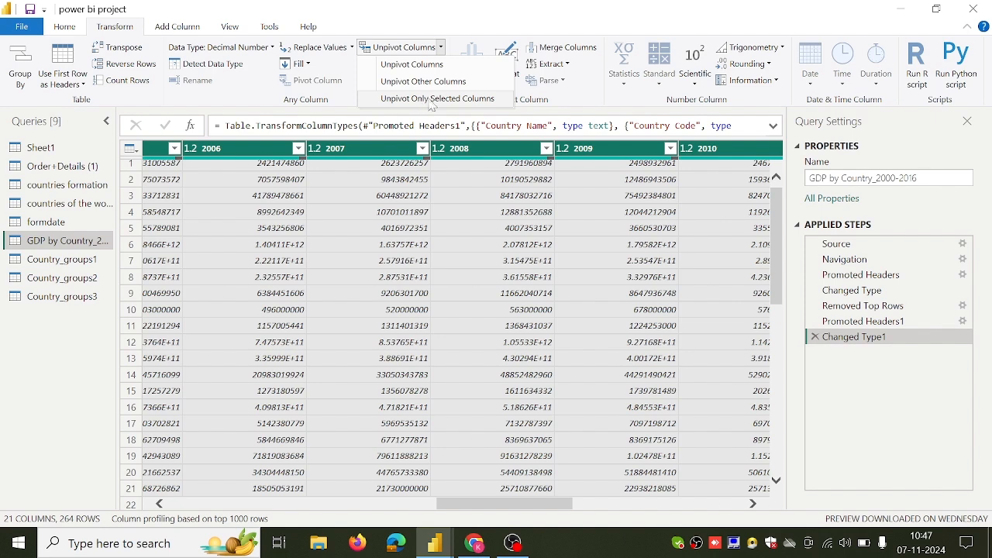
{"action": "left_click", "coordinate": [434, 100]}
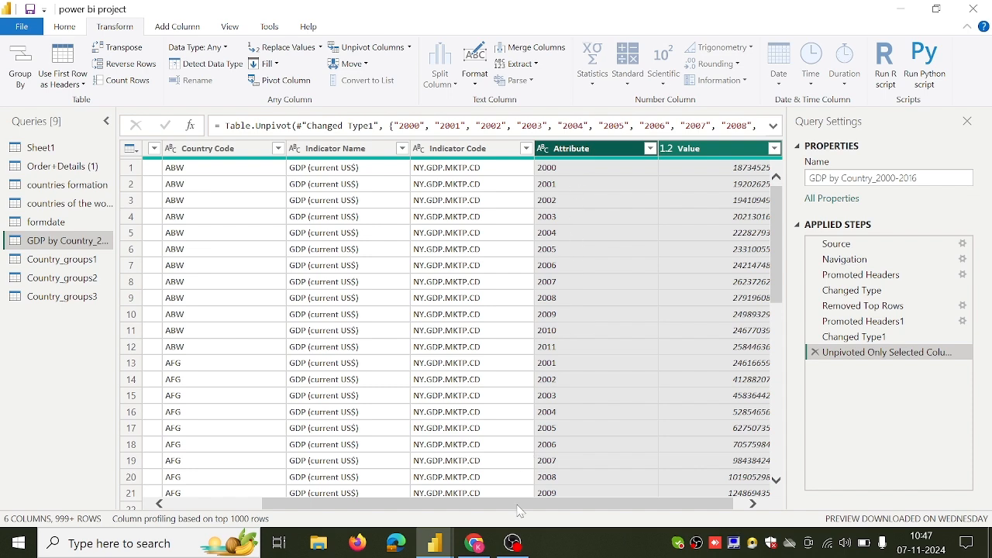
Rename the unpivoted Attribute column to year and the Value column to GDP.
{"action": "scroll", "coordinate": [519, 510], "scroll_direction": "left", "scroll_amount": 4}
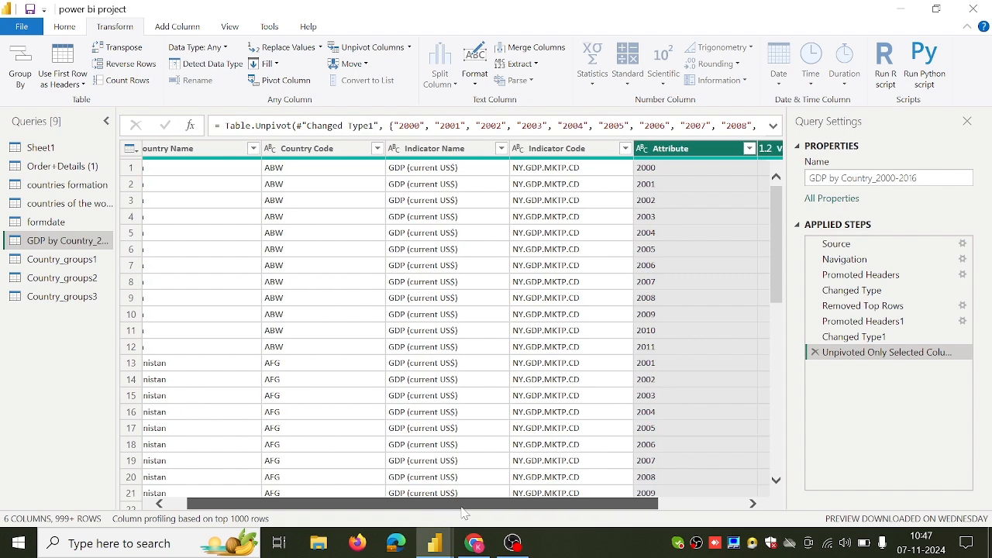
{"action": "scroll", "coordinate": [463, 513], "scroll_direction": "right", "scroll_amount": 3}
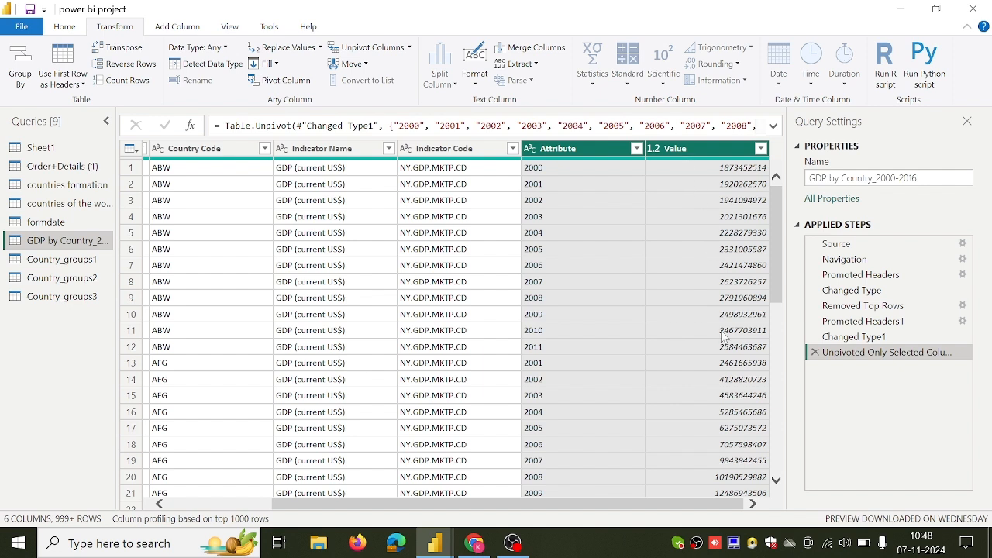
{"action": "left_click_drag", "start_coordinate": [671, 508], "coordinate": [558, 519]}
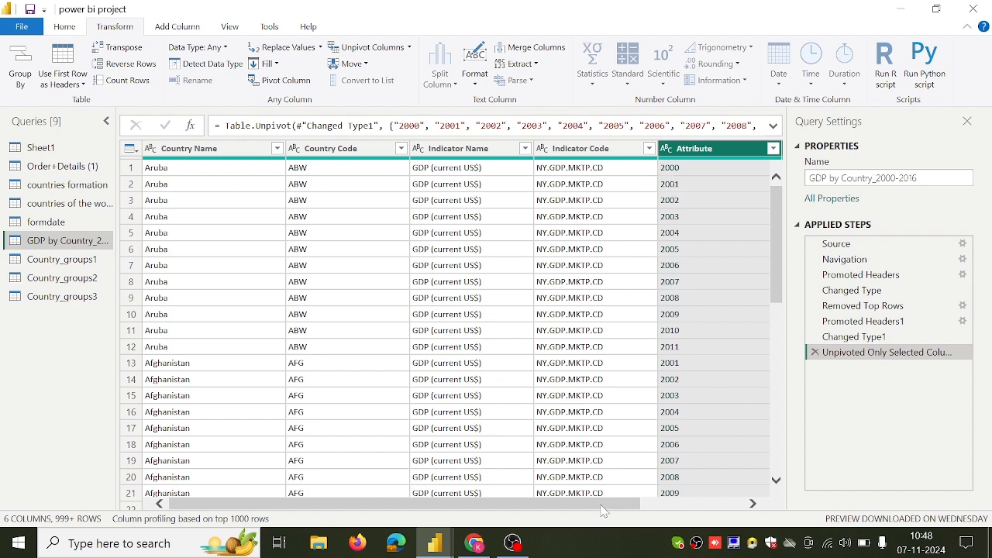
{"action": "left_click_drag", "start_coordinate": [603, 509], "coordinate": [698, 509]}
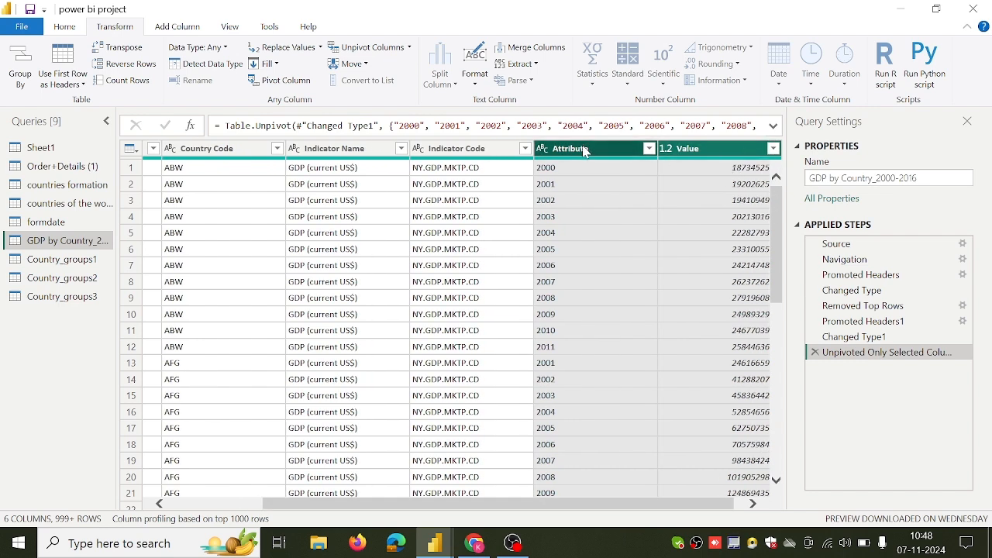
{"action": "double_click", "coordinate": [571, 149]}
{"action": "key", "text": "BackSpace"}
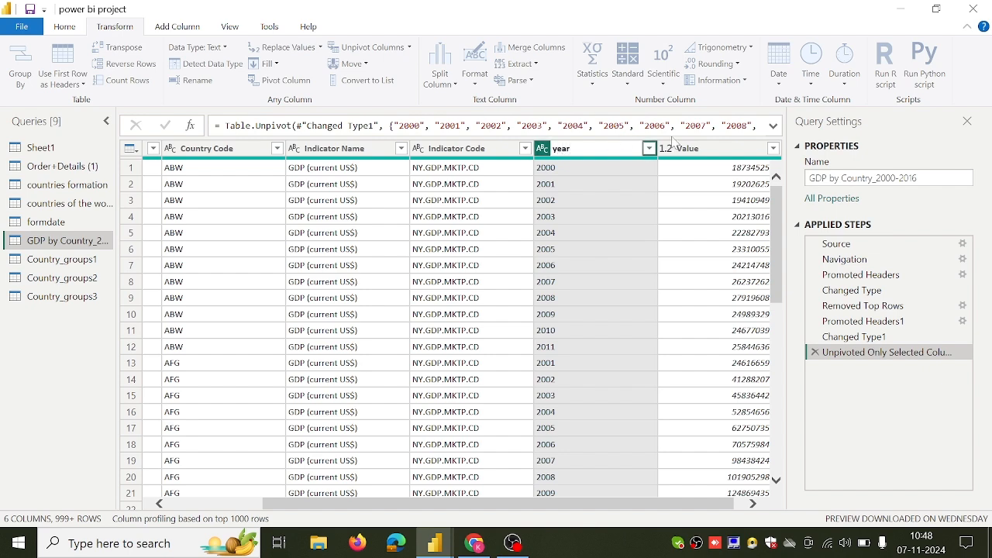
{"action": "type", "text": "year"}
{"action": "left_click", "coordinate": [691, 153]}
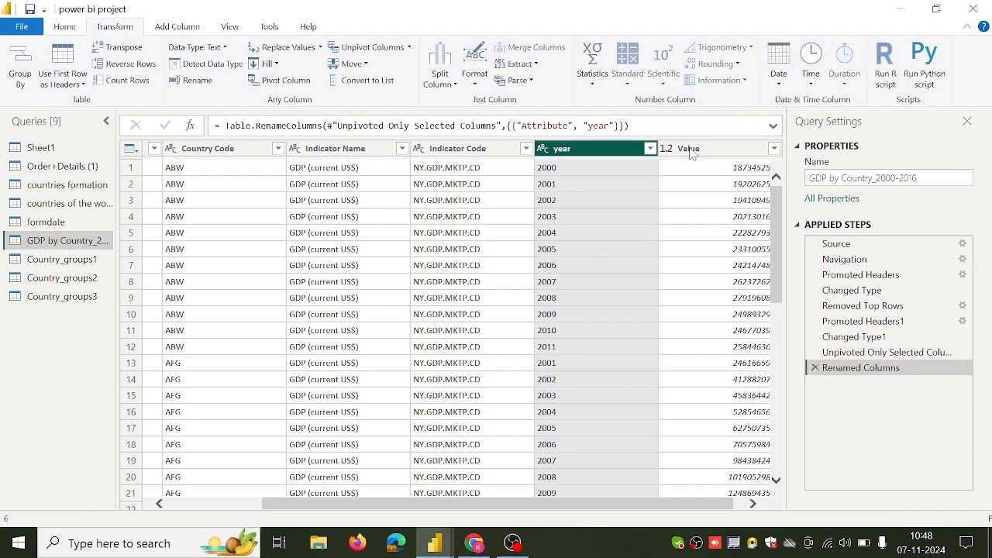
{"action": "double_click", "coordinate": [691, 151]}
{"action": "key", "text": "BackSpace"}
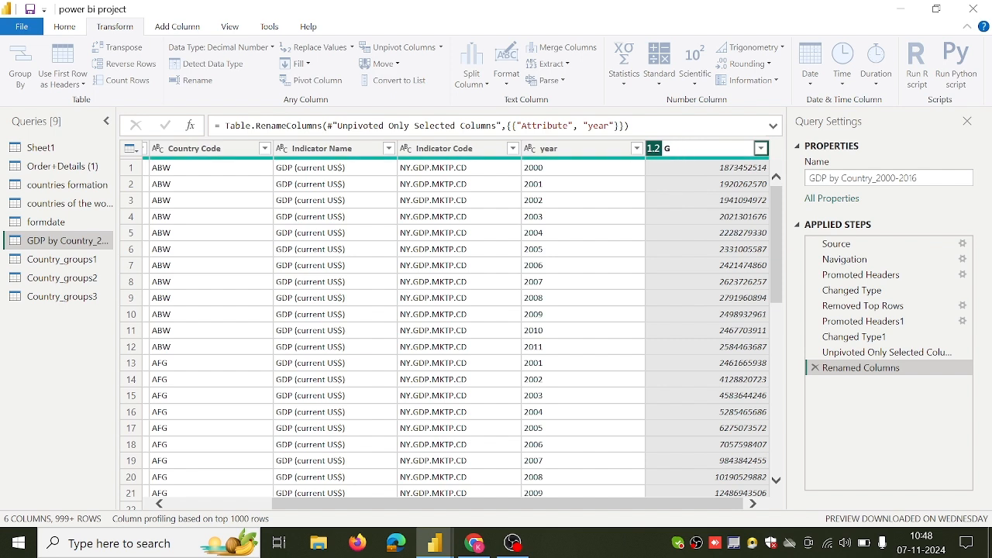
{"action": "key", "text": "Return"}
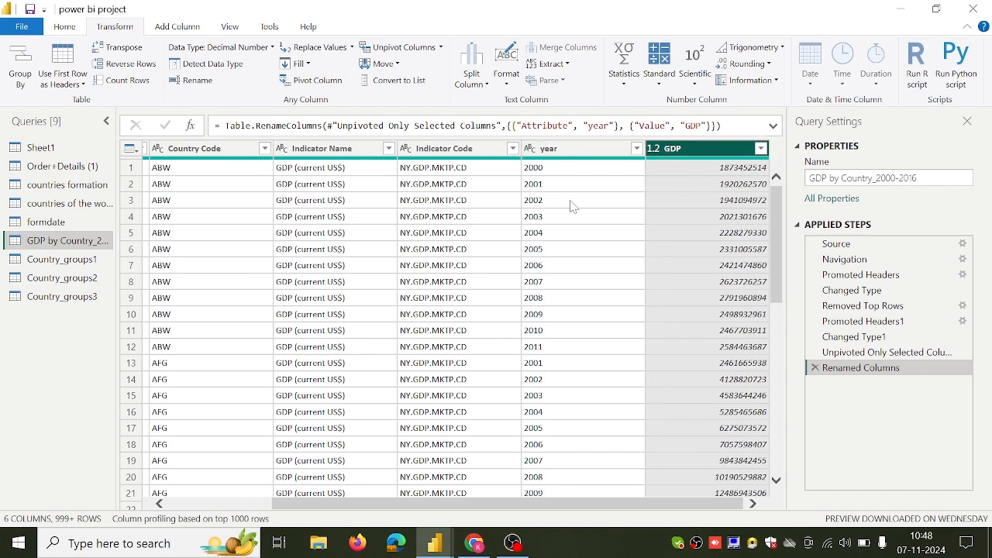
Pivot the year column of the GDP by Country_2000-2016 query, using GDP as the values column.
{"action": "left_click", "coordinate": [577, 149]}
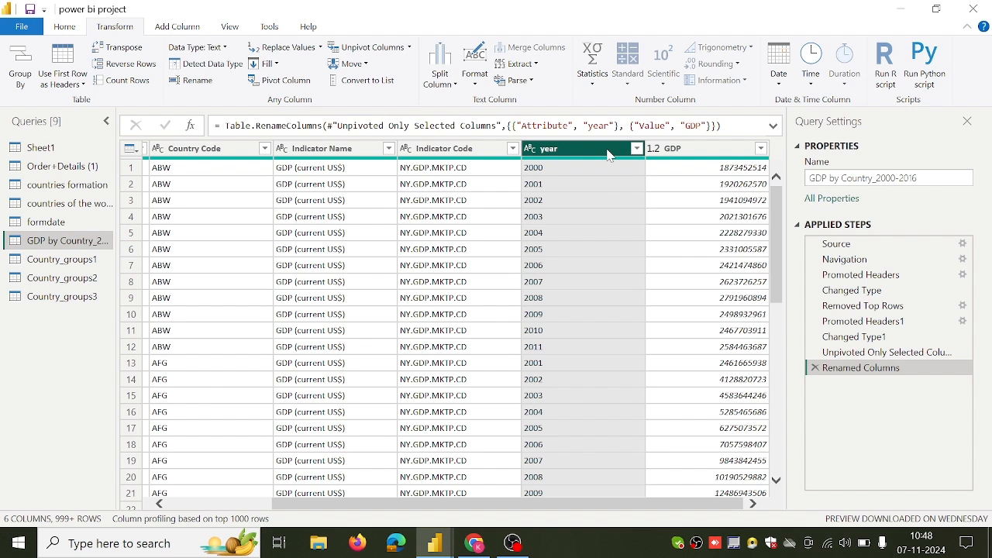
{"action": "left_click", "coordinate": [670, 151], "text": "ctrl"}
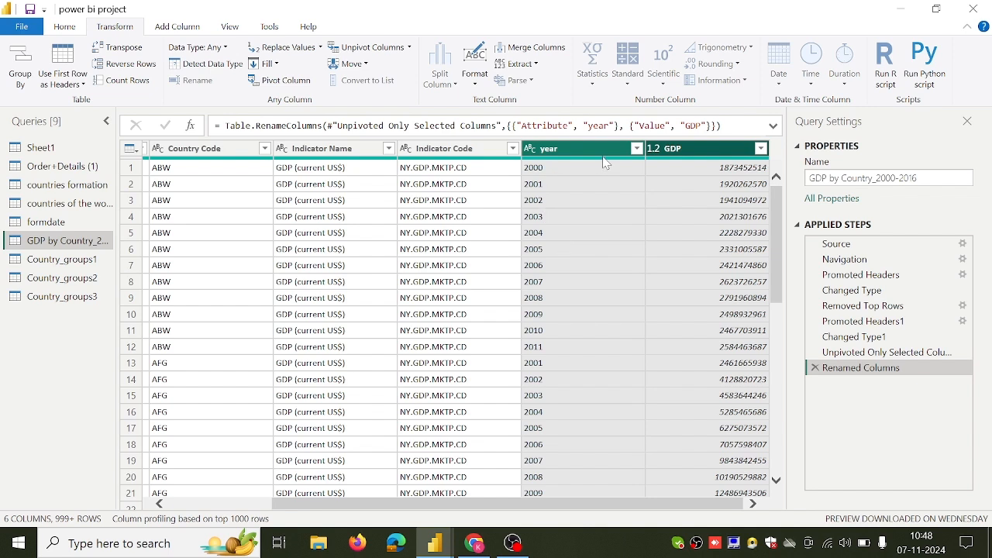
{"action": "left_click", "coordinate": [288, 82]}
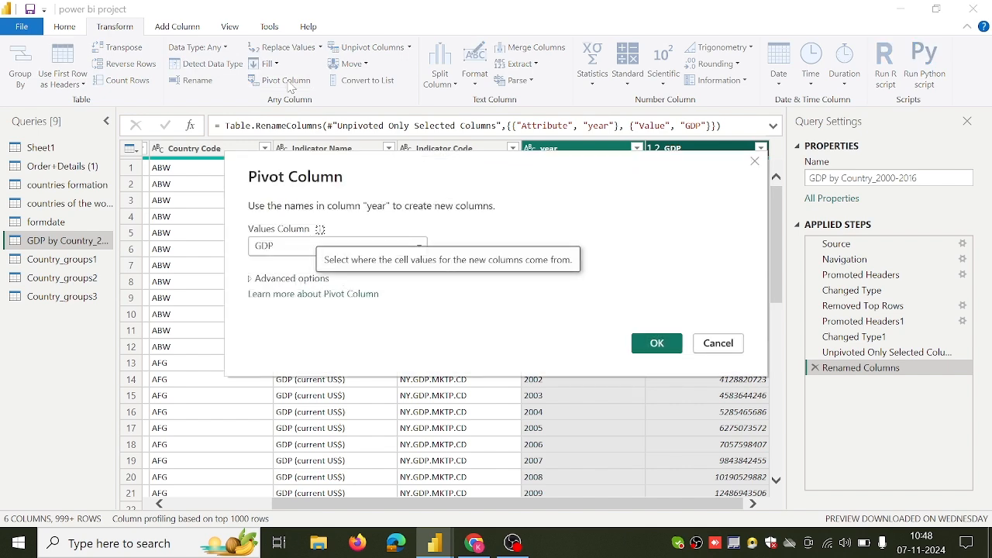
{"action": "left_click", "coordinate": [418, 246]}
{"action": "left_click", "coordinate": [418, 246]}
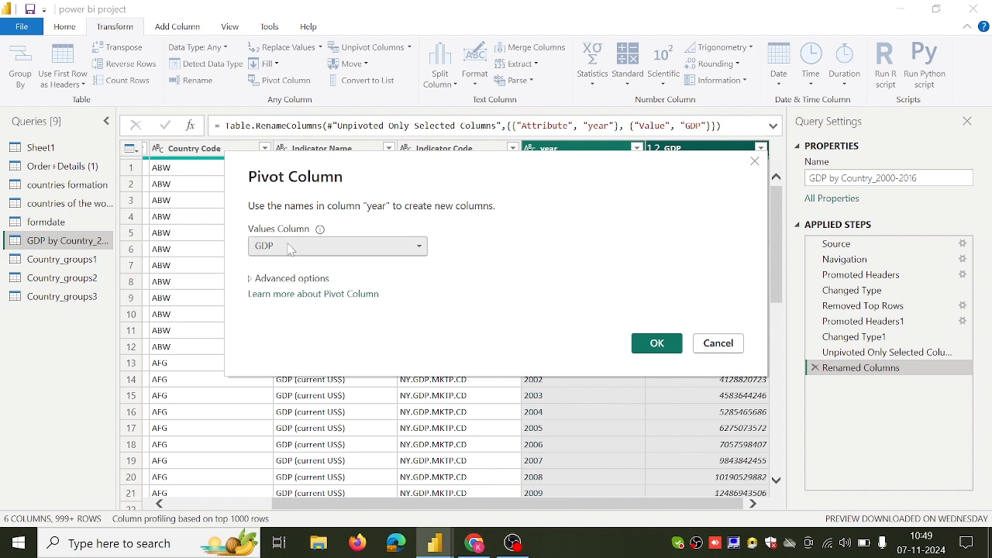
{"action": "left_click", "coordinate": [655, 344]}
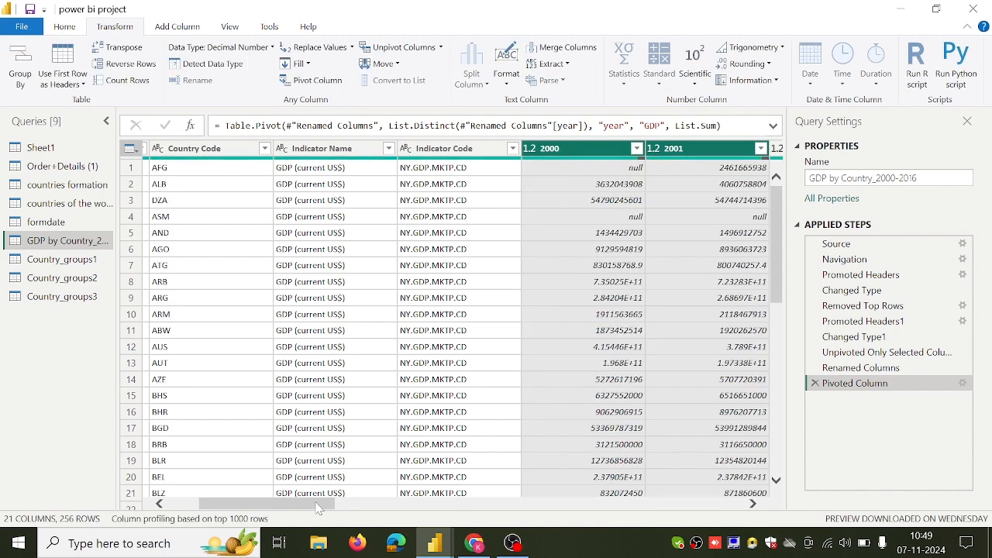
{"action": "left_click_drag", "start_coordinate": [321, 505], "coordinate": [236, 485]}
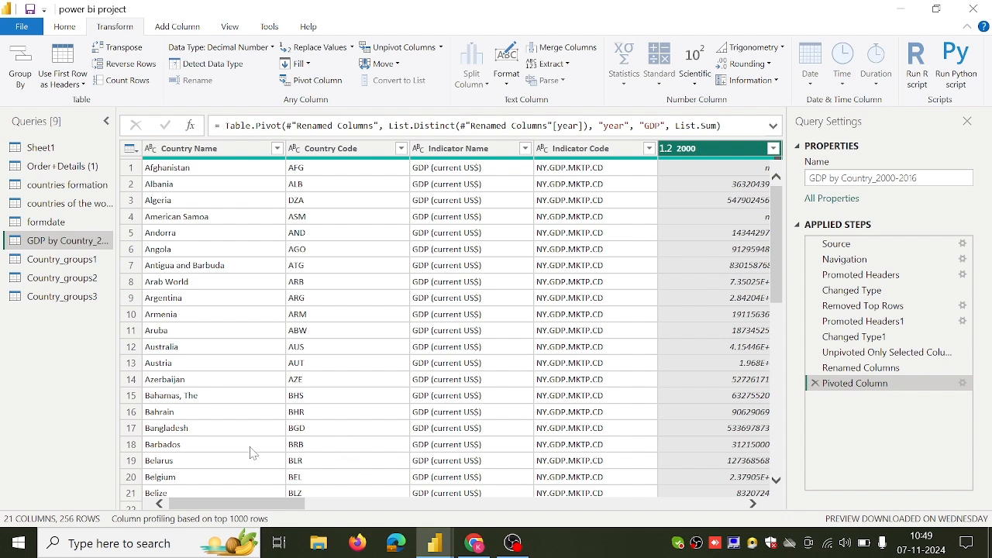
Compare the column headers and rows of the Country_groups1, Country_groups2 and Country_groups3 queries.
{"action": "left_click", "coordinate": [62, 260]}
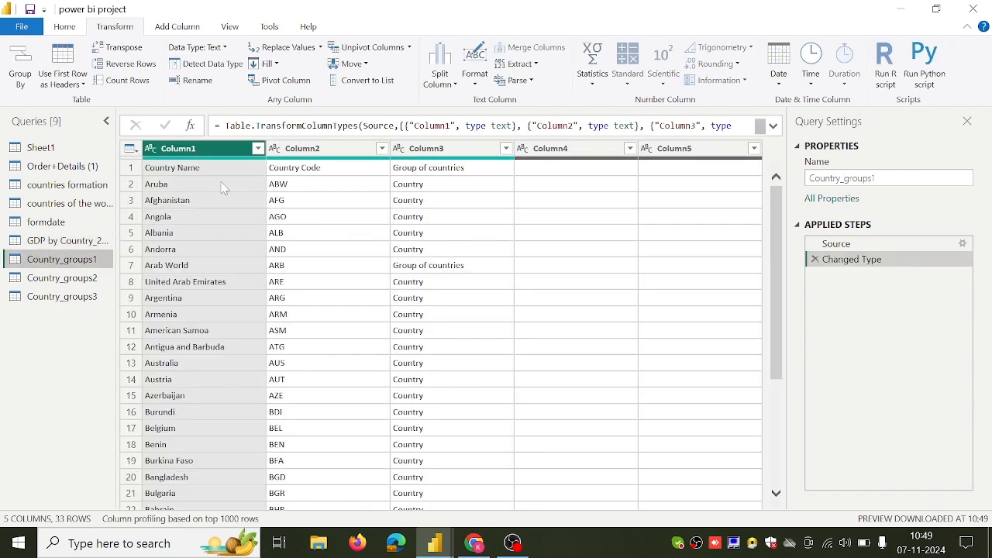
{"action": "left_click", "coordinate": [79, 277]}
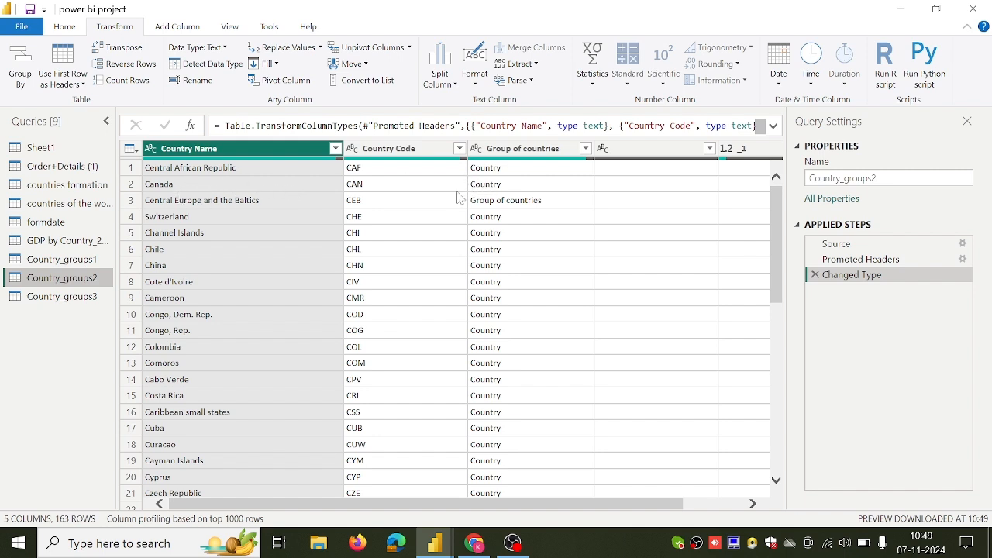
{"action": "left_click", "coordinate": [59, 299]}
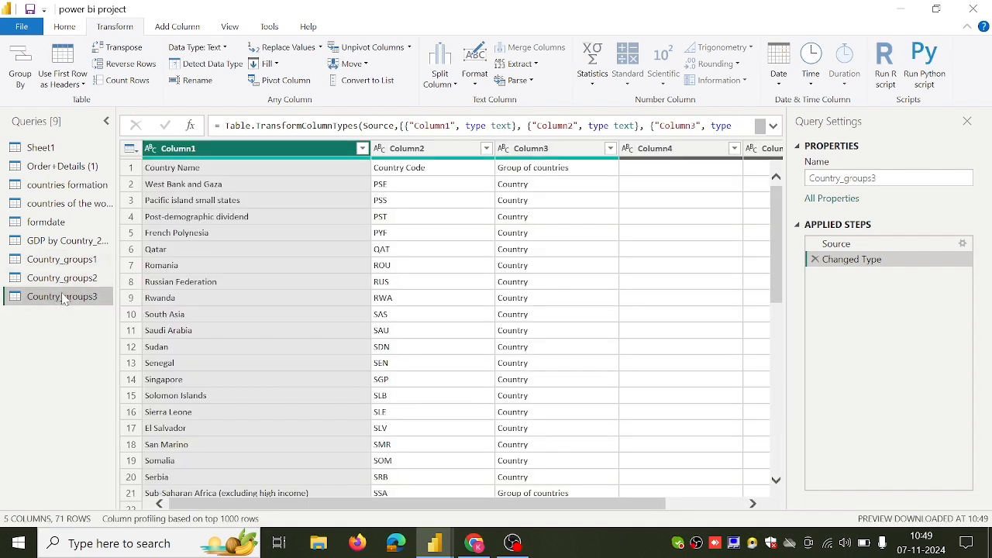
{"action": "left_click", "coordinate": [64, 261]}
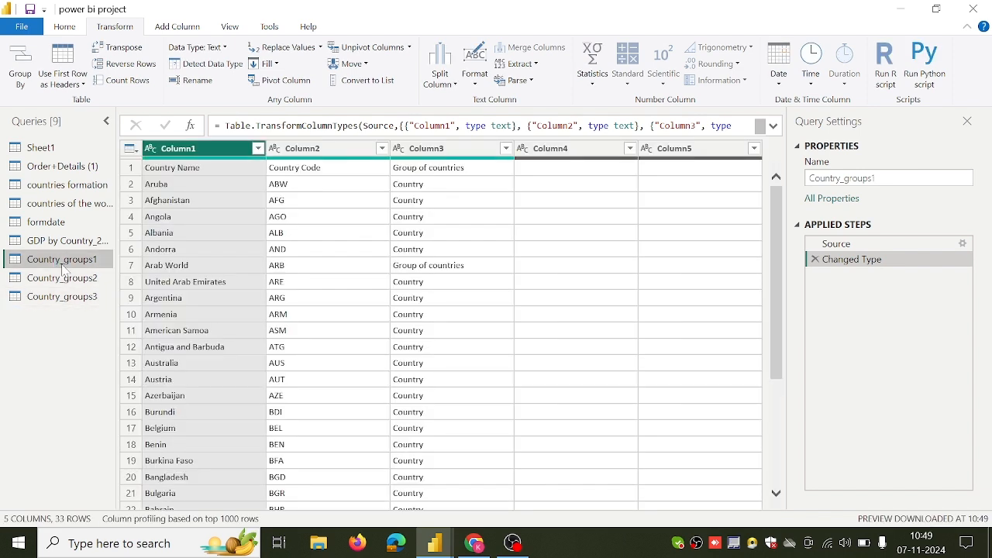
{"action": "left_click", "coordinate": [62, 277]}
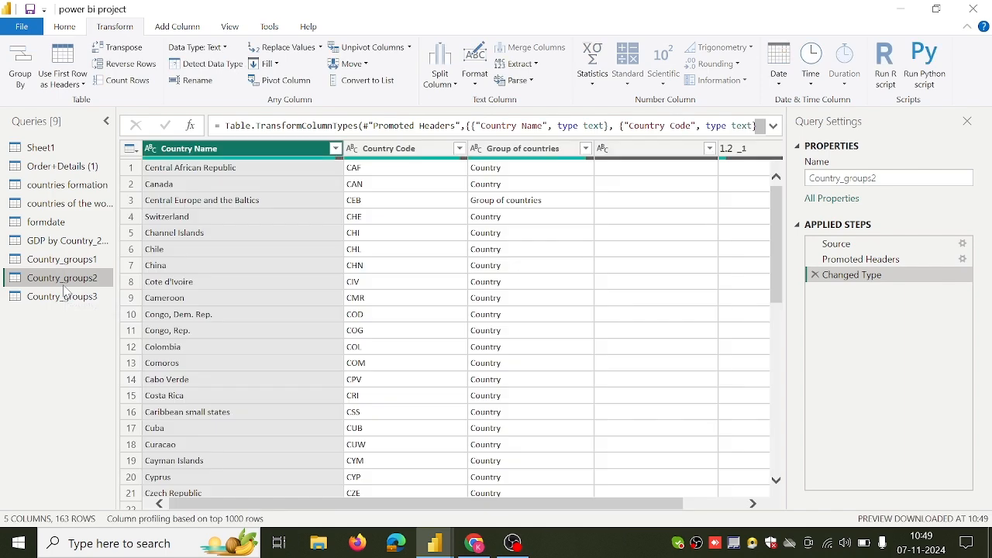
Try to append Country_groups2 and Country_groups3 to the existing Country_groups1 query, using the three or more tables option.
{"action": "left_click", "coordinate": [66, 263]}
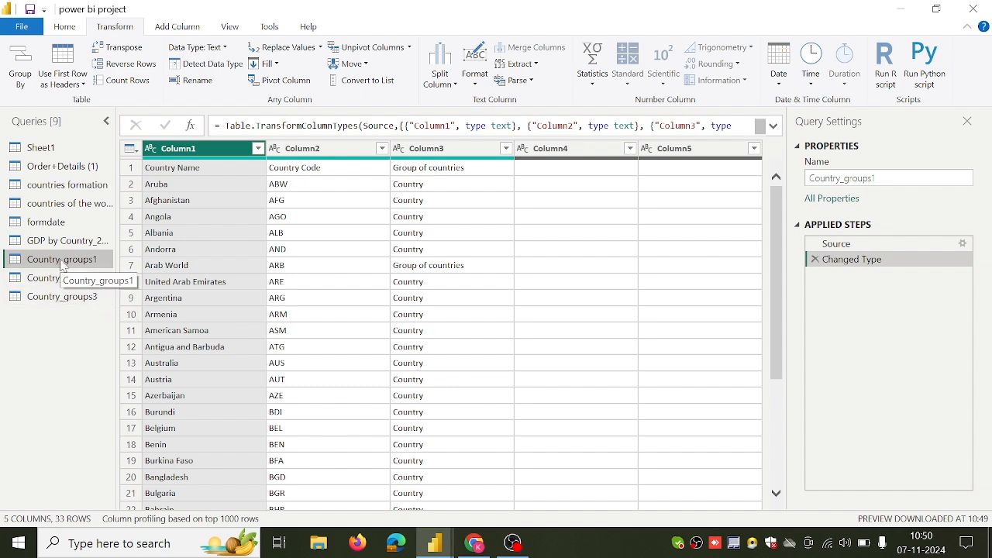
{"action": "left_click", "coordinate": [64, 27]}
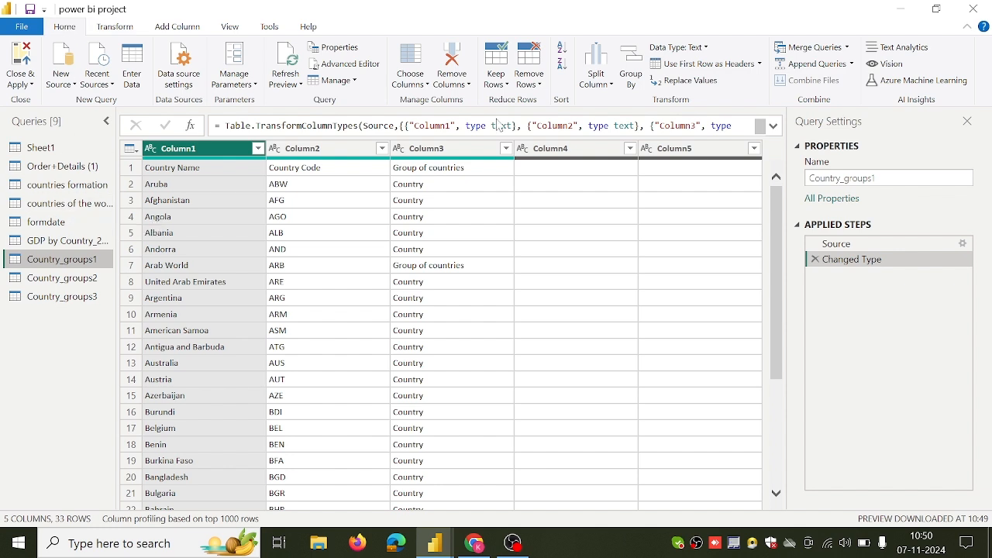
{"action": "left_click", "coordinate": [854, 68]}
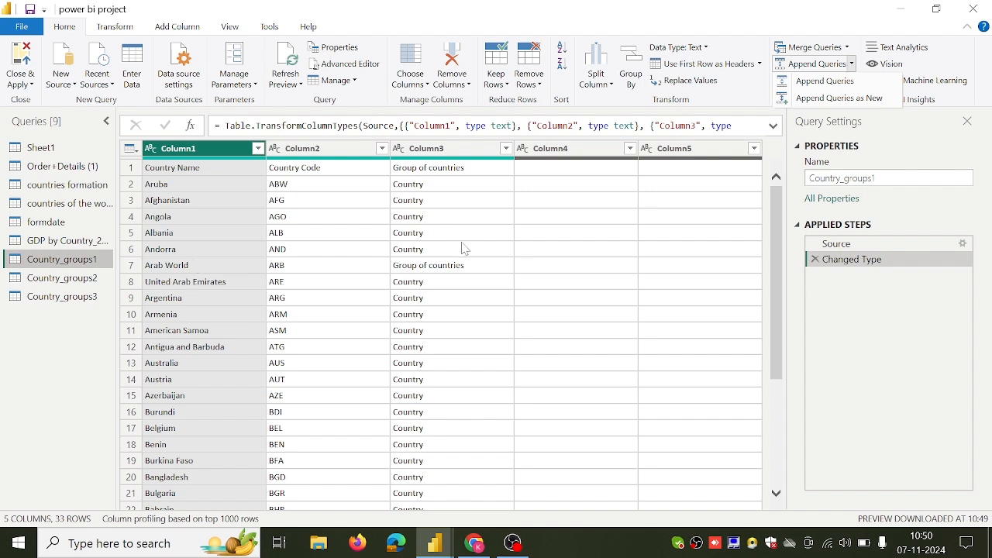
{"action": "left_click", "coordinate": [822, 86]}
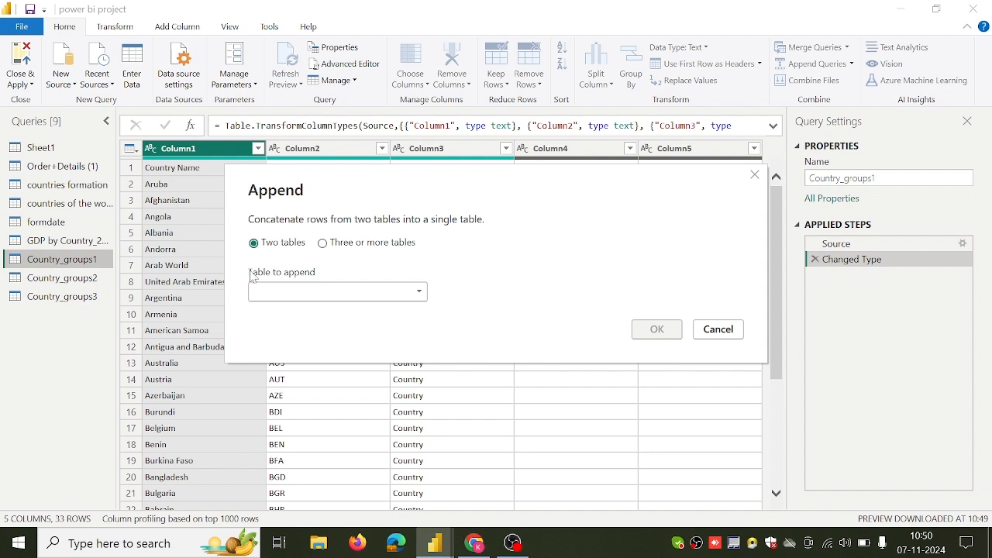
{"action": "left_click", "coordinate": [323, 244]}
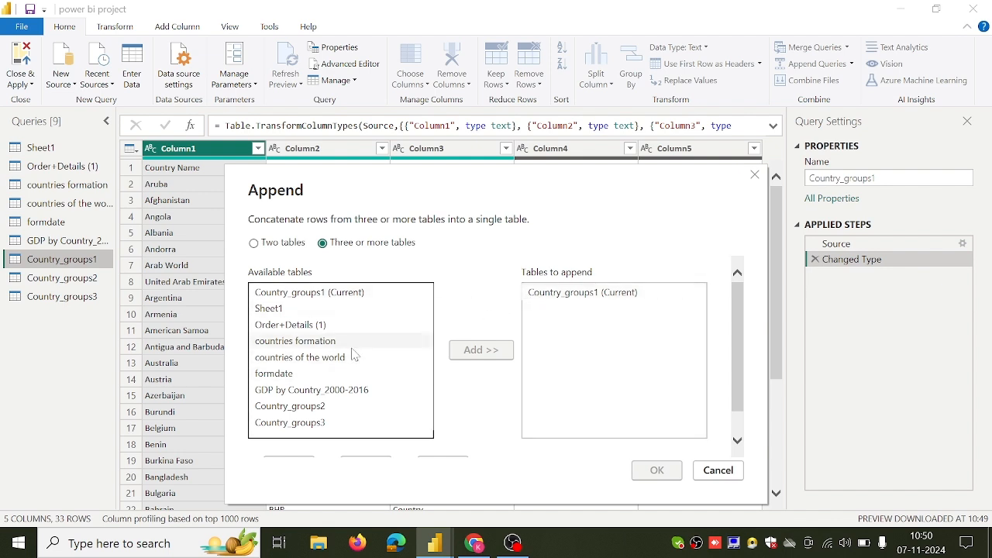
{"action": "scroll", "coordinate": [349, 370], "scroll_direction": "down", "scroll_amount": 1}
{"action": "left_click", "coordinate": [335, 378]}
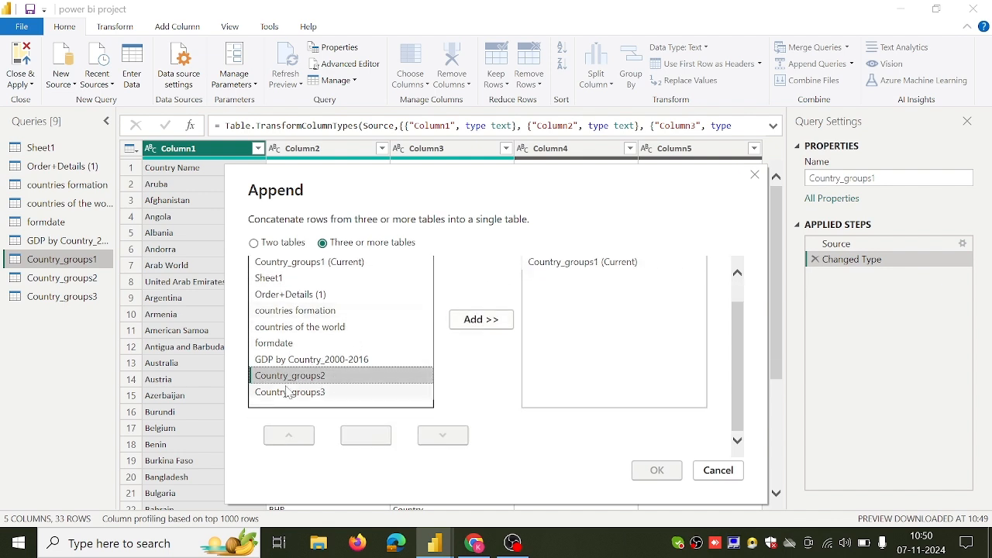
{"action": "left_click", "coordinate": [471, 326]}
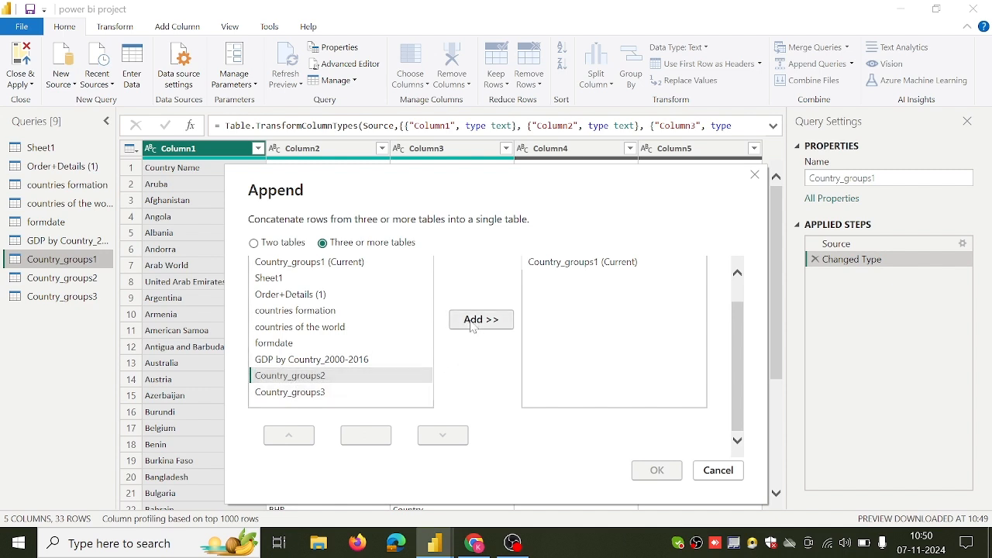
{"action": "left_click", "coordinate": [353, 396]}
{"action": "left_click", "coordinate": [476, 320]}
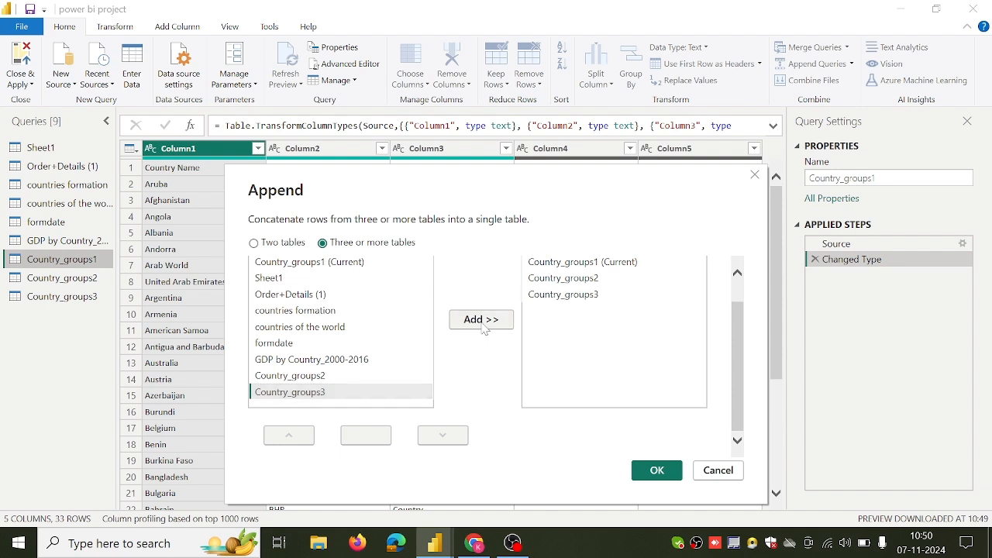
{"action": "left_click", "coordinate": [650, 468]}
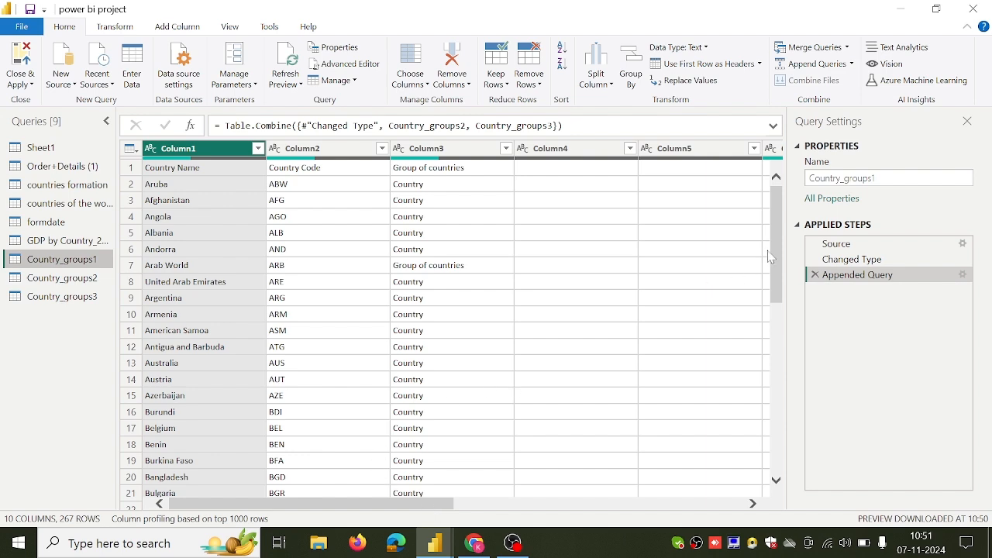
Check the combined rows and delete the Appended Query step from Country_groups1.
{"action": "left_click_drag", "start_coordinate": [771, 256], "coordinate": [752, 232]}
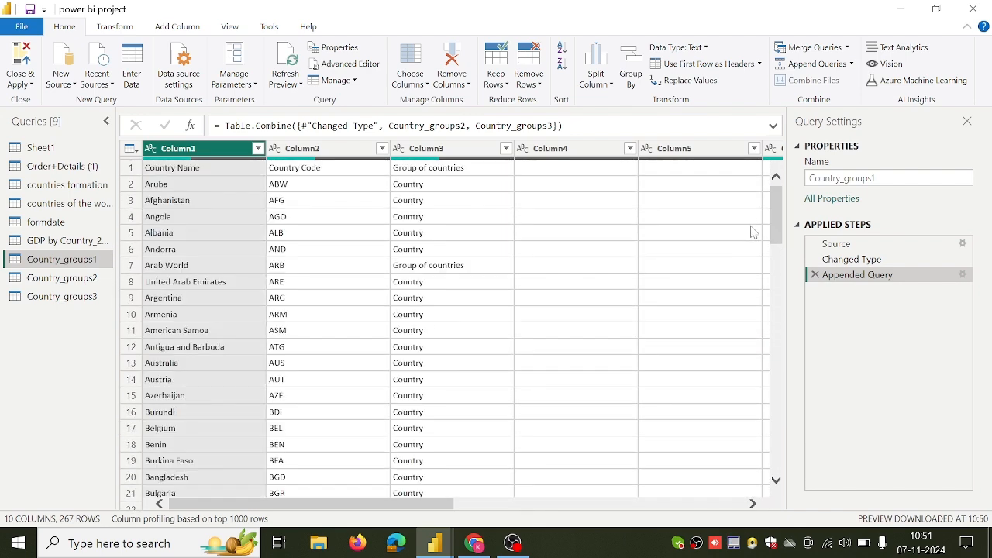
{"action": "scroll", "coordinate": [447, 340], "scroll_direction": "down", "scroll_amount": 7}
{"action": "scroll", "coordinate": [448, 340], "scroll_direction": "up", "scroll_amount": 7}
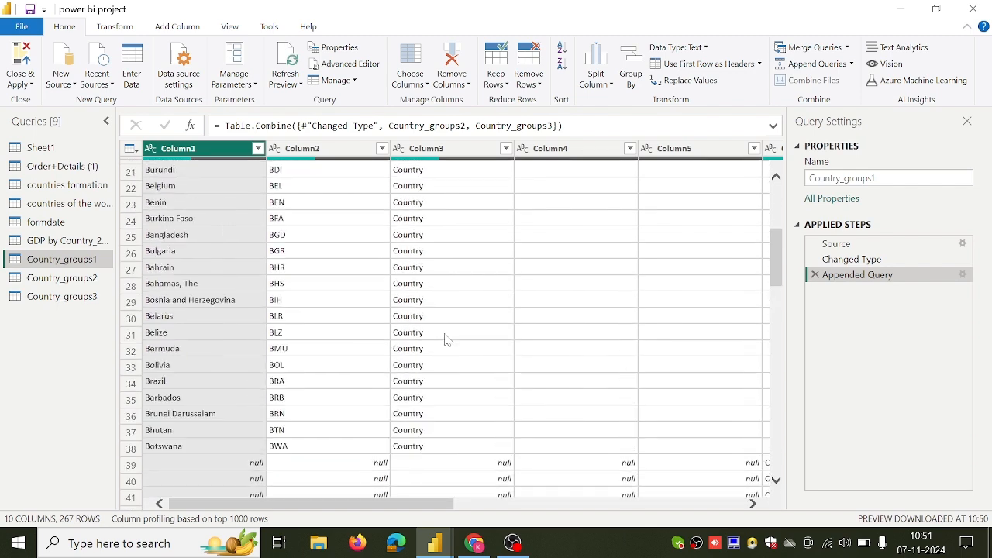
{"action": "left_click", "coordinate": [814, 276]}
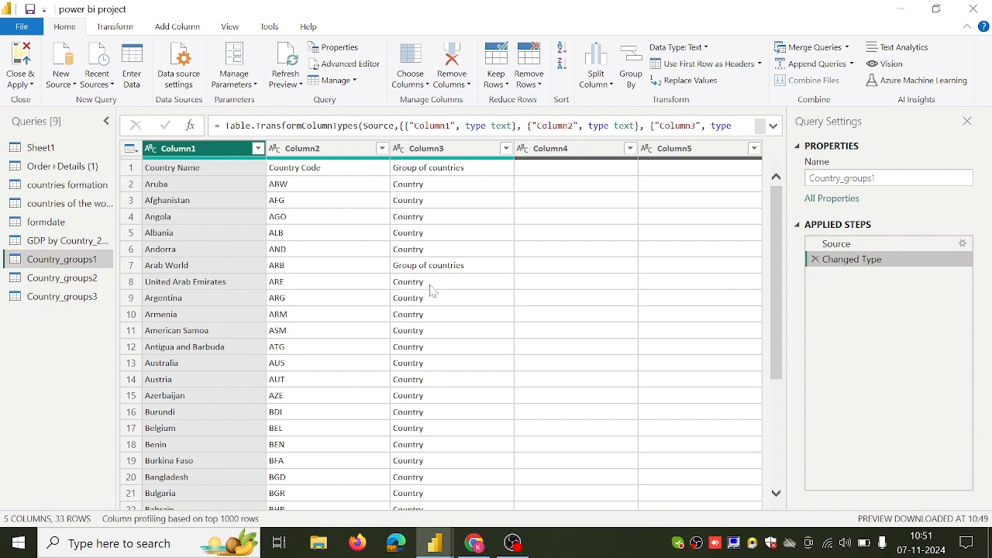
Use the first row, with Country Name, Country Code and Group of countries, as headers of the Country_groups1 query.
{"action": "left_click", "coordinate": [127, 168]}
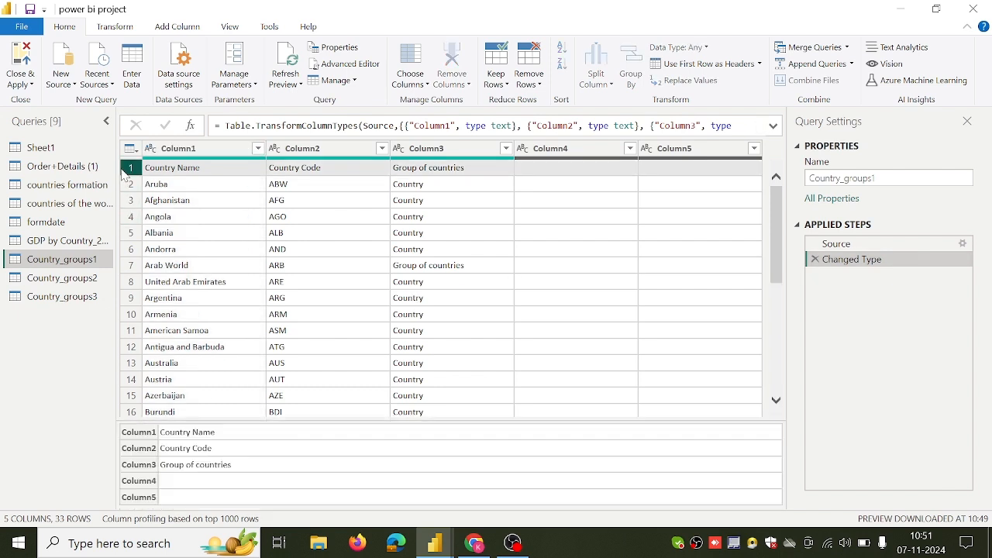
{"action": "left_click", "coordinate": [477, 151]}
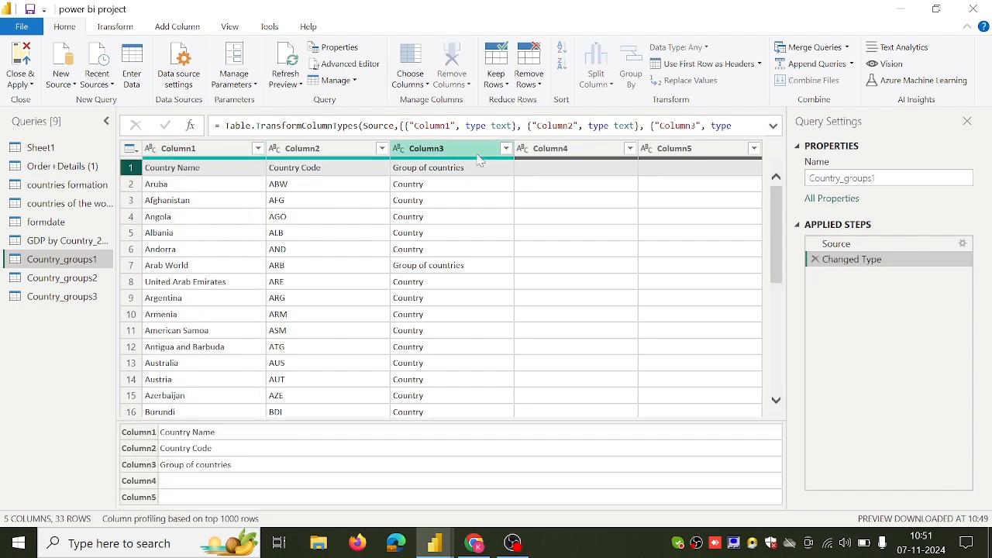
{"action": "left_click", "coordinate": [760, 63]}
{"action": "left_click", "coordinate": [764, 84]}
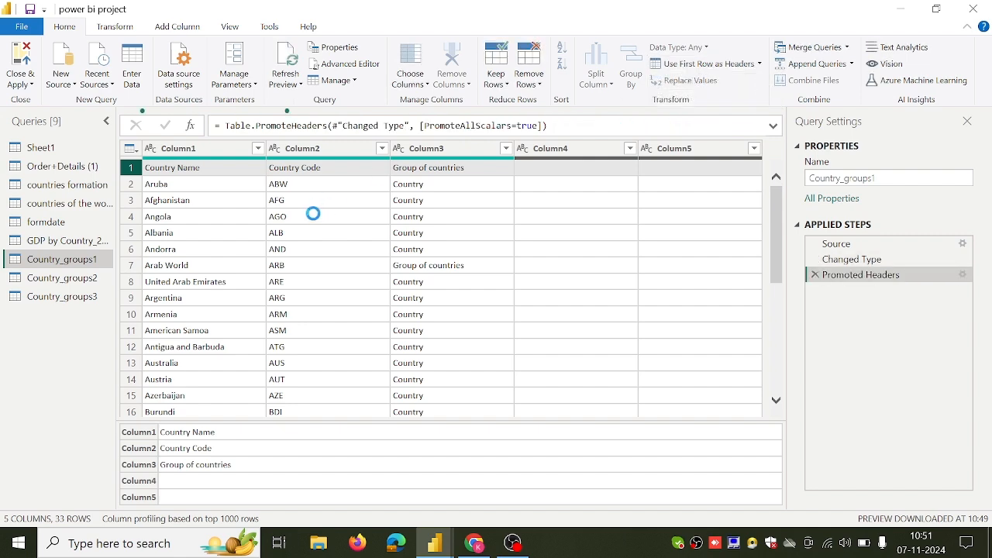
Check the headers of Country_groups2 and use the first row as headers in the Country_groups3 query.
{"action": "left_click", "coordinate": [90, 282]}
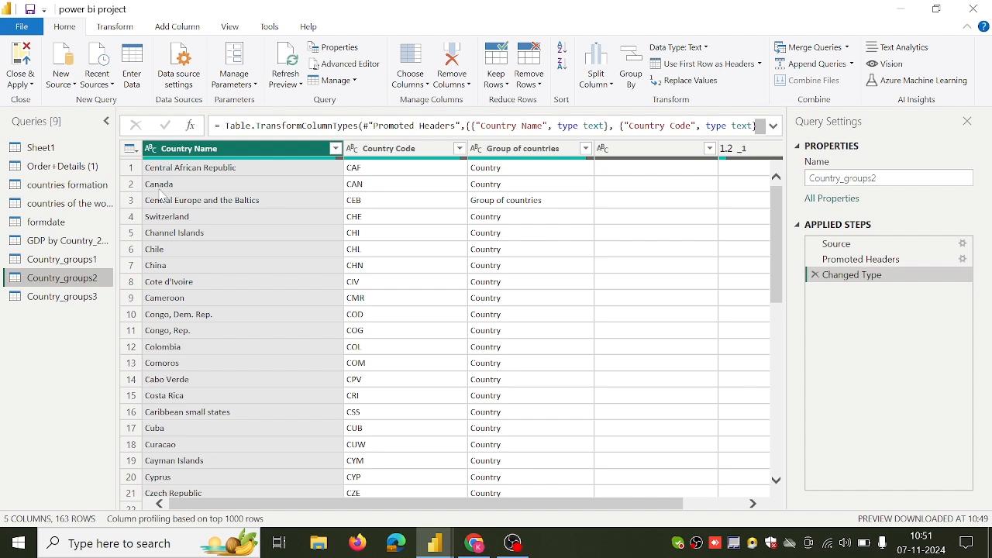
{"action": "left_click", "coordinate": [74, 300]}
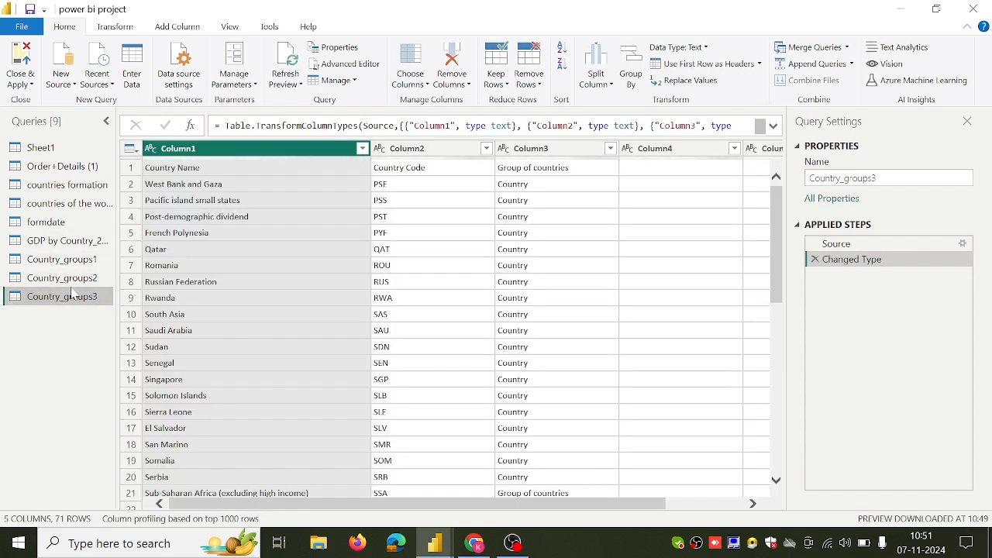
{"action": "left_click", "coordinate": [137, 168]}
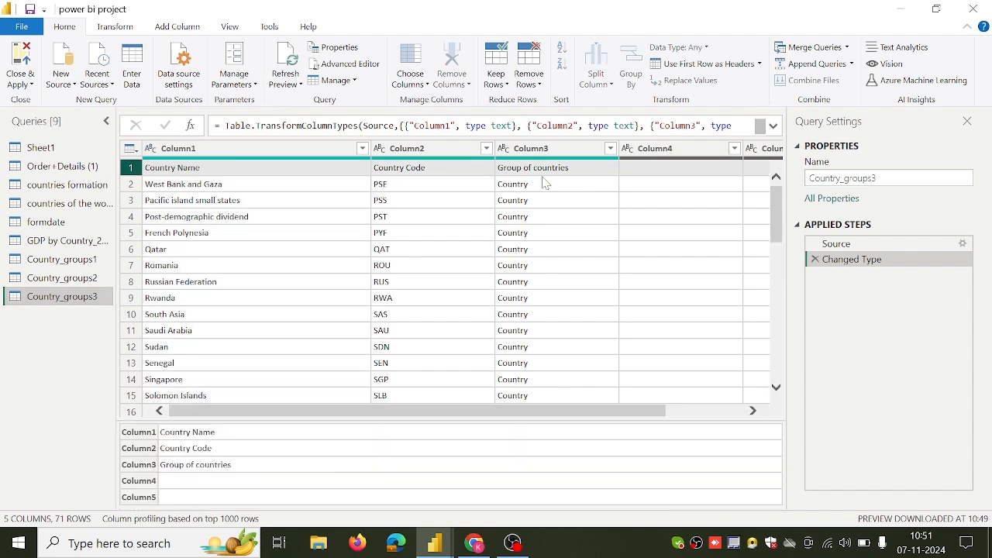
{"action": "left_click", "coordinate": [759, 63]}
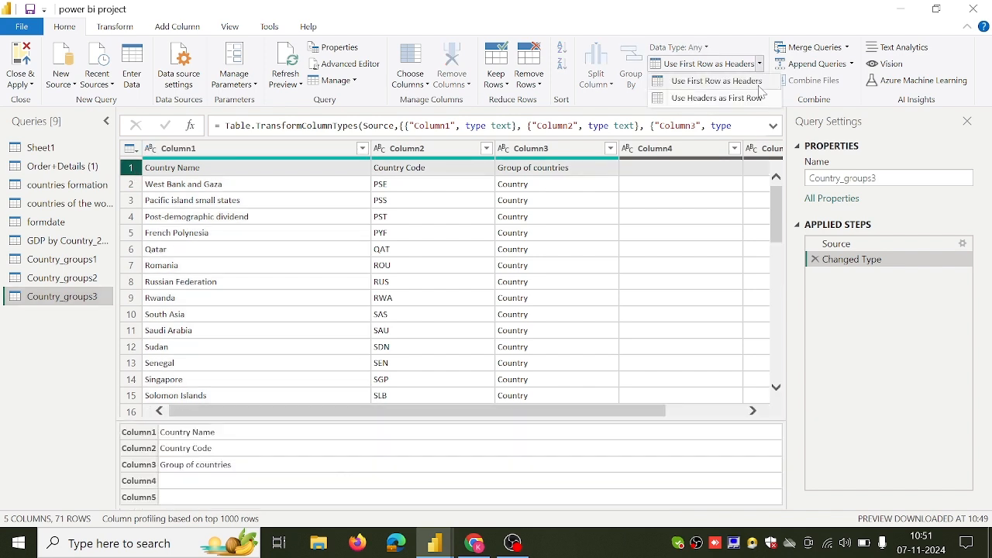
{"action": "left_click", "coordinate": [758, 82]}
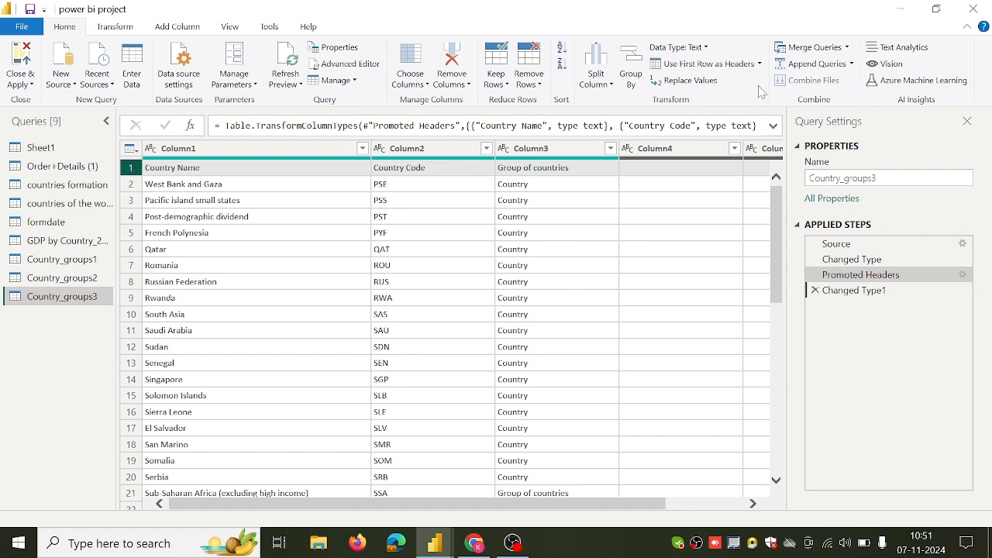
Append Country_groups2 and Country_groups3 to Country_groups1 using the three or more tables option, and check the combined rows.
{"action": "left_click", "coordinate": [62, 259]}
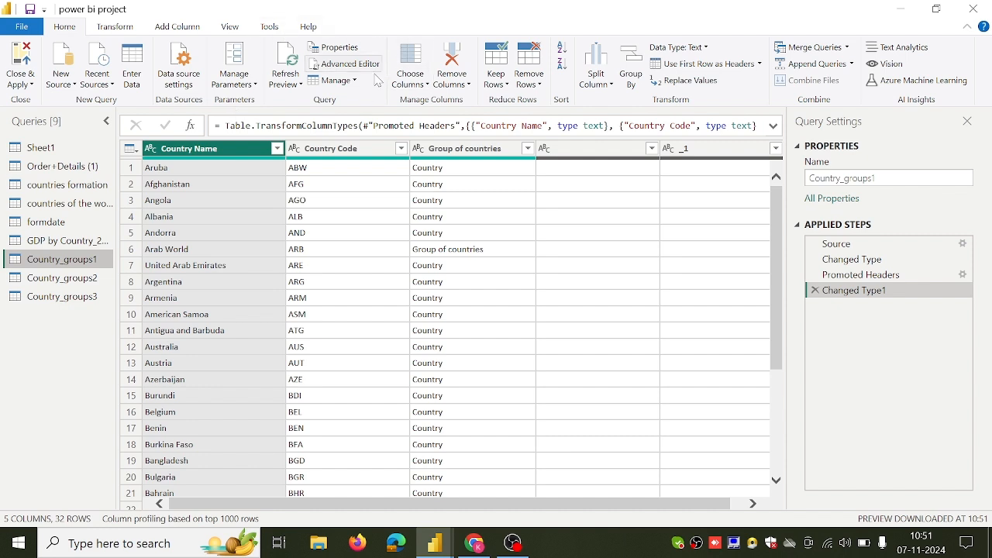
{"action": "left_click", "coordinate": [852, 64]}
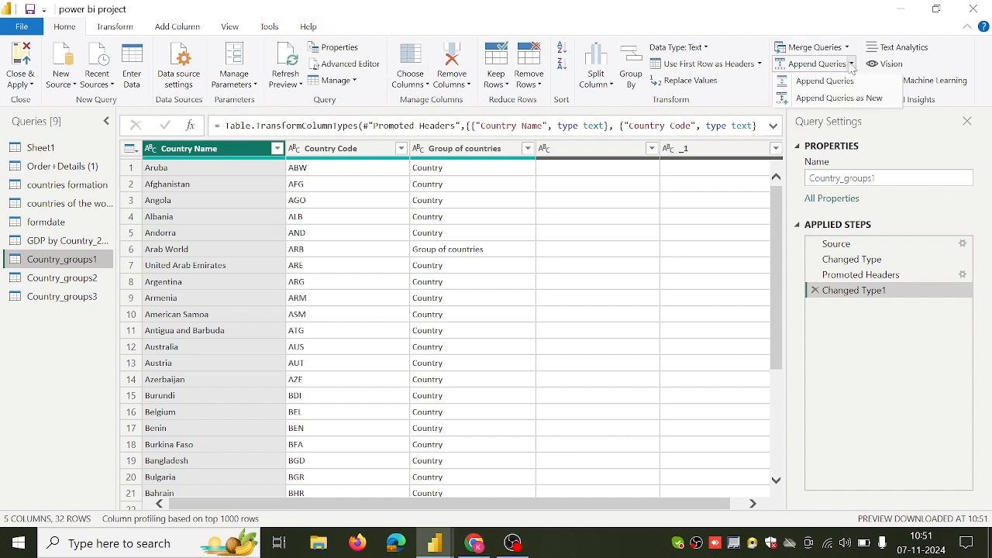
{"action": "left_click", "coordinate": [837, 99]}
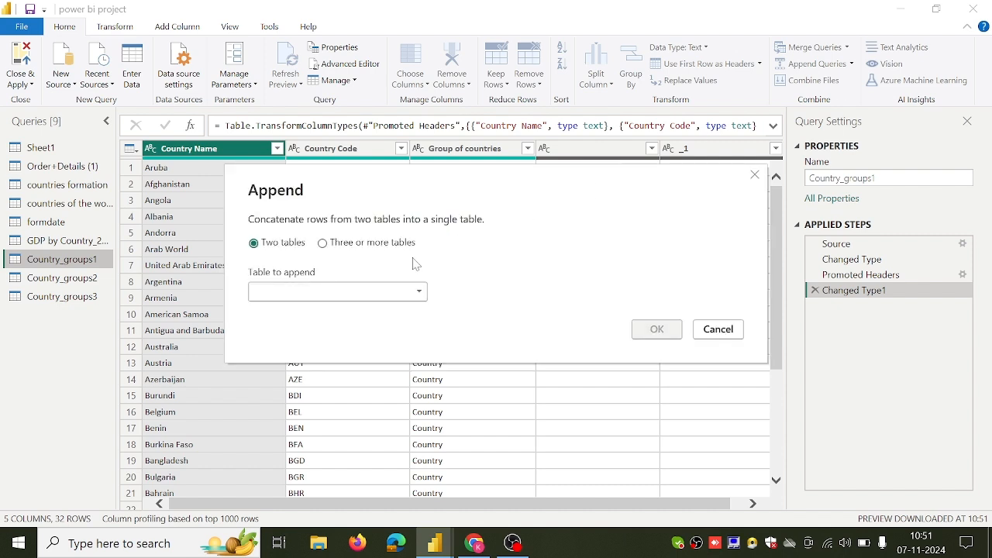
{"action": "left_click", "coordinate": [323, 244]}
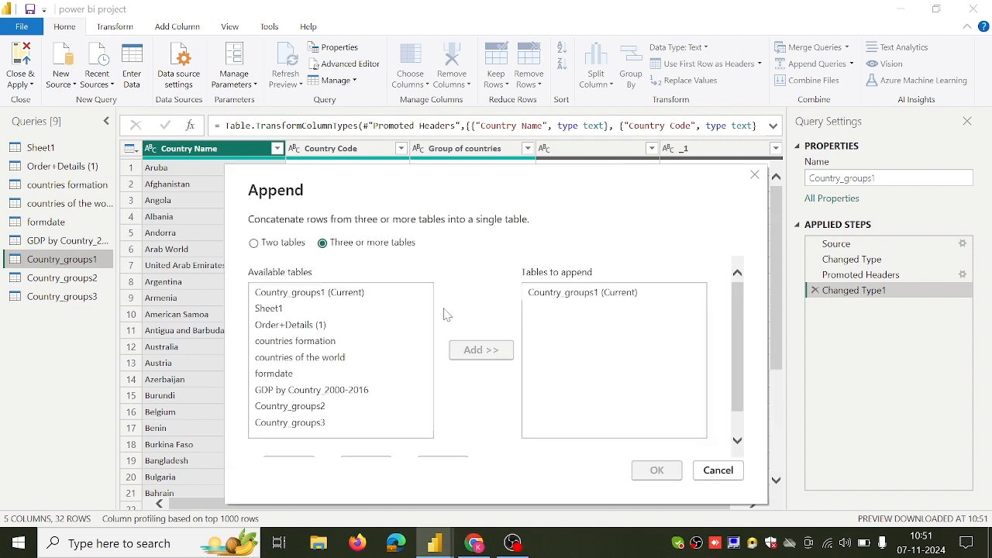
{"action": "left_click", "coordinate": [361, 406]}
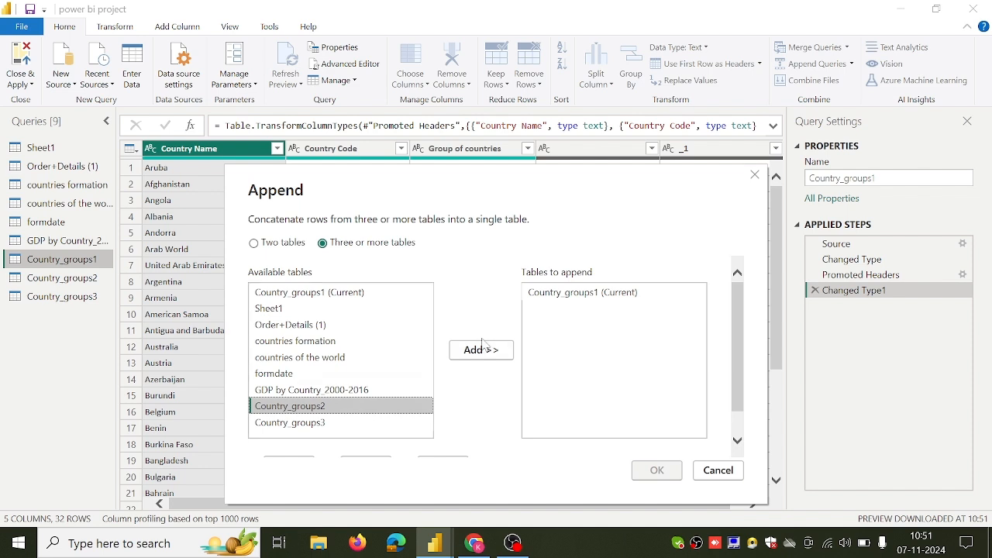
{"action": "left_click", "coordinate": [482, 349]}
{"action": "left_click", "coordinate": [379, 424]}
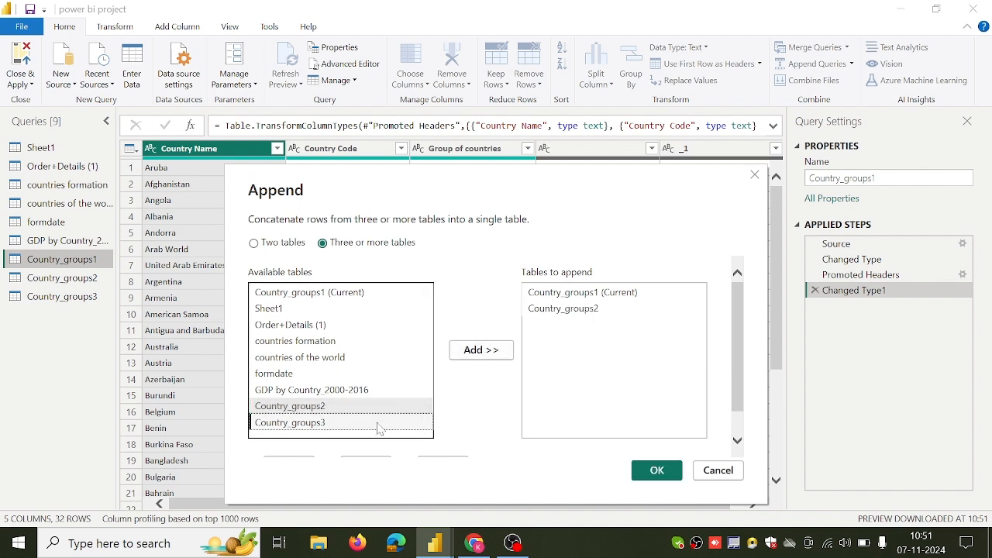
{"action": "left_click", "coordinate": [499, 356]}
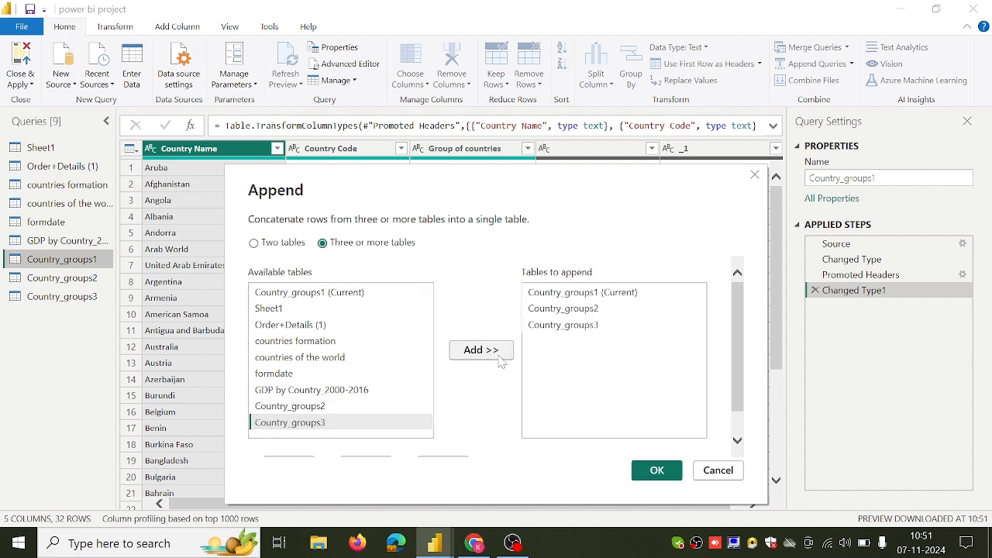
{"action": "left_click", "coordinate": [643, 468]}
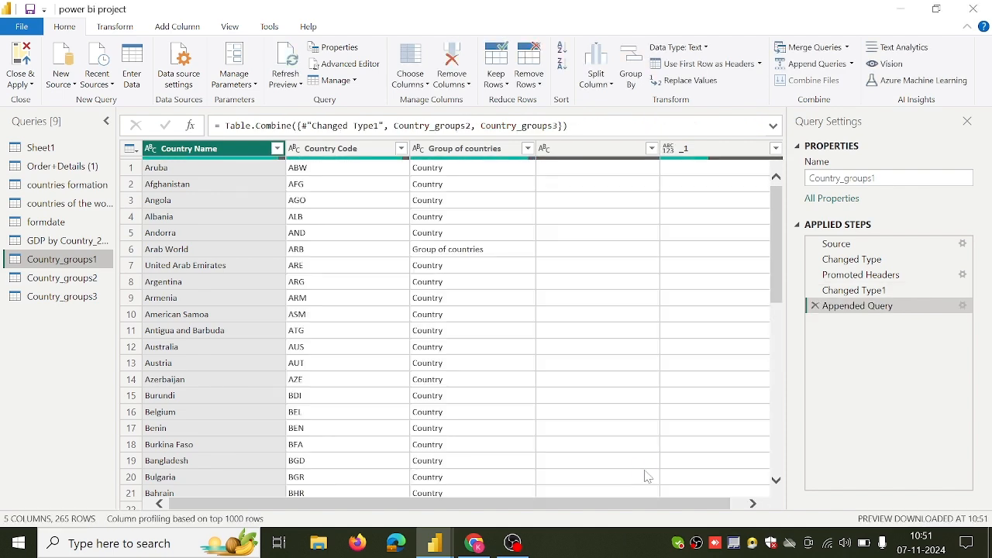
{"action": "left_click_drag", "start_coordinate": [778, 293], "coordinate": [777, 202]}
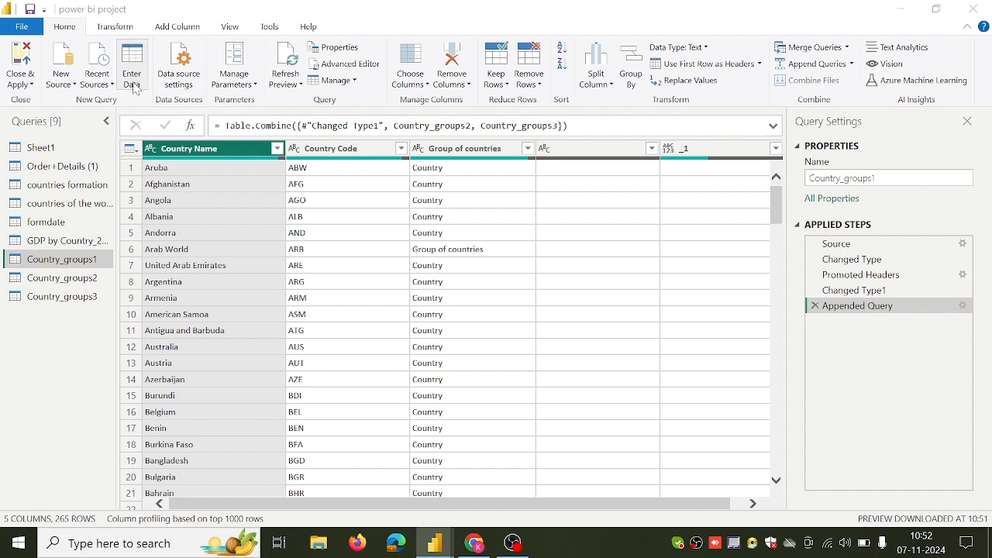
Start a manually entered table with three columns named name, roll no and marks.
{"action": "left_click", "coordinate": [133, 78]}
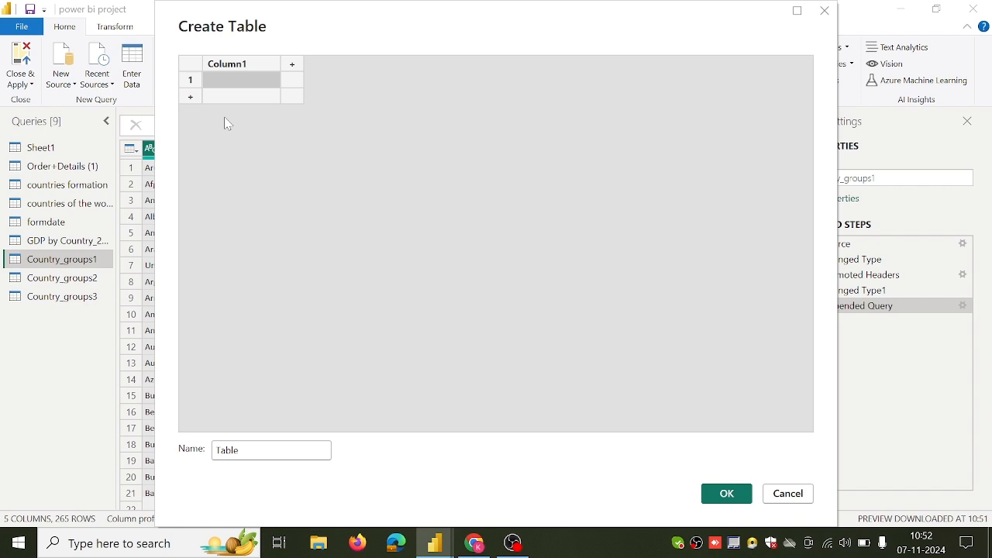
{"action": "double_click", "coordinate": [249, 66]}
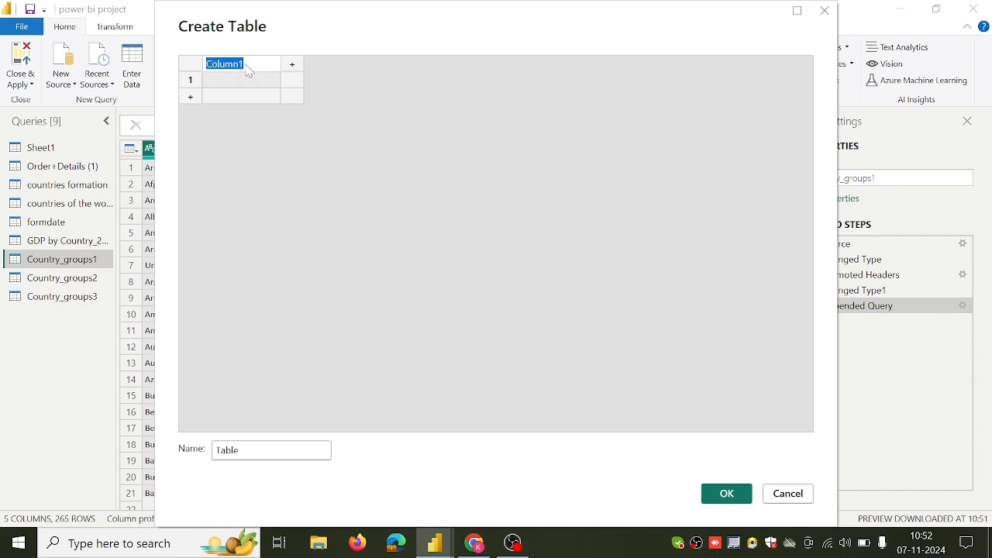
{"action": "key", "text": "BackSpace"}
{"action": "type", "text": "name"}
{"action": "left_click", "coordinate": [291, 67]}
{"action": "double_click", "coordinate": [313, 67]}
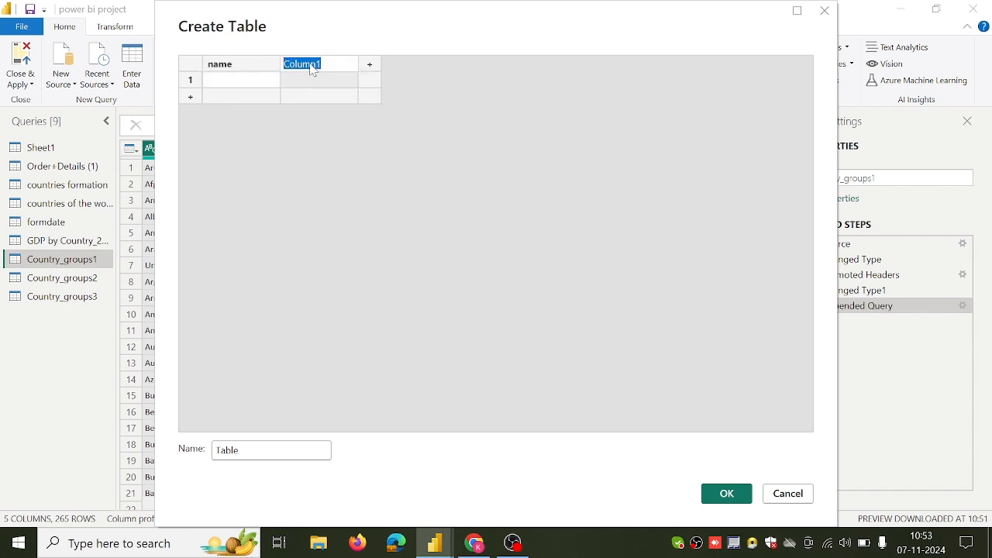
{"action": "key", "text": "BackSpace"}
{"action": "type", "text": "roll no"}
{"action": "left_click", "coordinate": [369, 66]}
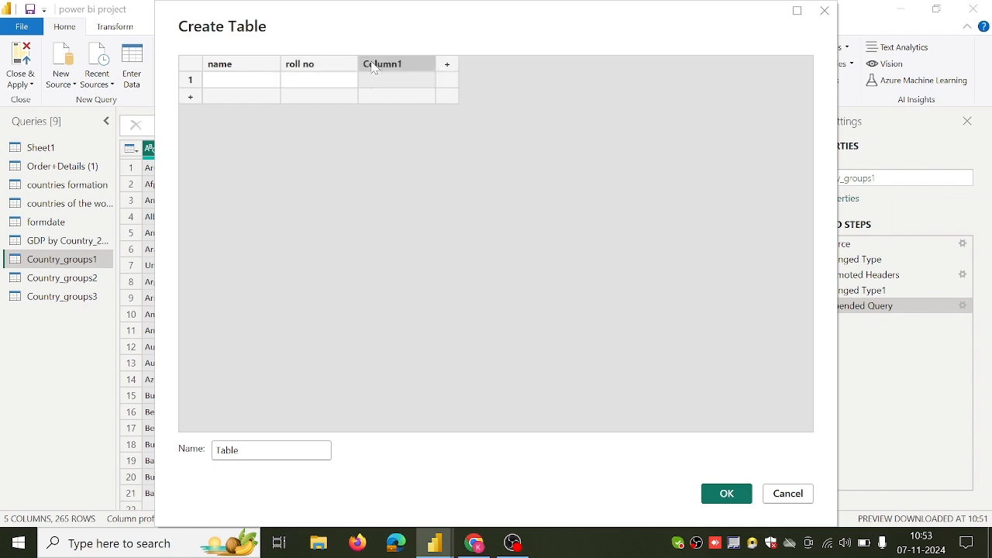
{"action": "double_click", "coordinate": [394, 66]}
{"action": "key", "text": "BackSpace"}
Fill the first row with the student's first name, roll no 1 and marks 90, and add an empty second row.
{"action": "left_click", "coordinate": [260, 85]}
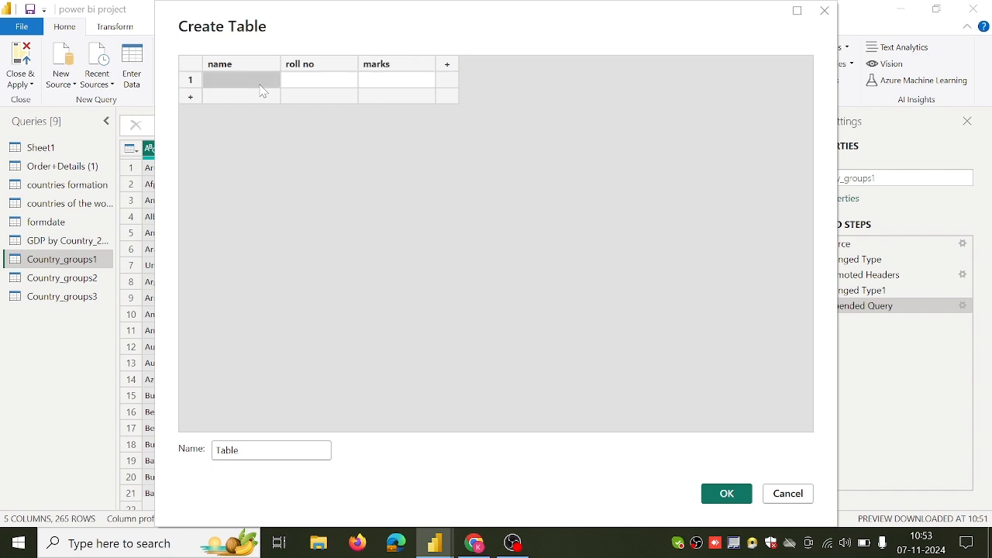
{"action": "type", "text": "john"}
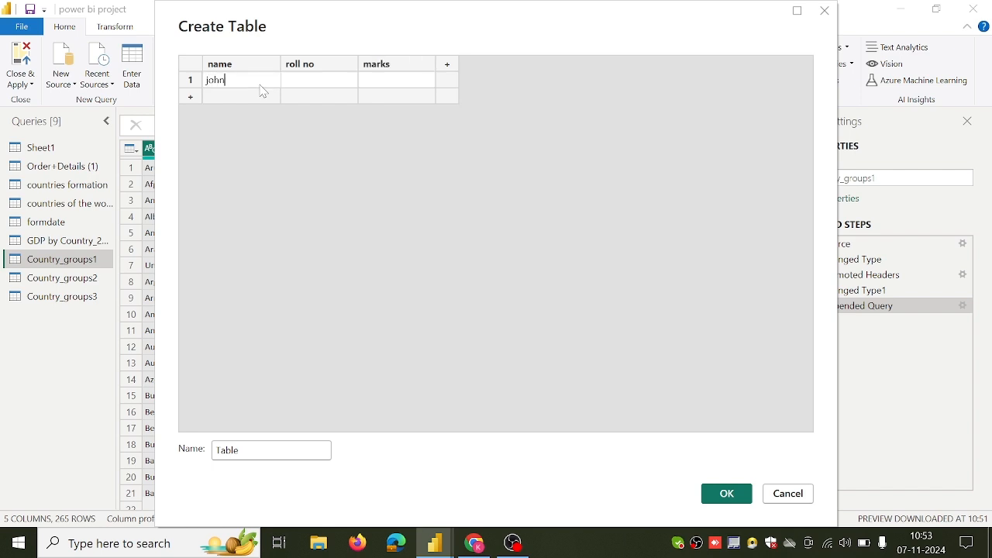
{"action": "left_click", "coordinate": [296, 85]}
{"action": "type", "text": "1"}
{"action": "left_click", "coordinate": [405, 84]}
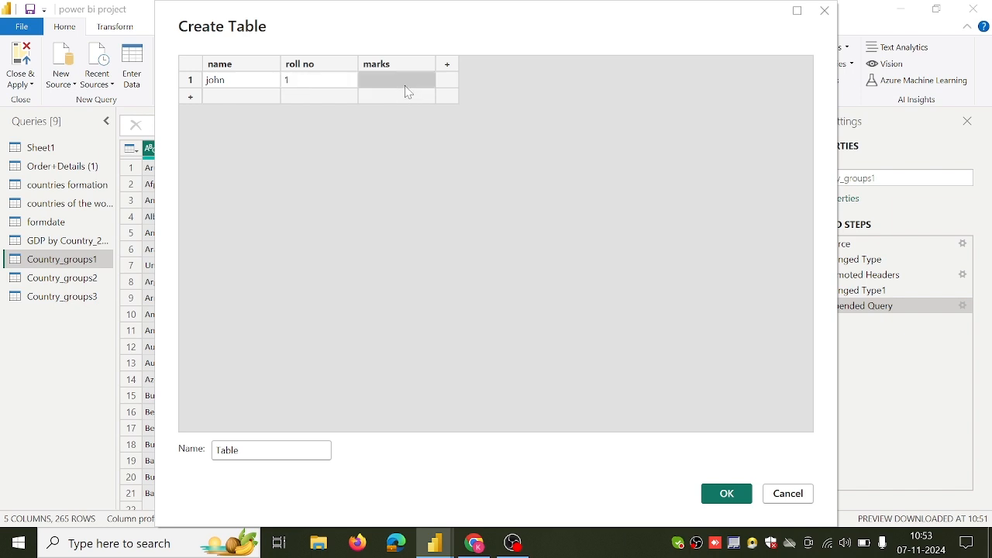
{"action": "type", "text": "90"}
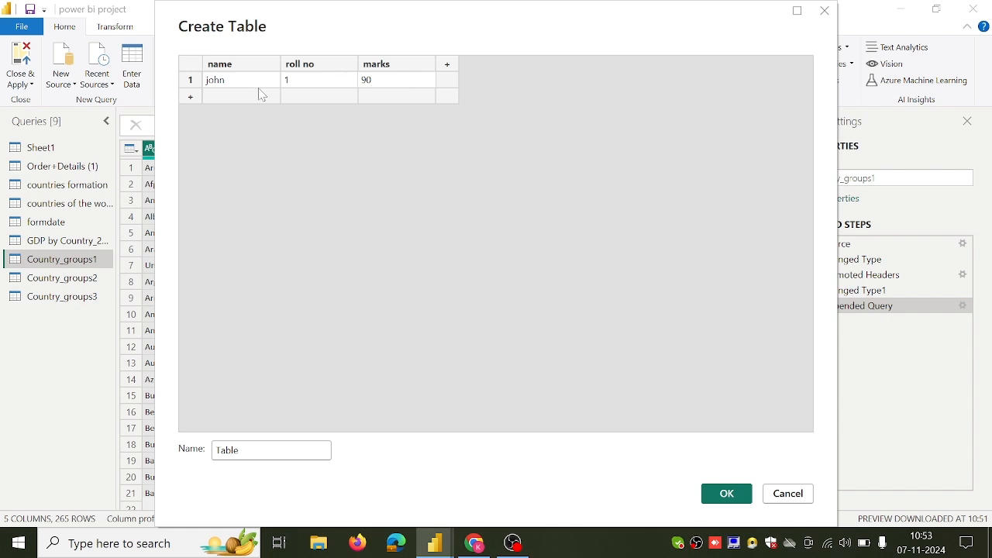
{"action": "left_click", "coordinate": [197, 98]}
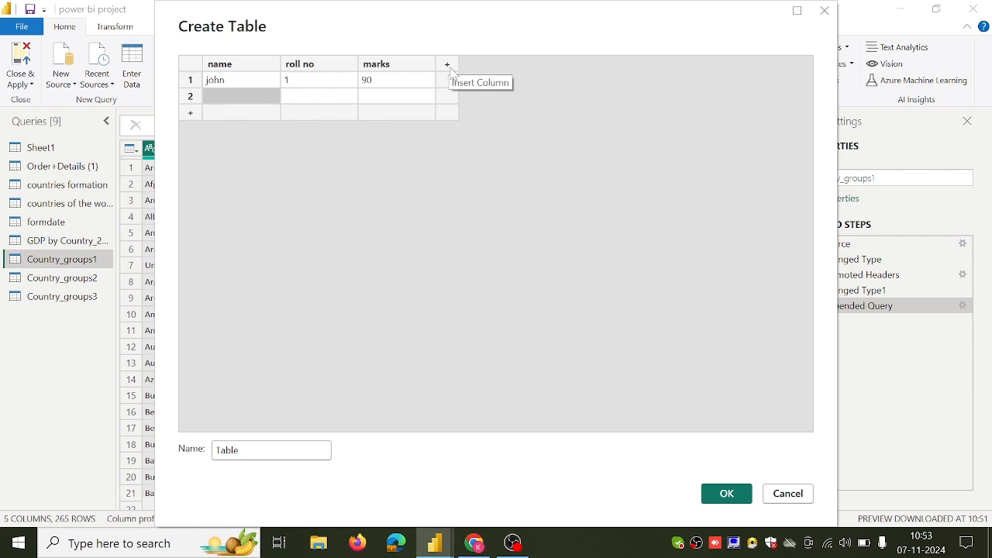
Name the table Student, create it as a new query, and look over its whole-table commands.
{"action": "left_click", "coordinate": [238, 450]}
{"action": "key", "text": "BackSpace"}
{"action": "key", "text": "BackSpace"}
{"action": "key", "text": "BackSpace"}
{"action": "key", "text": "BackSpace"}
{"action": "key", "text": "BackSpace"}
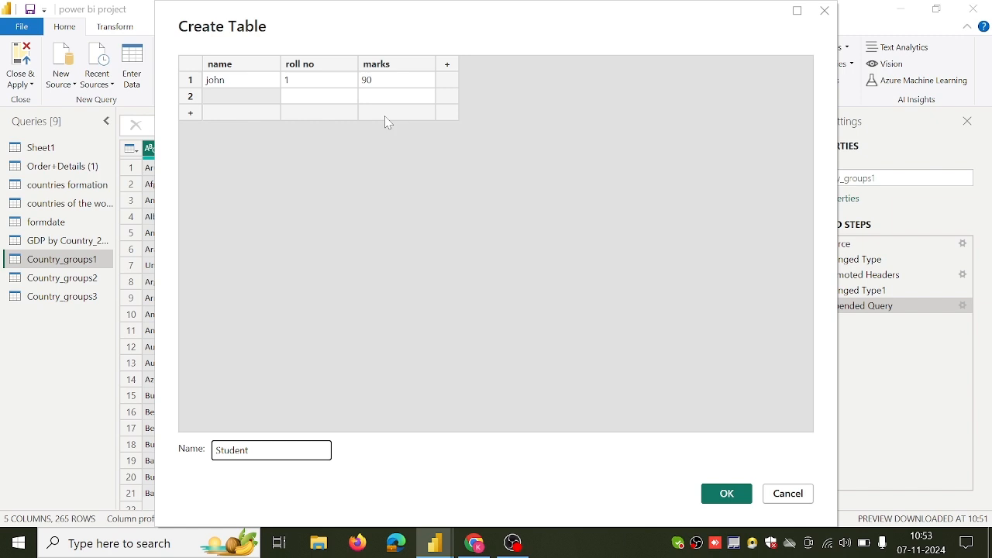
{"action": "left_click", "coordinate": [726, 495]}
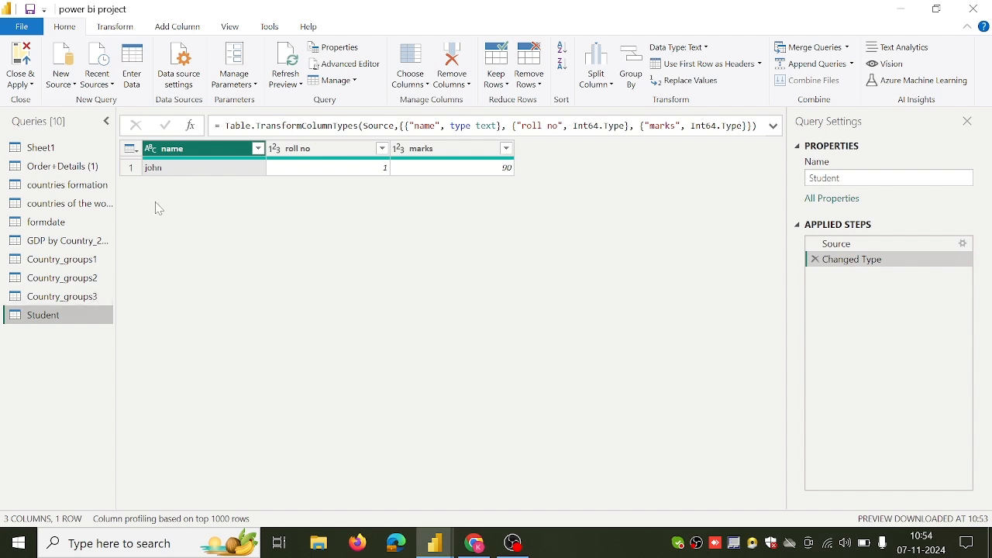
{"action": "left_click", "coordinate": [136, 159]}
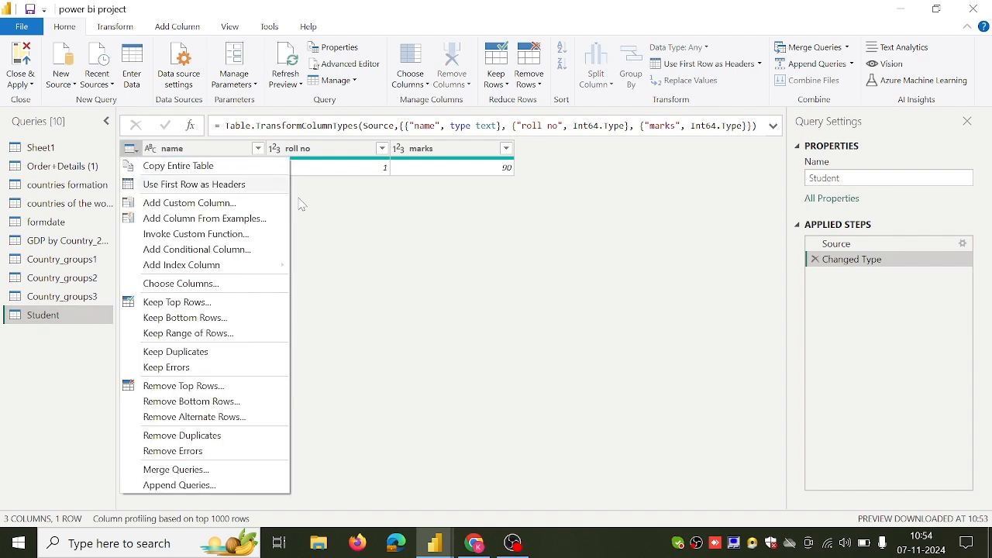
{"action": "left_click", "coordinate": [333, 236]}
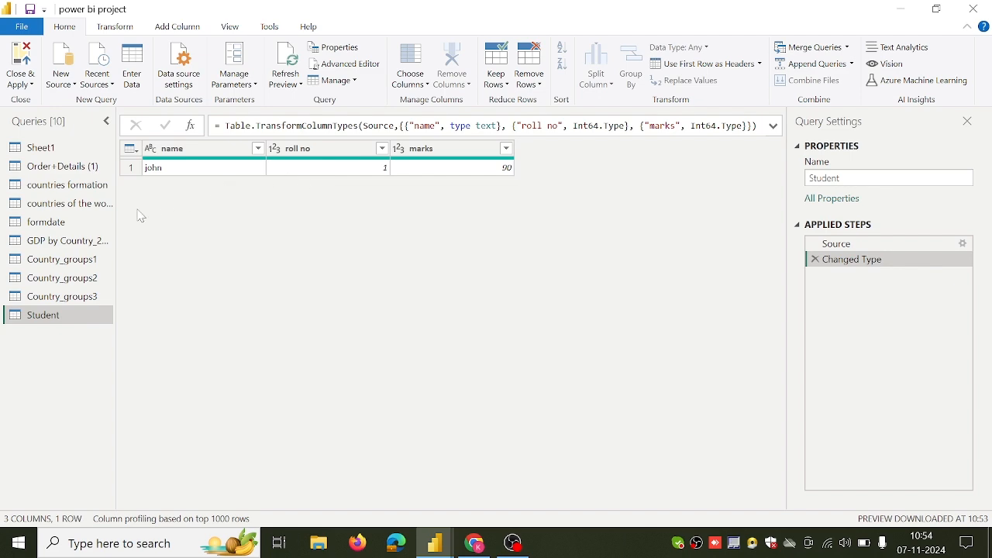
Add an index column starting from 1 to the Sheet1 query and check its numbering.
{"action": "left_click", "coordinate": [45, 148]}
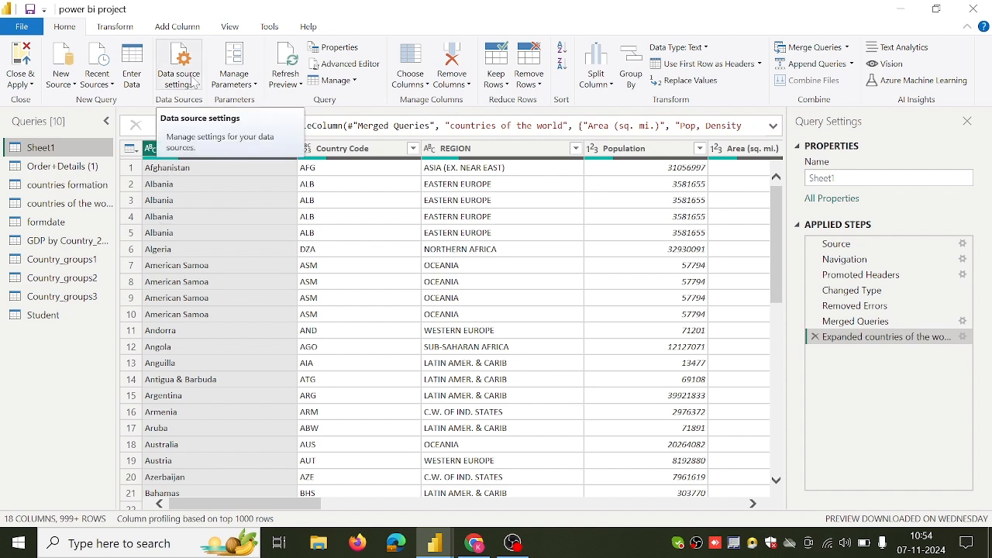
{"action": "left_click", "coordinate": [178, 30]}
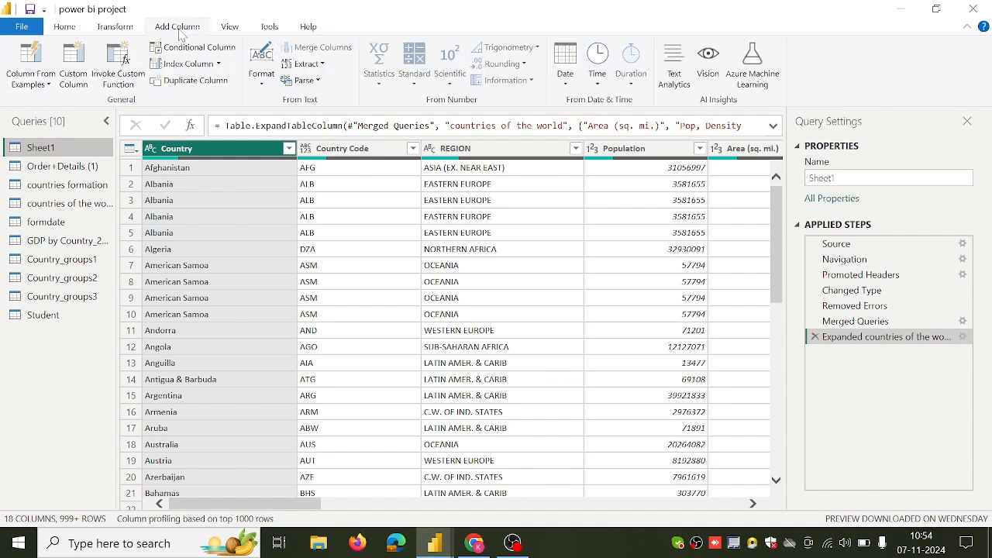
{"action": "left_click", "coordinate": [219, 64]}
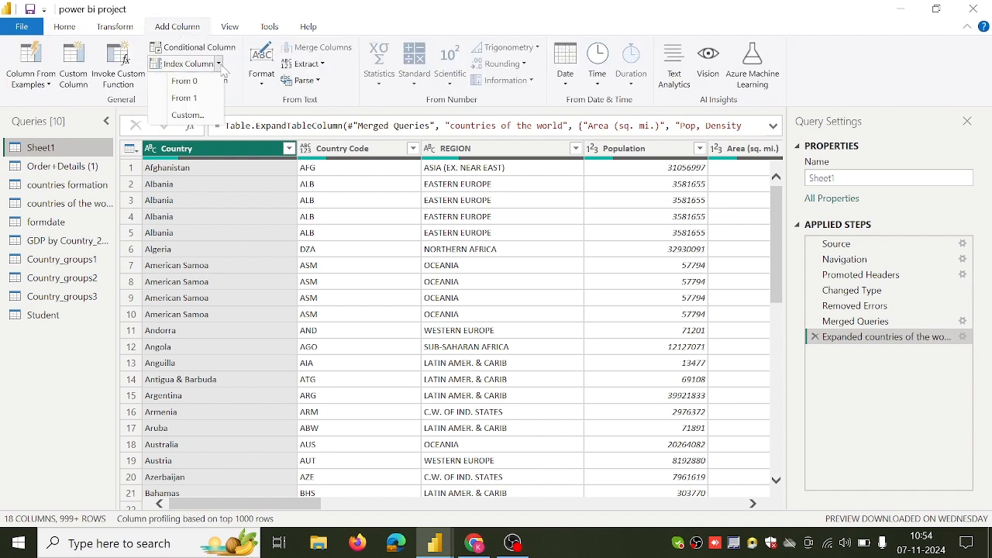
{"action": "left_click", "coordinate": [194, 101]}
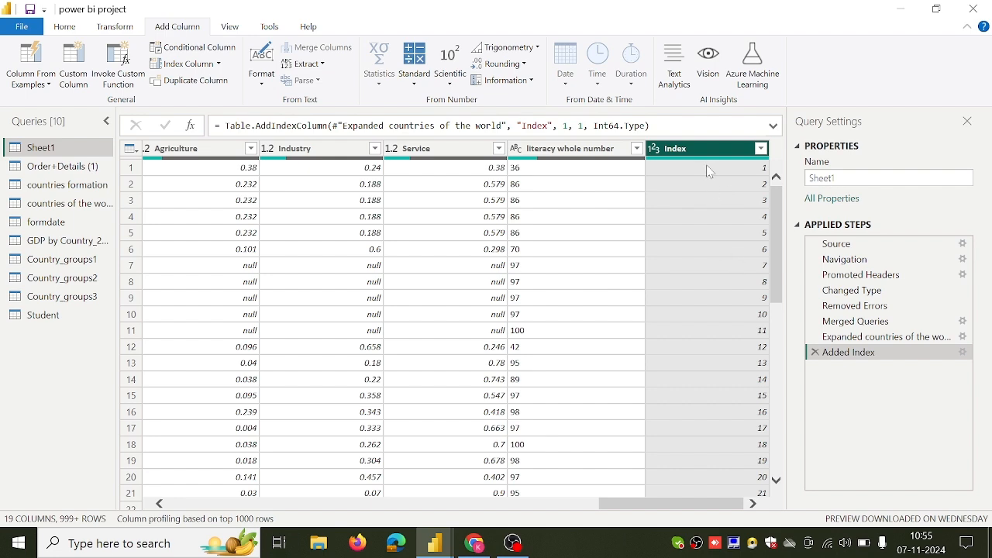
{"action": "scroll", "coordinate": [736, 357], "scroll_direction": "down", "scroll_amount": 8}
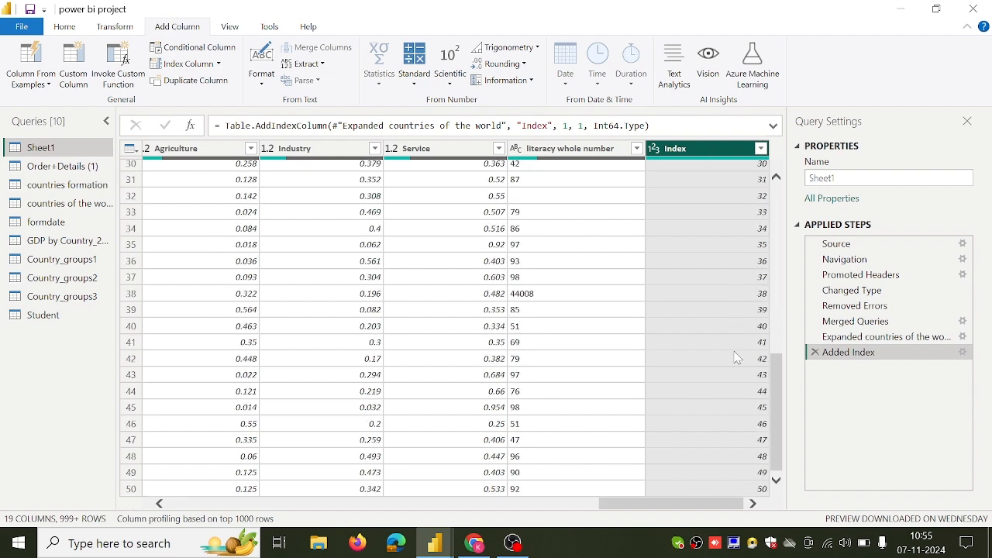
{"action": "scroll", "coordinate": [736, 358], "scroll_direction": "up", "scroll_amount": 8}
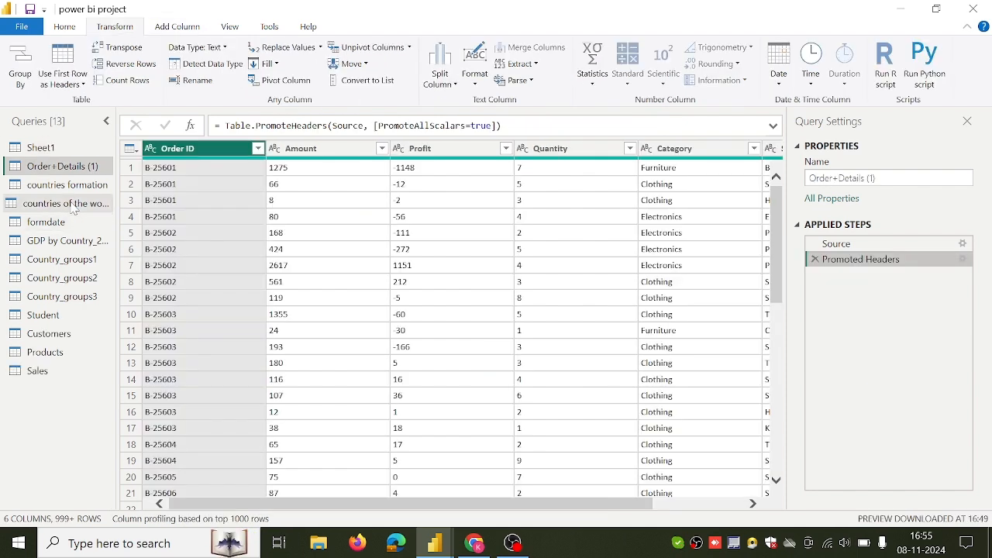
Replace the Sorted Rows step of the countries of the world query with a Country sort, first descending and finally ascending.
{"action": "left_click", "coordinate": [69, 203]}
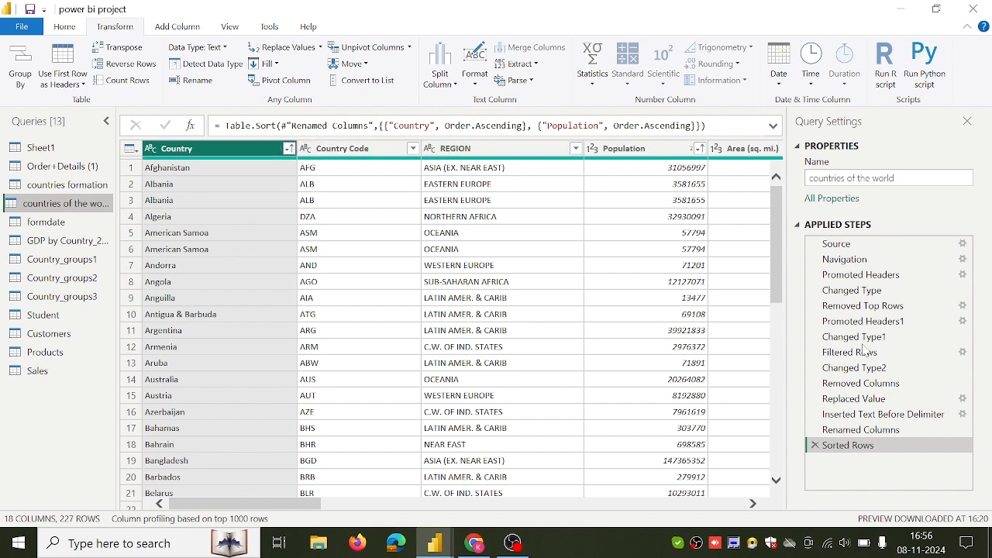
{"action": "left_click", "coordinate": [815, 445]}
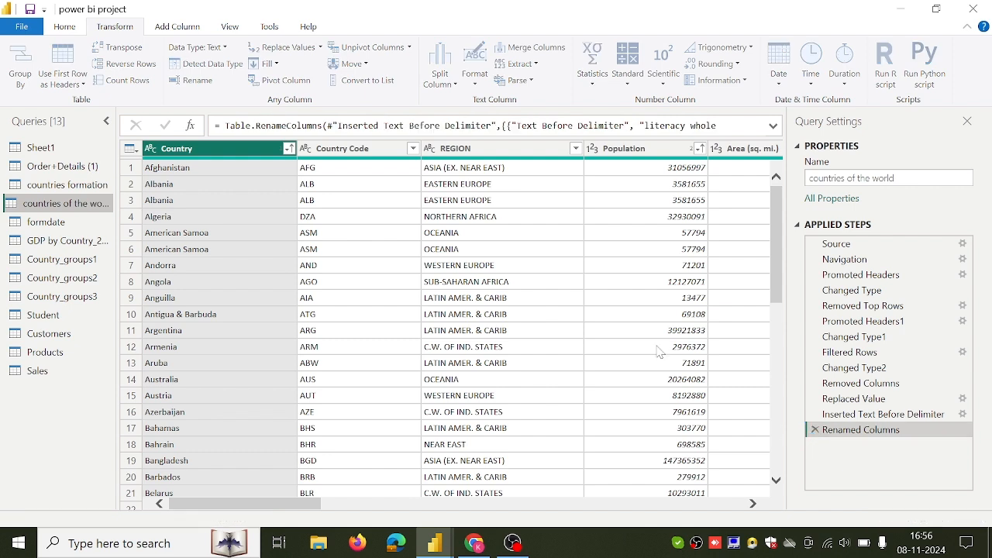
{"action": "left_click", "coordinate": [288, 148]}
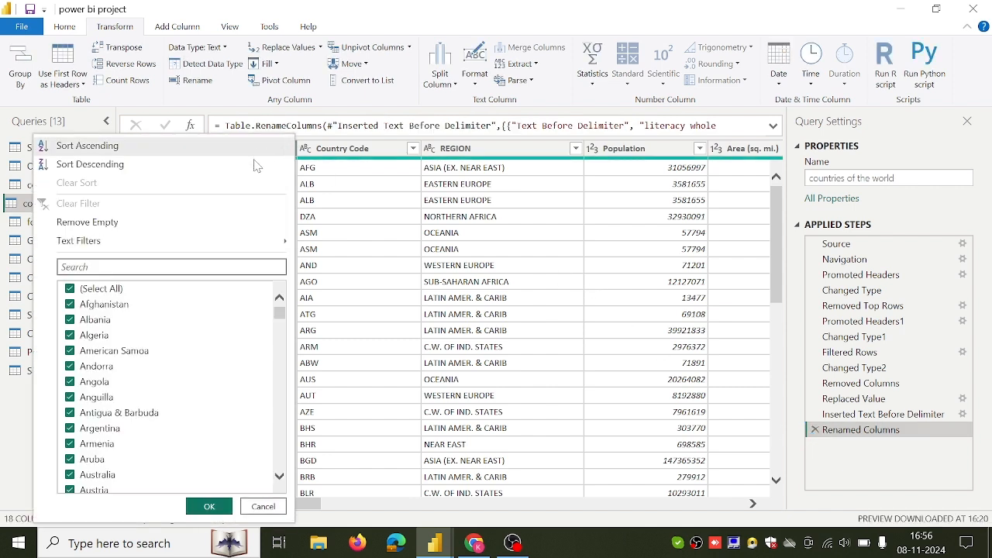
{"action": "left_click", "coordinate": [254, 164]}
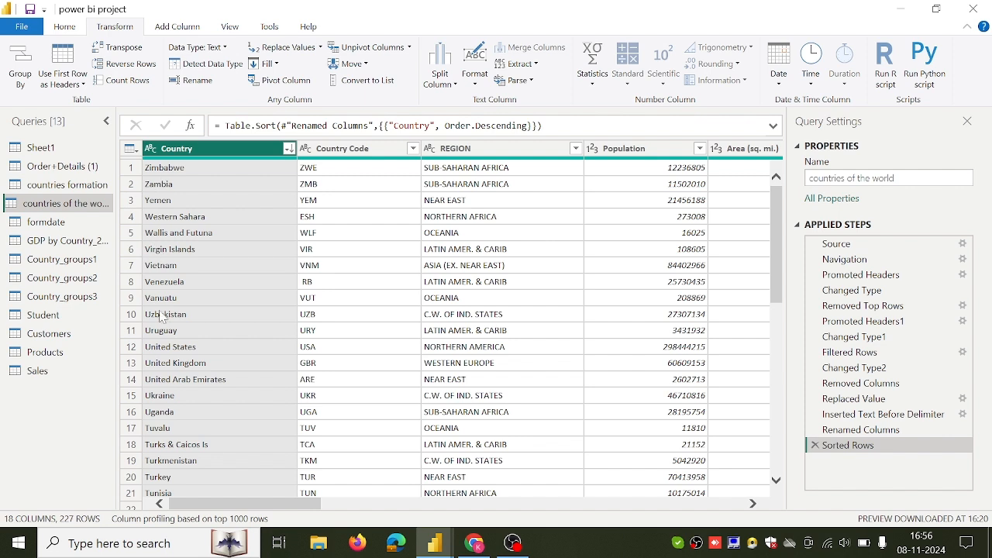
{"action": "left_click", "coordinate": [289, 149]}
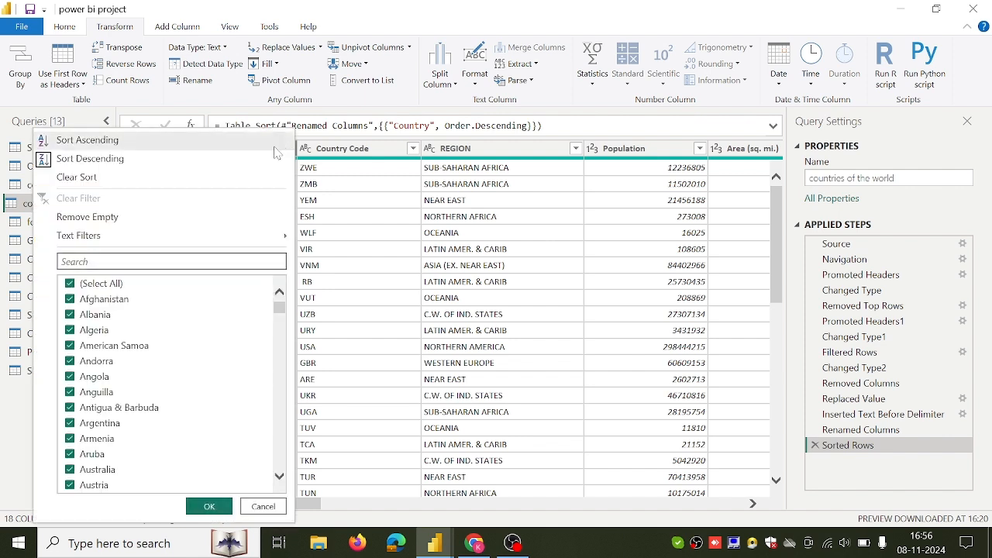
{"action": "left_click", "coordinate": [220, 144]}
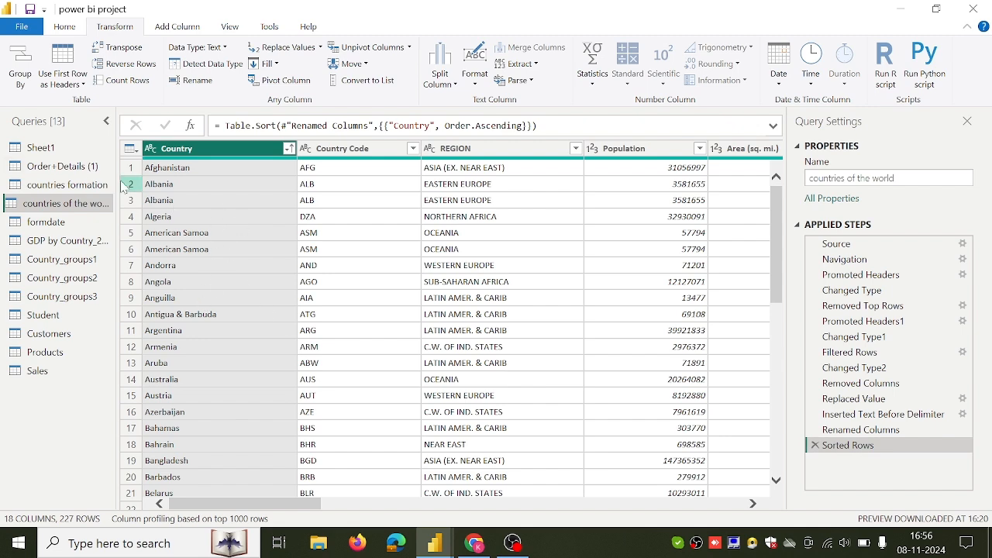
Start grouping the Order+Details (1) query by Category and name the new aggregate column Sum of amount.
{"action": "left_click", "coordinate": [87, 169]}
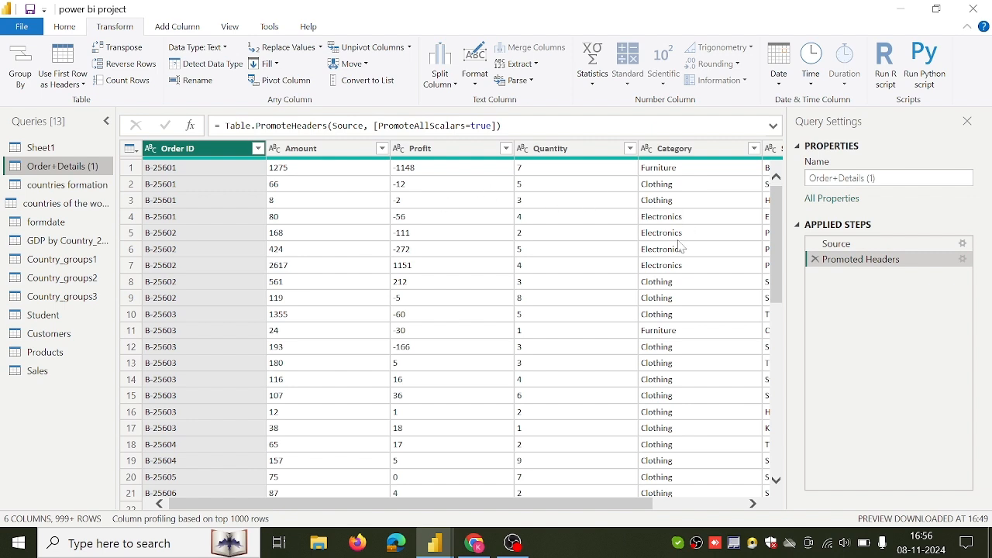
{"action": "left_click", "coordinate": [692, 156]}
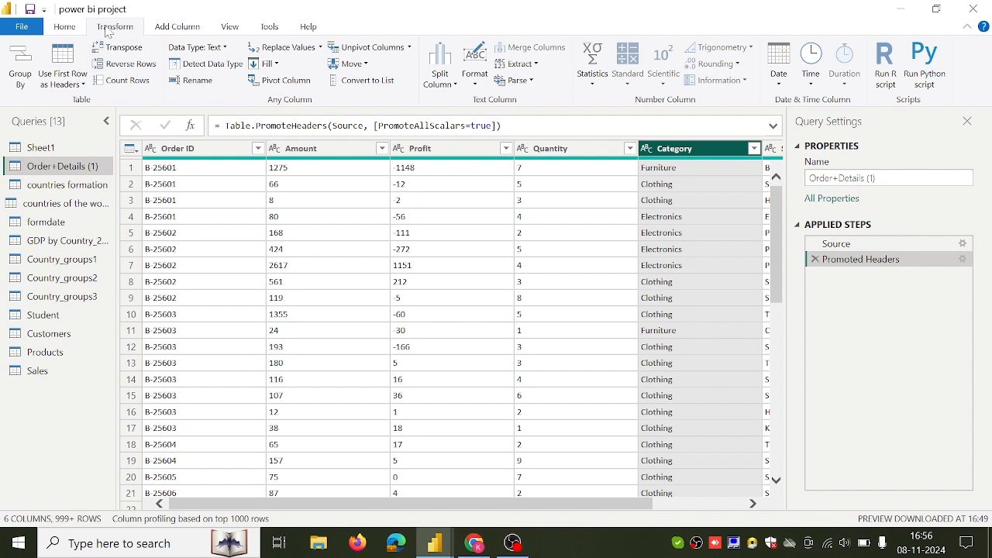
{"action": "left_click", "coordinate": [13, 57]}
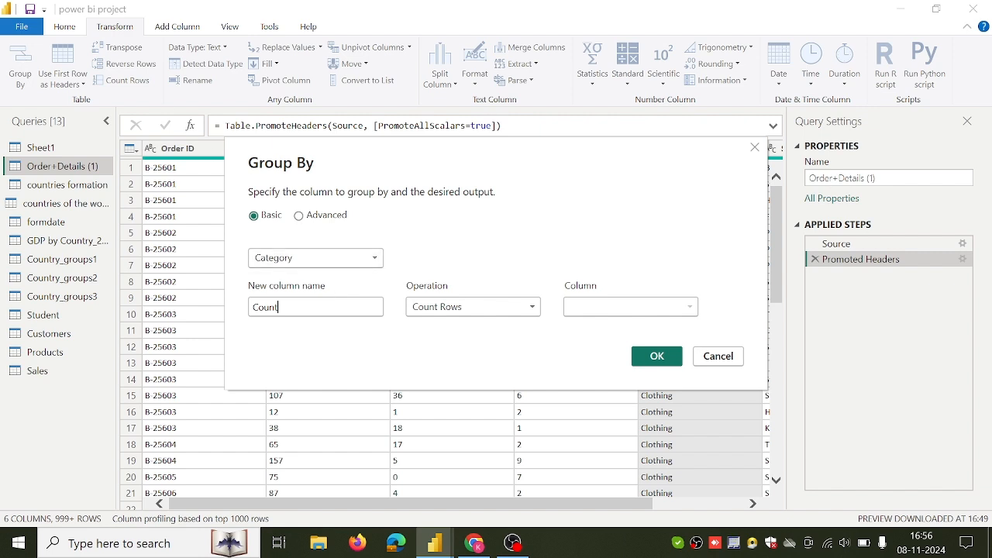
{"action": "key", "text": "BackSpace"}
{"action": "key", "text": "BackSpace"}
{"action": "key", "text": "BackSpace"}
{"action": "key", "text": "BackSpace"}
{"action": "key", "text": "BackSpace"}
{"action": "key", "text": "BackSpace"}
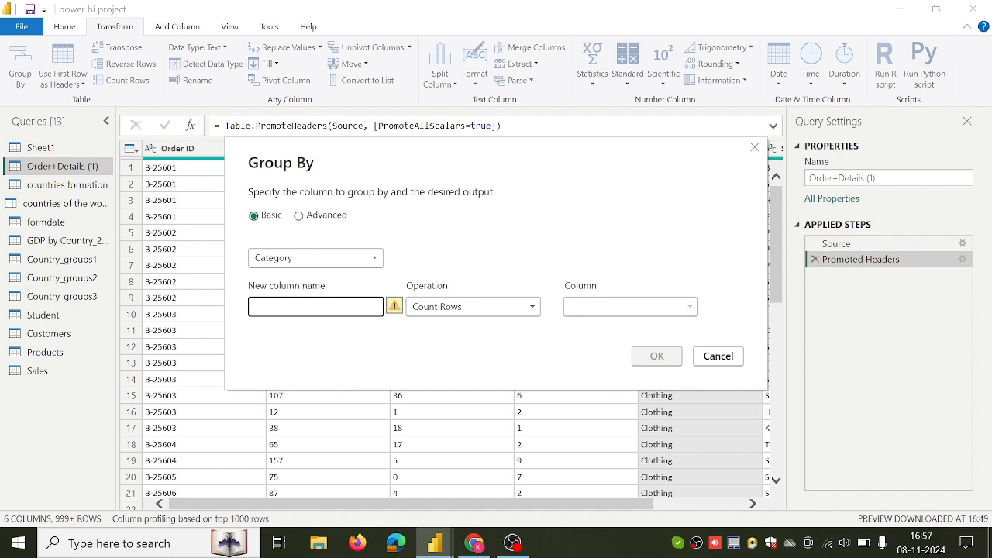
{"action": "type", "text": "S"}
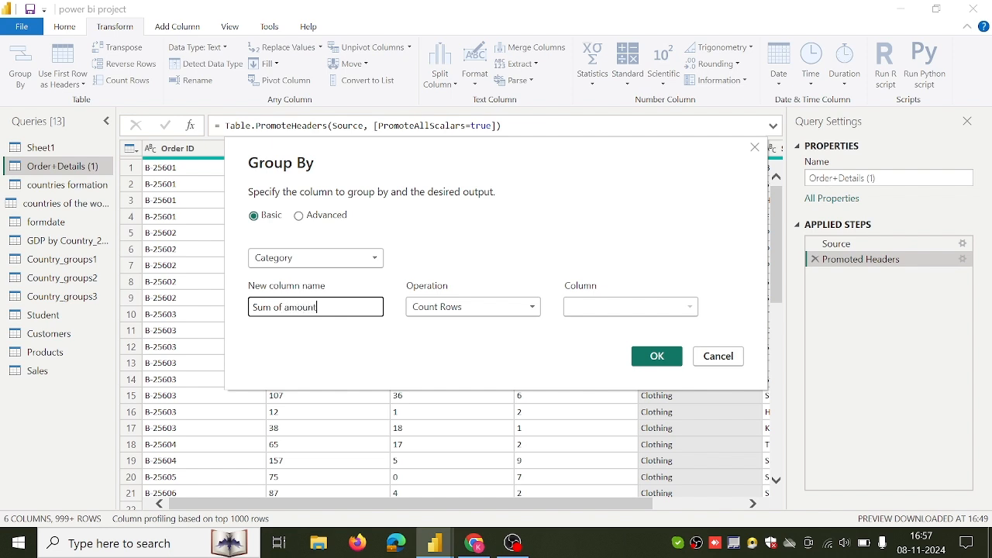
{"action": "type", "text": "um of amount"}
Set the grouping operation to Sum on the Amount column and apply the grouping.
{"action": "left_click", "coordinate": [438, 307]}
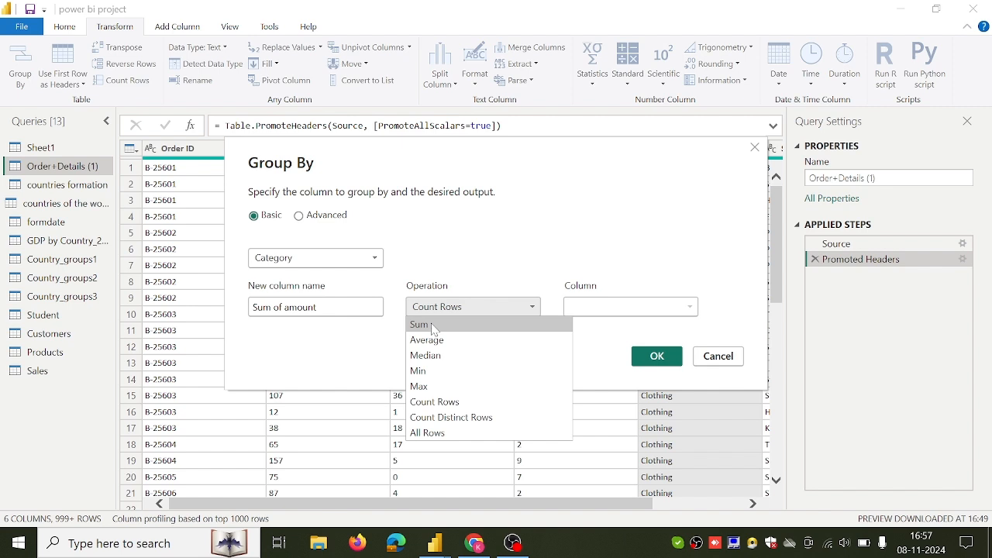
{"action": "left_click", "coordinate": [433, 326]}
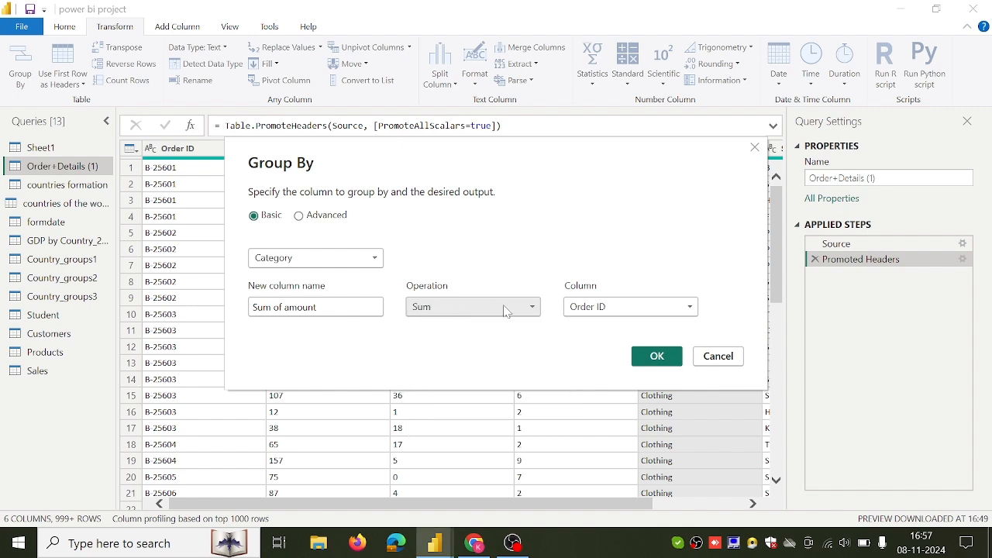
{"action": "left_click", "coordinate": [577, 310]}
{"action": "left_click", "coordinate": [581, 340]}
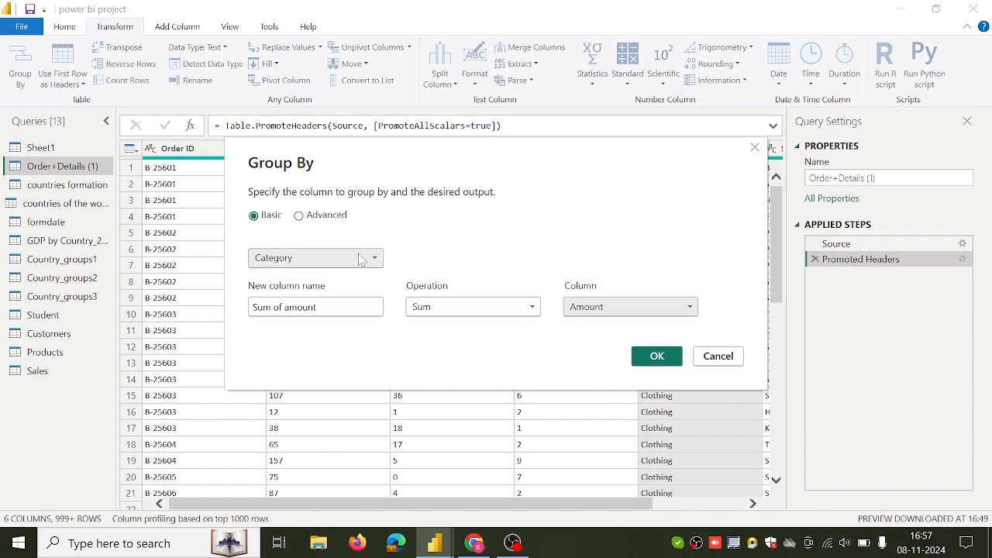
{"action": "left_click", "coordinate": [650, 355]}
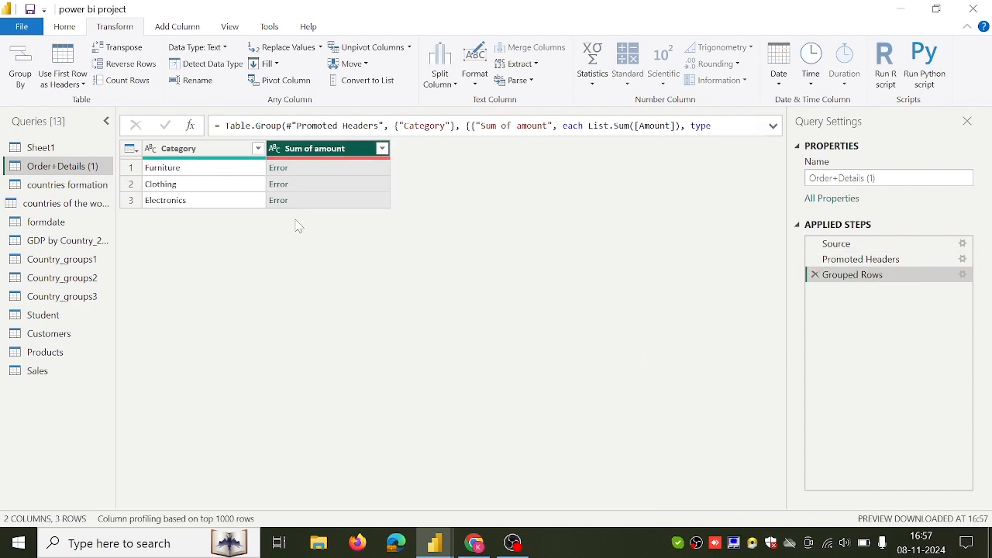
Inspect the Furniture group's error, insert a Whole Number type change for Amount after Promoted Headers, and recheck the grouped result.
{"action": "left_click", "coordinate": [278, 169]}
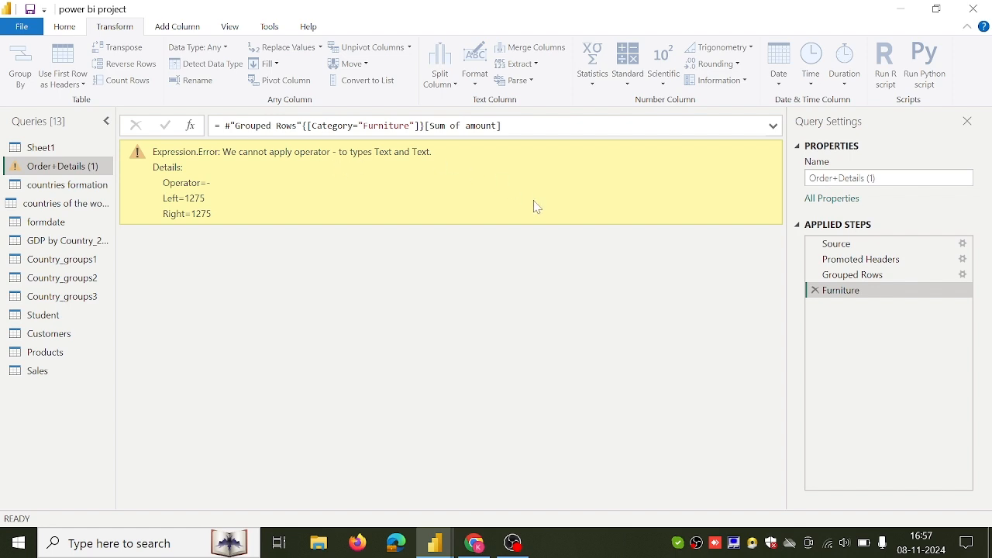
{"action": "left_click", "coordinate": [836, 263]}
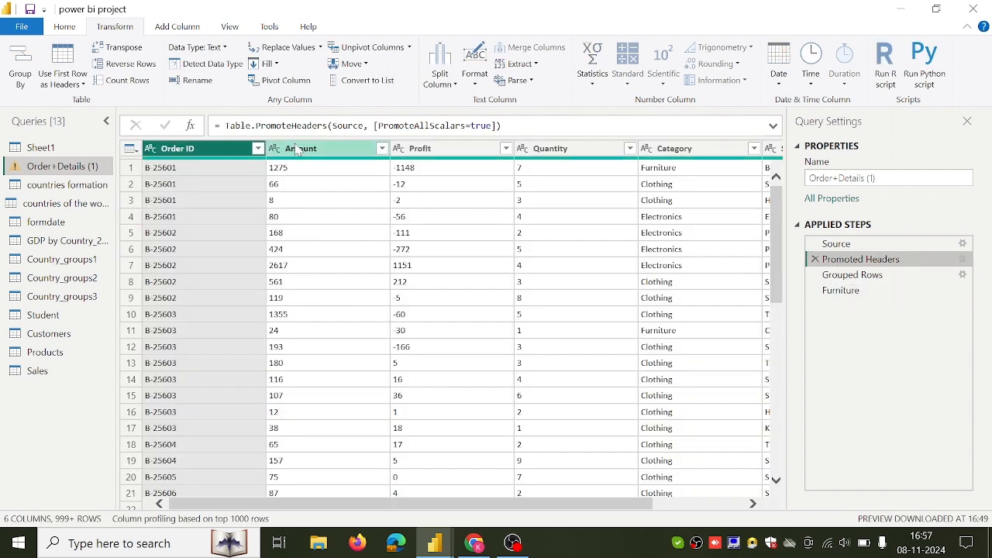
{"action": "left_click", "coordinate": [275, 149]}
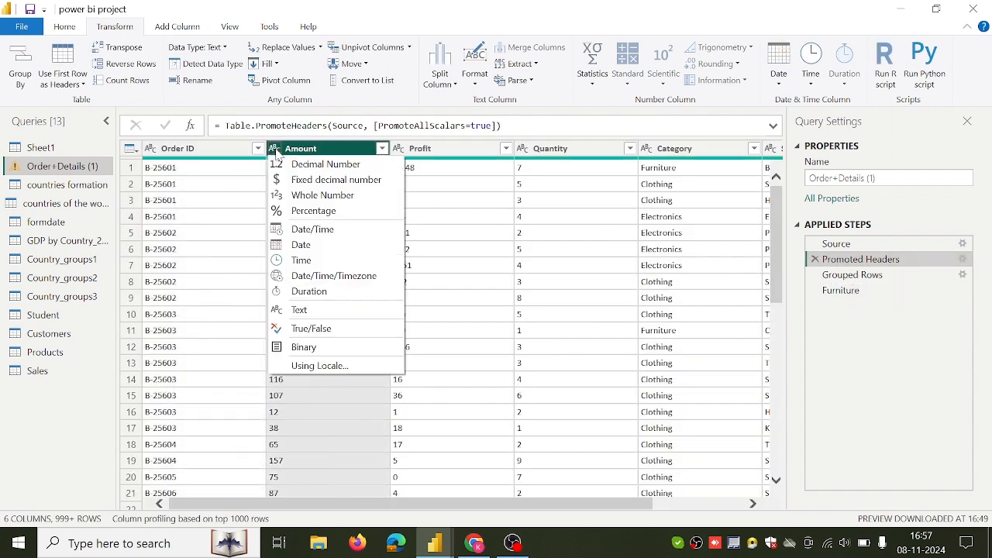
{"action": "left_click", "coordinate": [319, 198]}
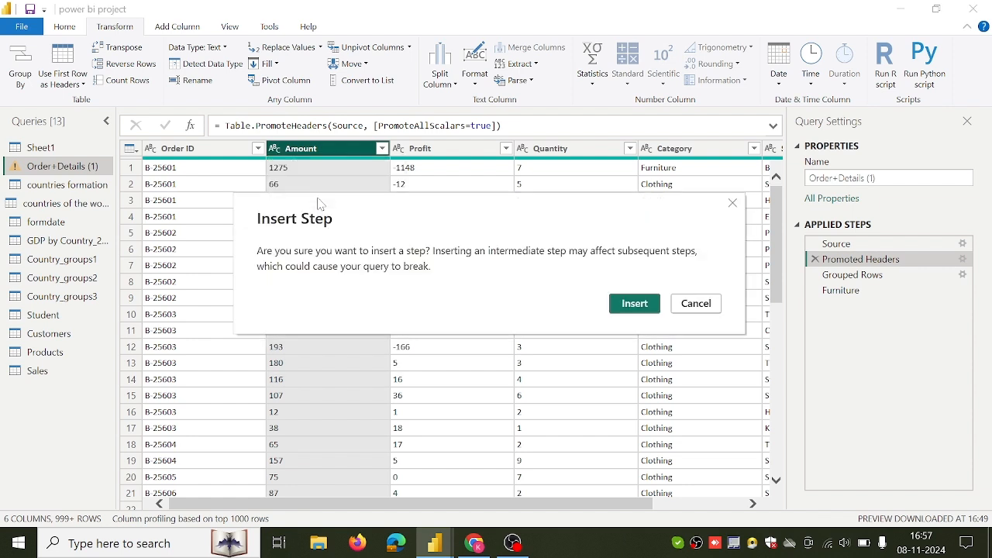
{"action": "left_click", "coordinate": [634, 304]}
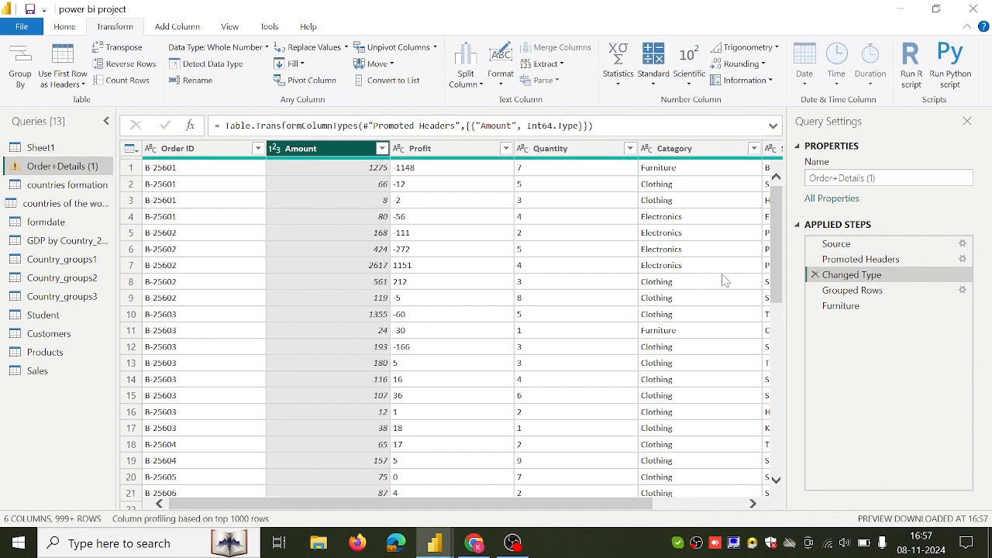
{"action": "left_click", "coordinate": [845, 310]}
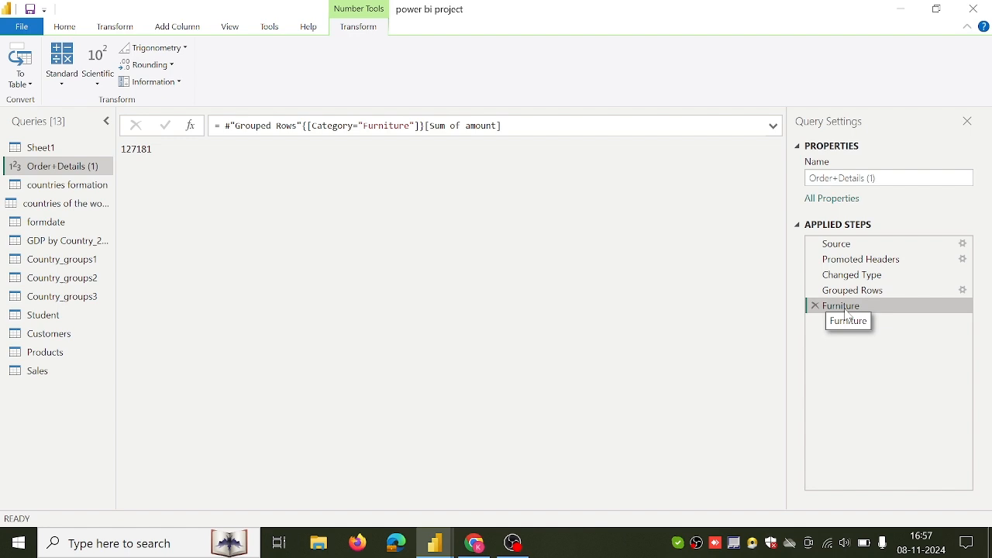
{"action": "left_click", "coordinate": [853, 293]}
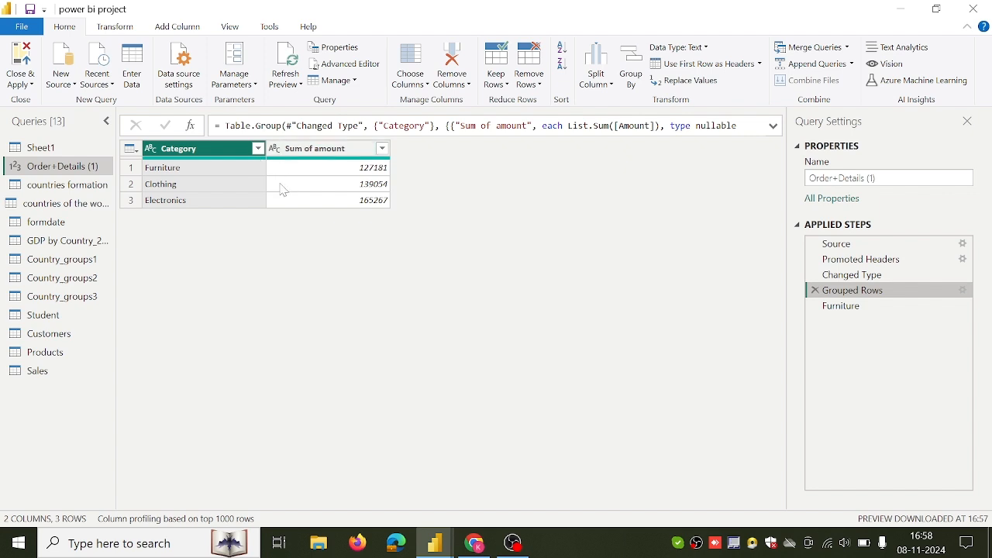
Format the Country column of the countries of the world query as lowercase, uppercase, and finally Capitalize Each Word.
{"action": "left_click", "coordinate": [128, 29]}
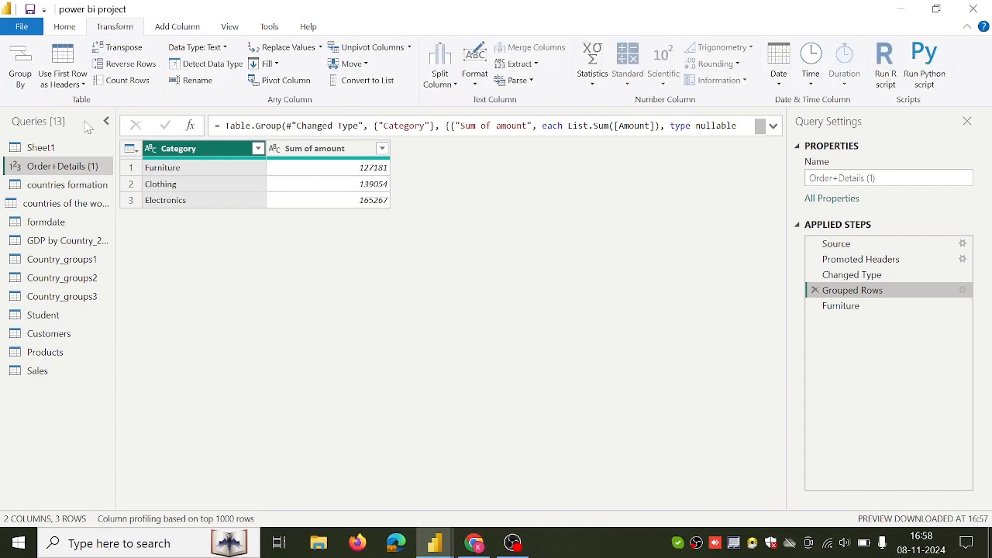
{"action": "left_click", "coordinate": [70, 203]}
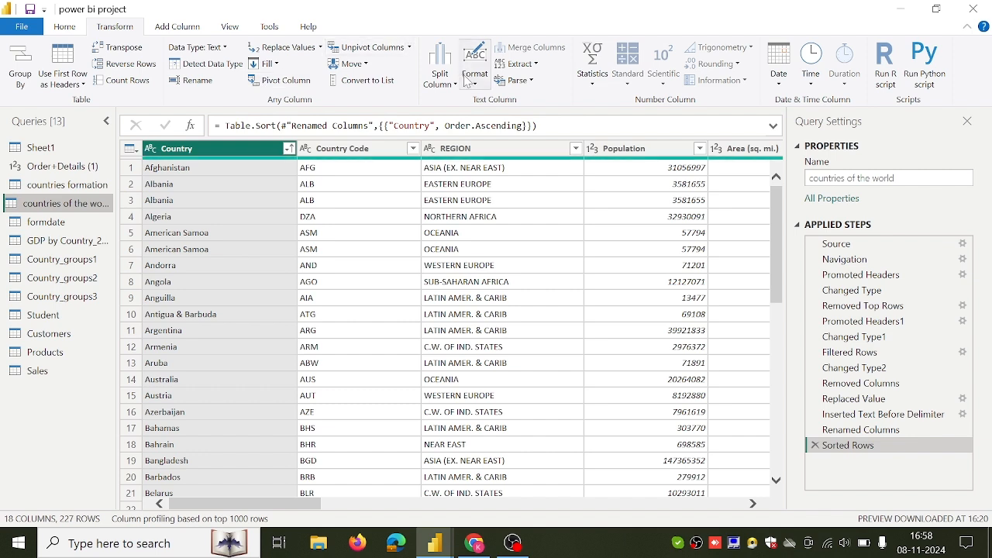
{"action": "left_click", "coordinate": [473, 81]}
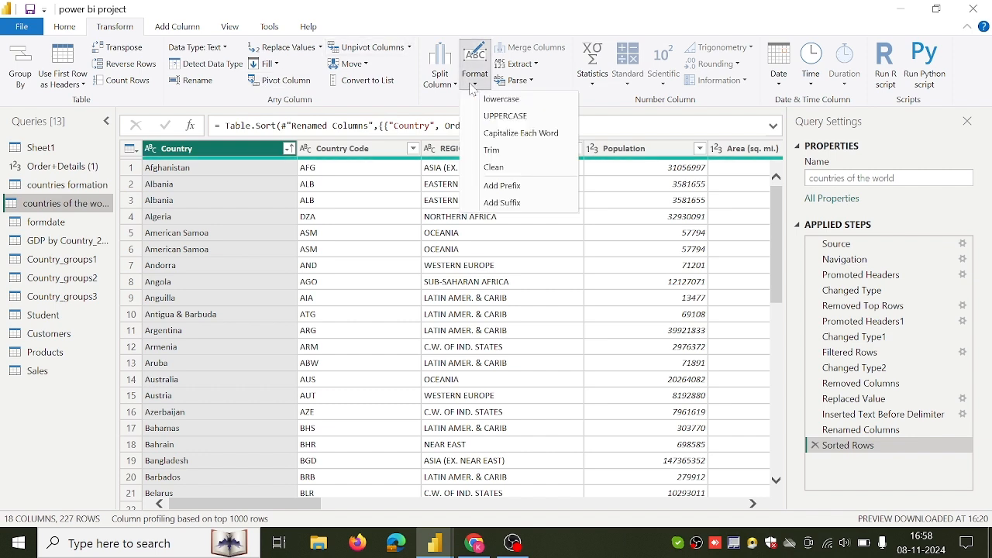
{"action": "left_click", "coordinate": [493, 99]}
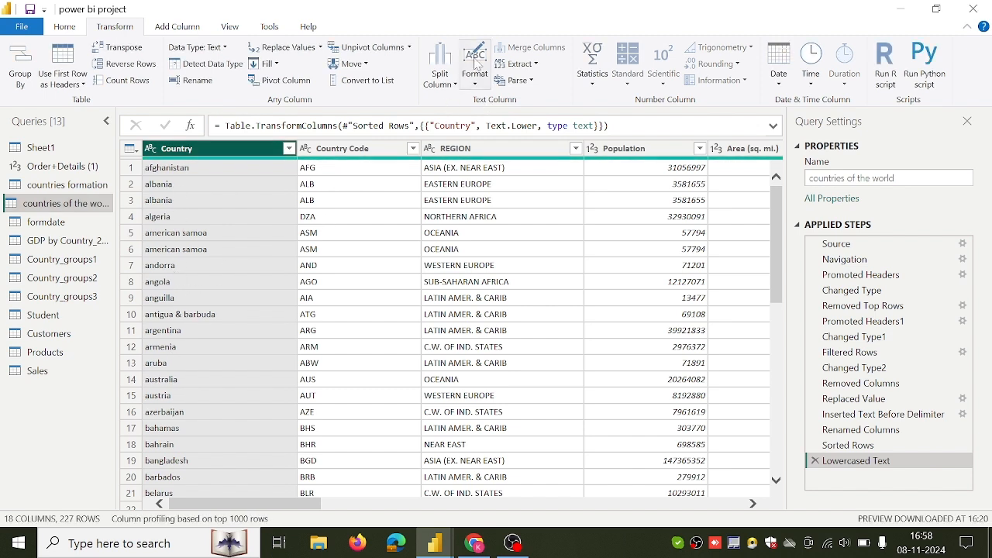
{"action": "left_click", "coordinate": [479, 81]}
{"action": "left_click", "coordinate": [505, 115]}
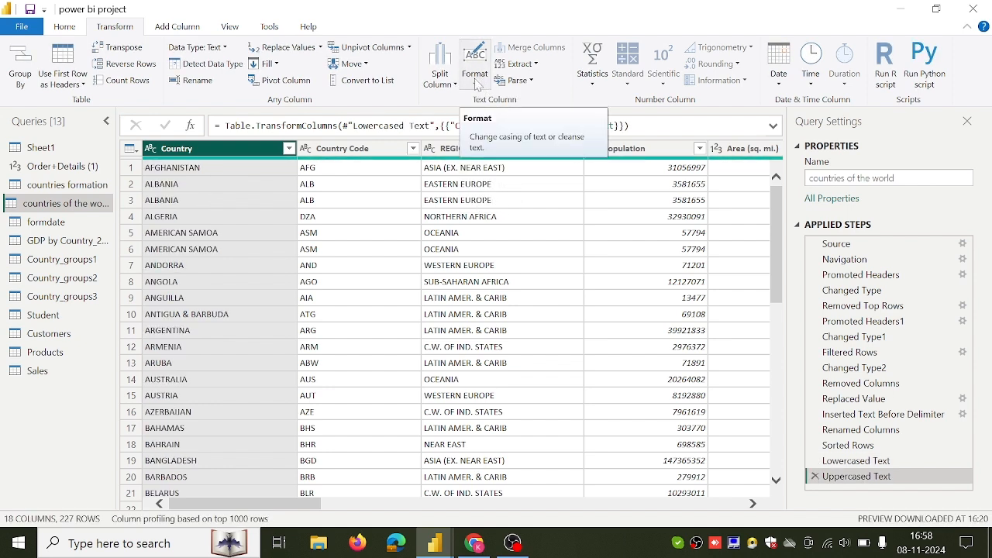
{"action": "left_click", "coordinate": [476, 77]}
{"action": "left_click", "coordinate": [500, 134]}
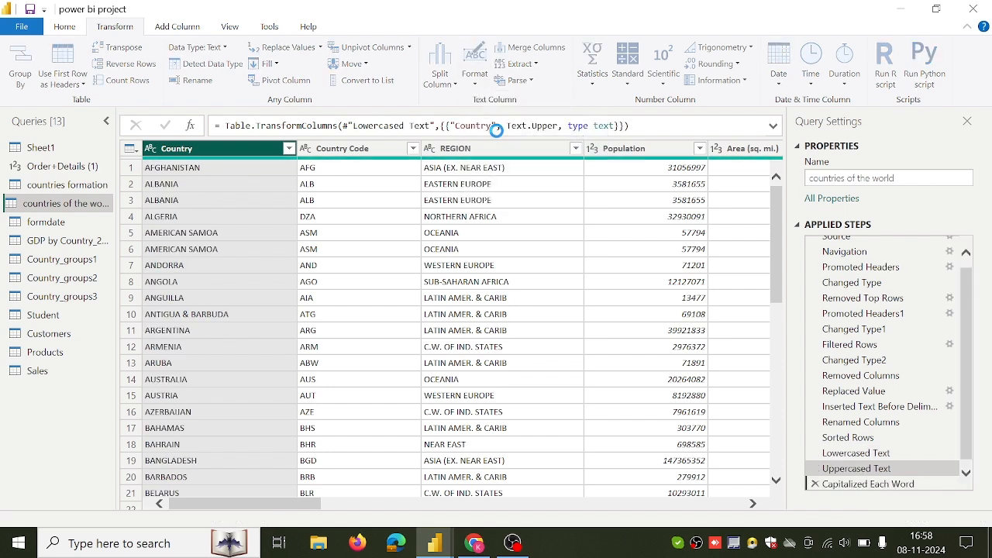
Add the prefix "country " to the Country column's values, then delete the Added Prefix step.
{"action": "left_click", "coordinate": [475, 78]}
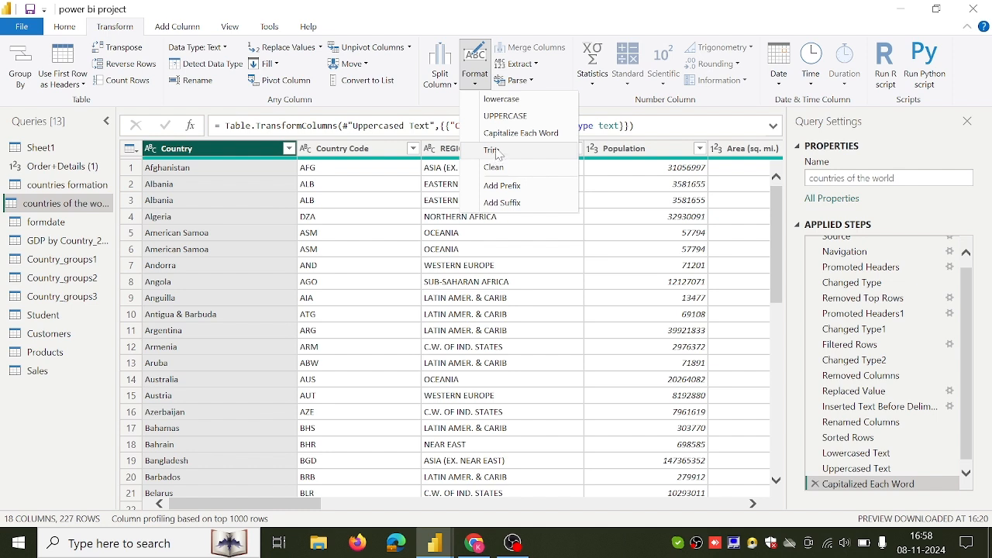
{"action": "left_click", "coordinate": [500, 189]}
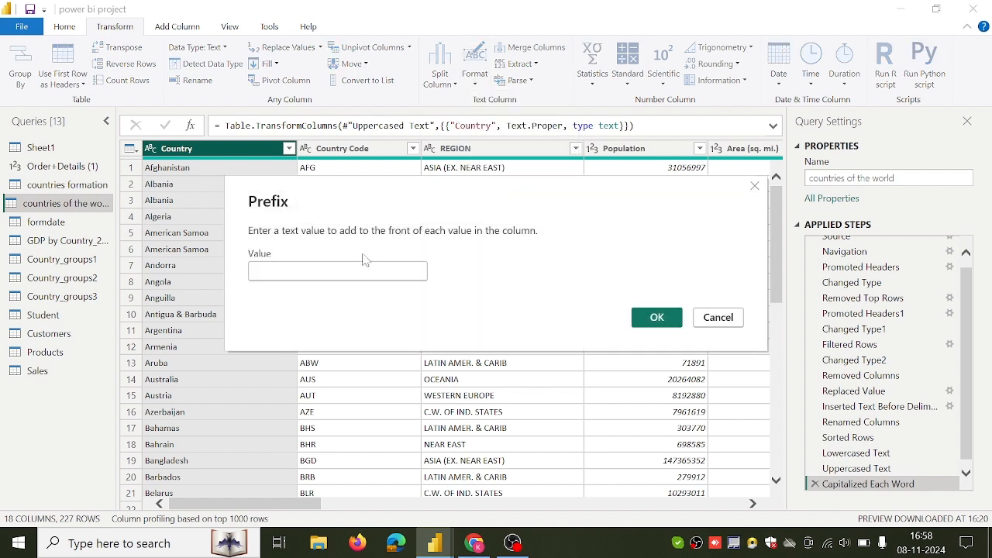
{"action": "type", "text": "country"}
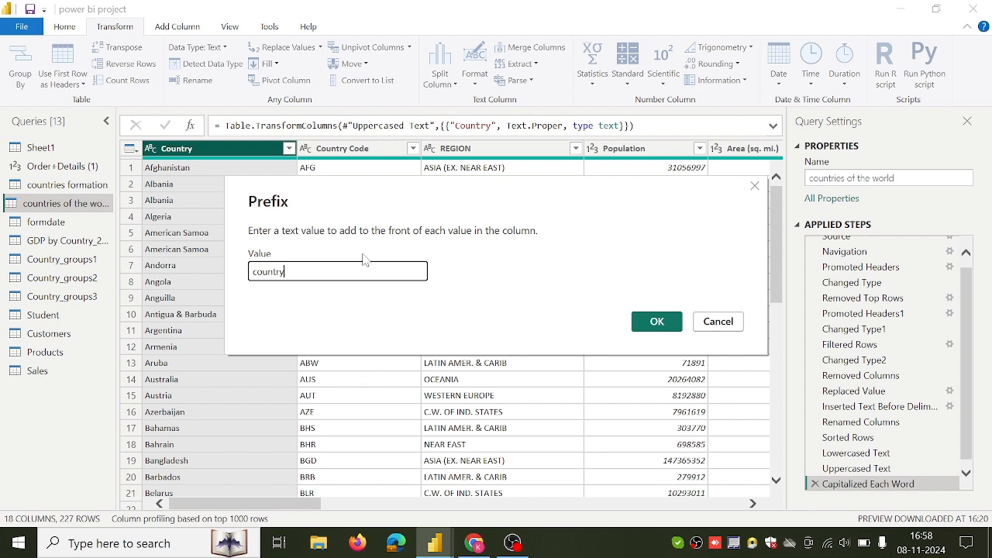
{"action": "left_click", "coordinate": [653, 321]}
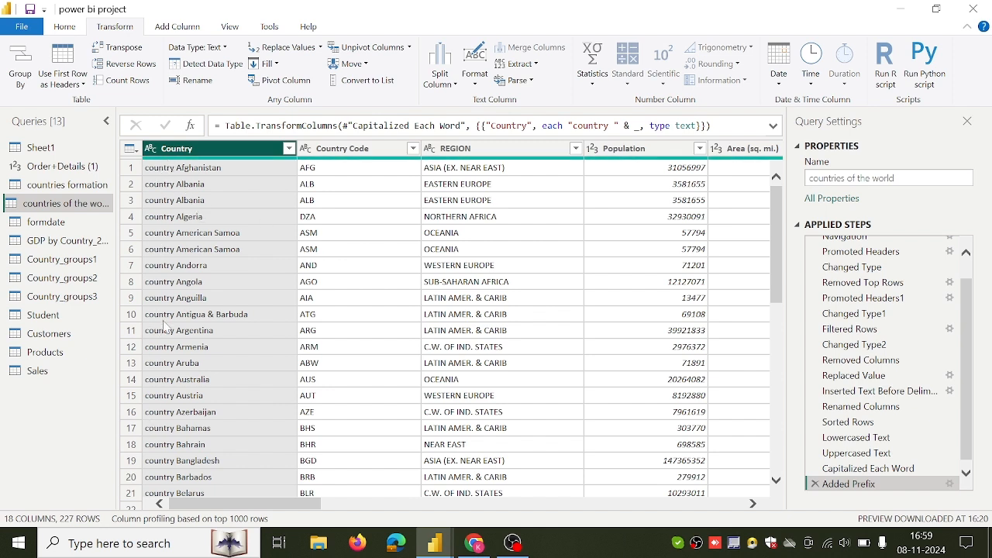
{"action": "left_click", "coordinate": [814, 484]}
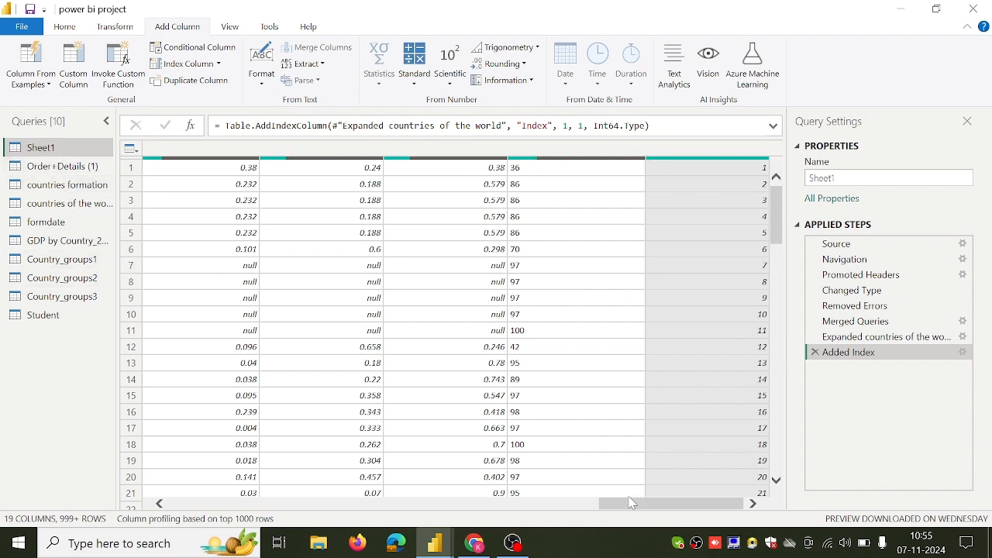
Disable loading of the GDP by Country query despite the possible data loss, and close the query editor applying the changes.
{"action": "left_click_drag", "start_coordinate": [635, 509], "coordinate": [194, 516]}
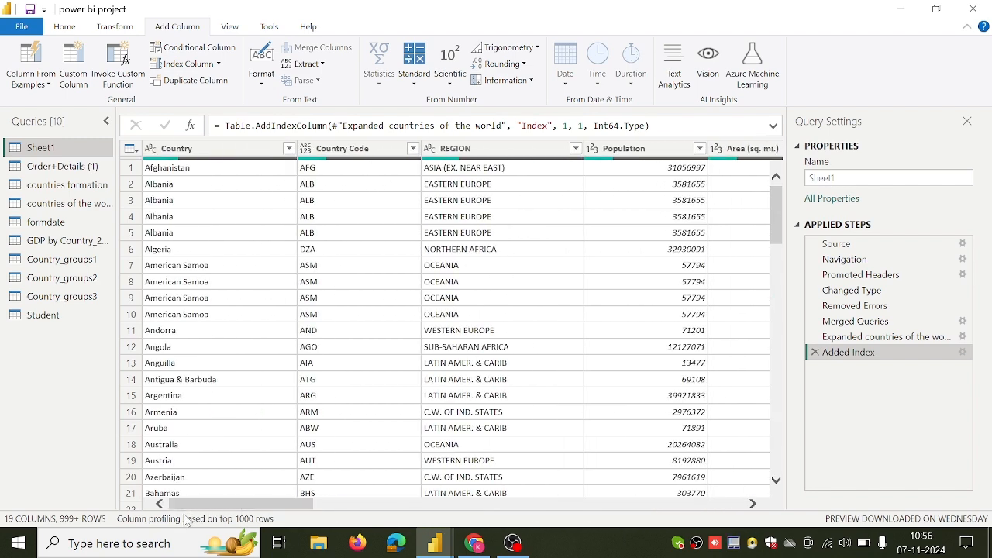
{"action": "left_click", "coordinate": [66, 28]}
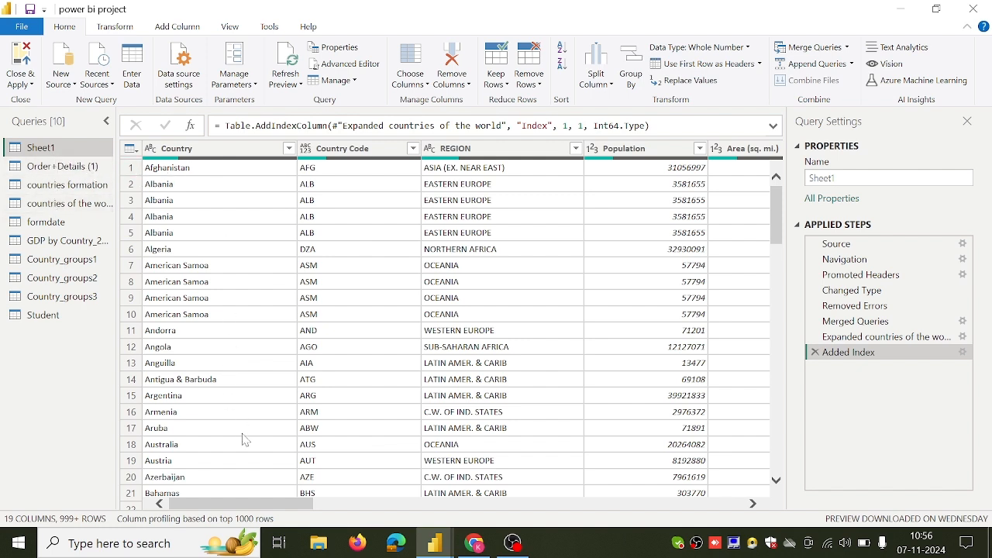
{"action": "mouse_move", "coordinate": [236, 502]}
{"action": "left_mouse_down"}
{"action": "mouse_move", "coordinate": [249, 503]}
{"action": "mouse_move", "coordinate": [223, 501]}
{"action": "left_mouse_up"}
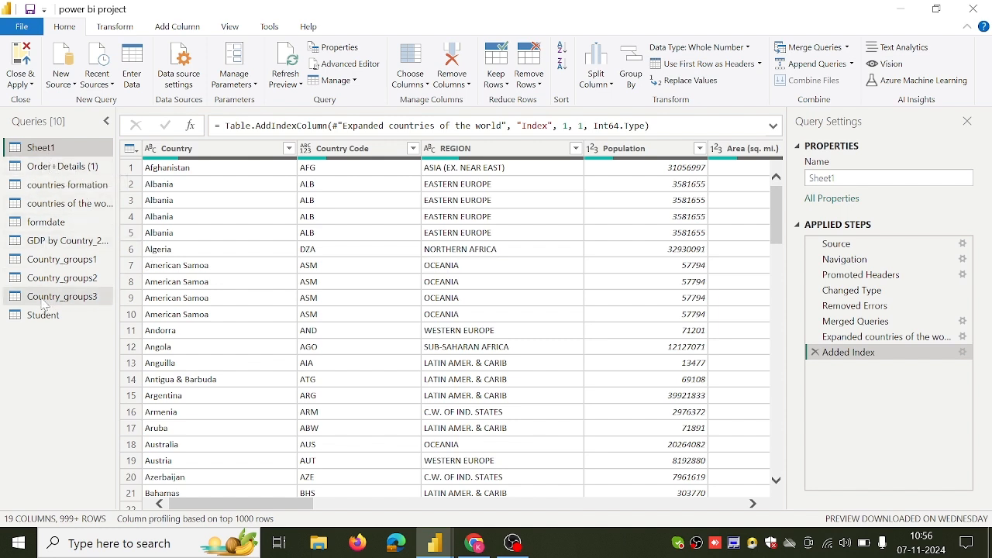
{"action": "right_click", "coordinate": [60, 244]}
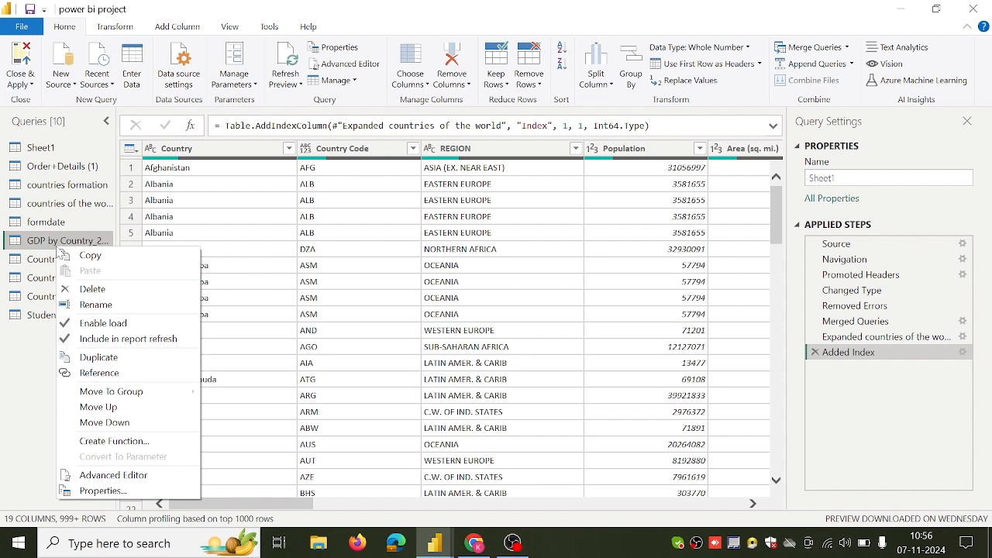
{"action": "left_click", "coordinate": [110, 324]}
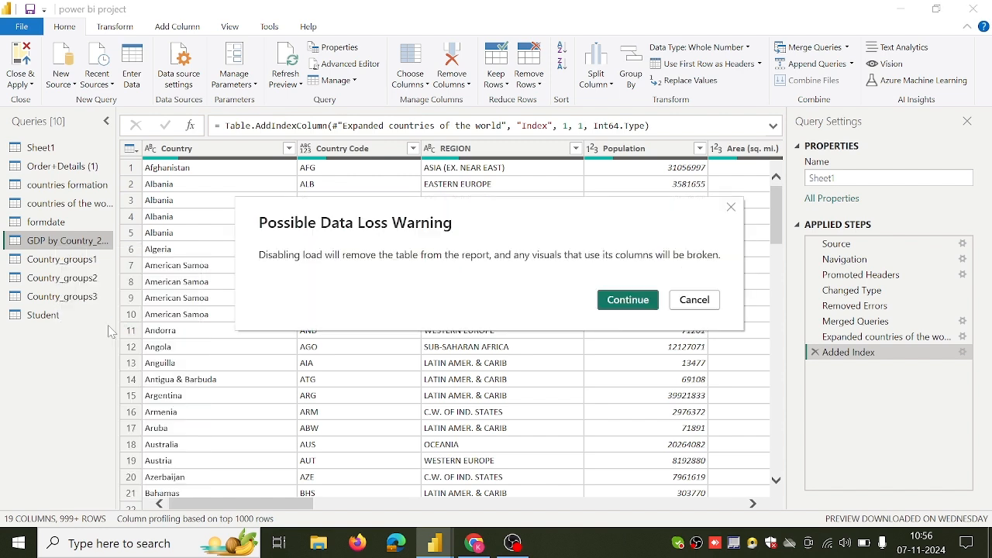
{"action": "left_click", "coordinate": [628, 300]}
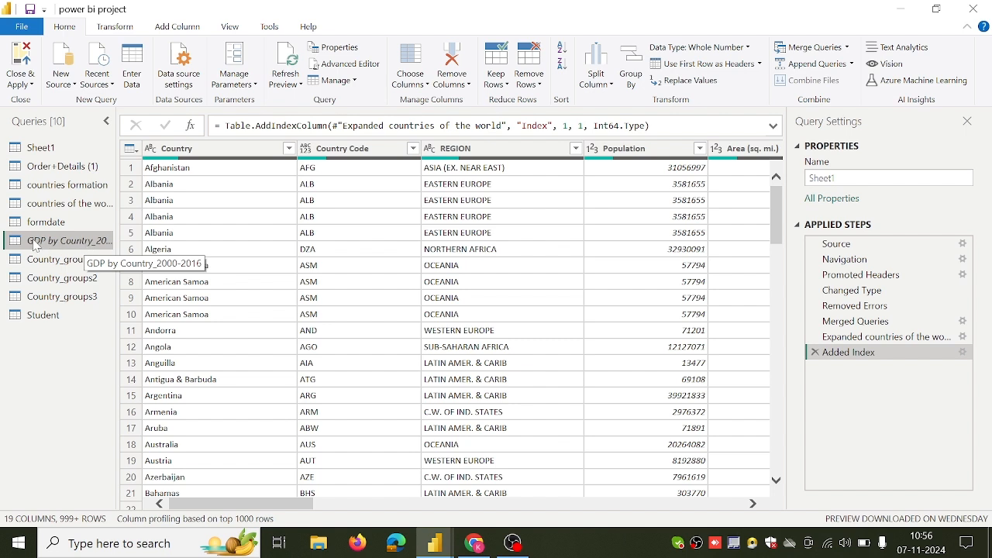
{"action": "left_click", "coordinate": [20, 68]}
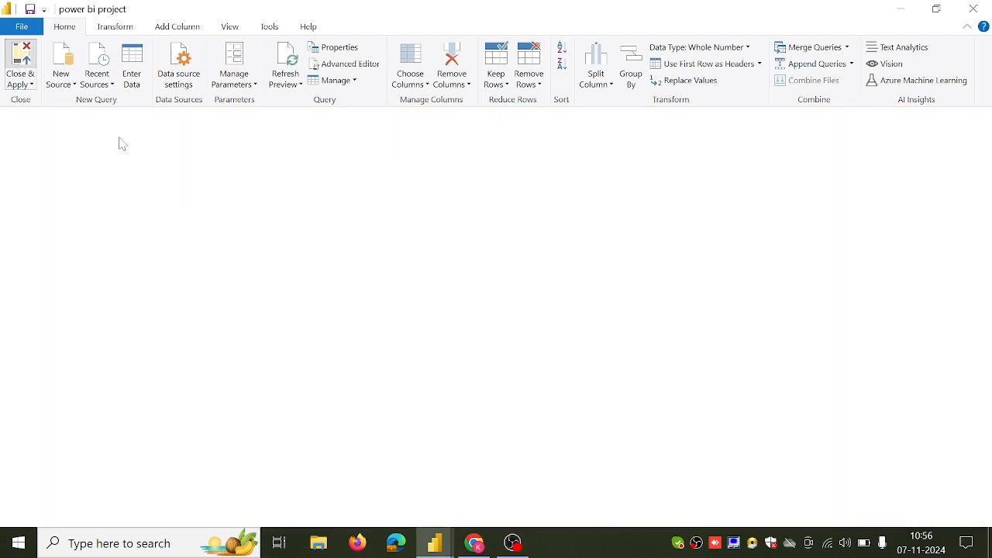
Switch to the tutorial page in Chrome and look through its remaining topics down to Performance Options (Enable/Disable).
{"action": "key", "text": "alt+Tab"}
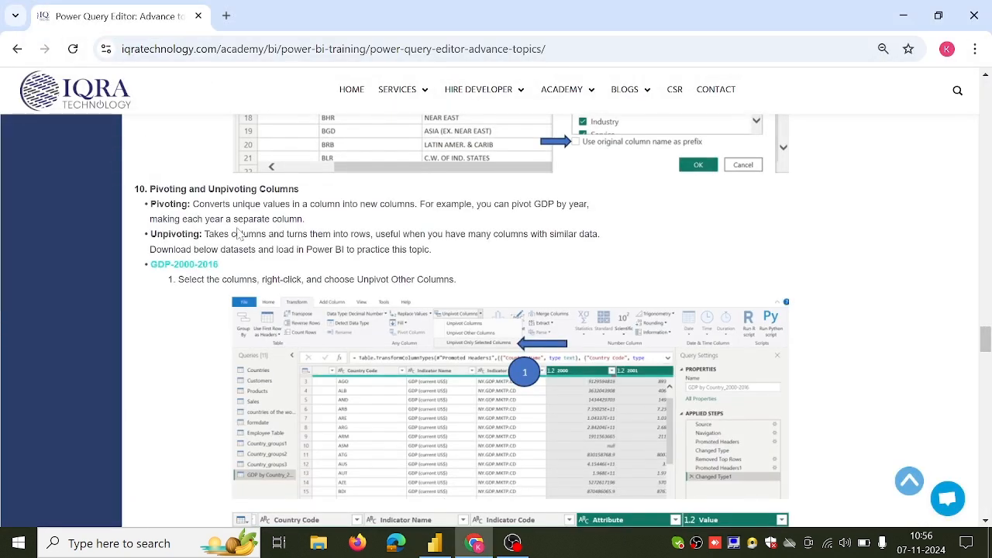
{"action": "left_click", "coordinate": [437, 549]}
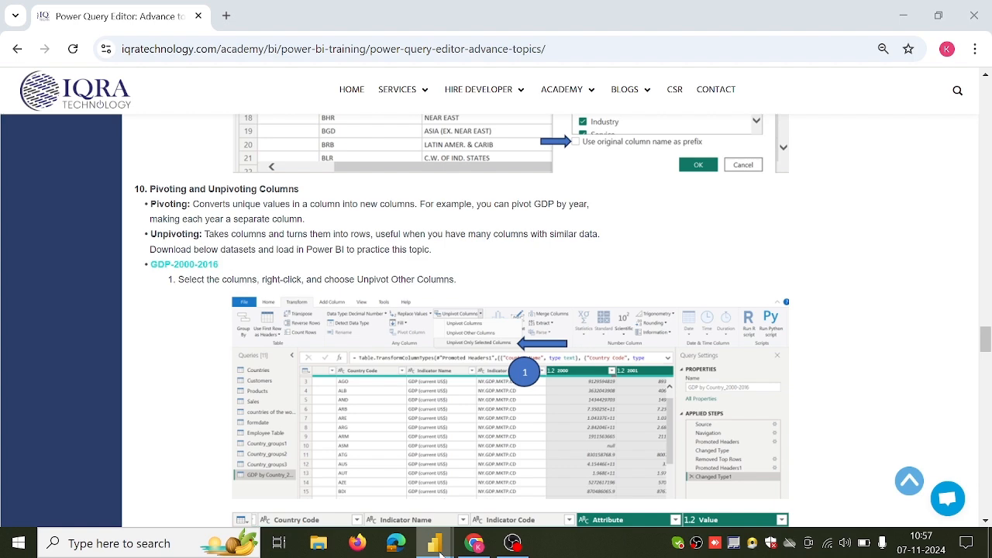
{"action": "scroll", "coordinate": [455, 518], "scroll_direction": "down", "scroll_amount": 20}
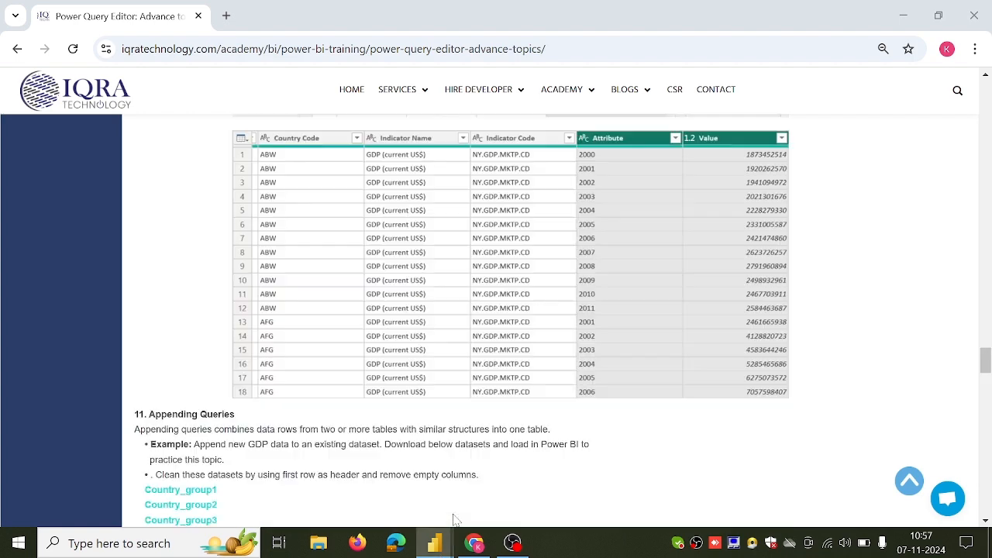
{"action": "scroll", "coordinate": [456, 518], "scroll_direction": "down", "scroll_amount": 5}
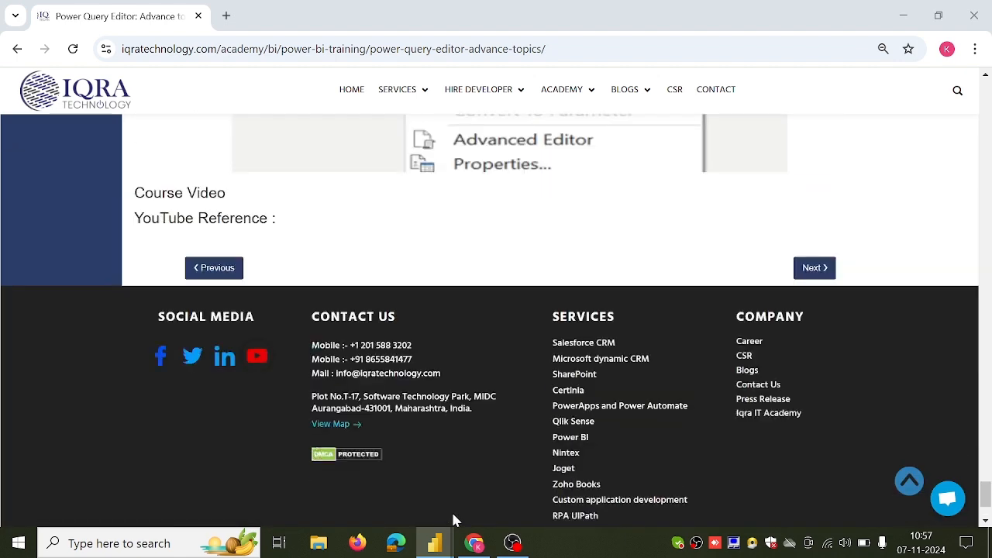
{"action": "scroll", "coordinate": [456, 518], "scroll_direction": "up", "scroll_amount": 9}
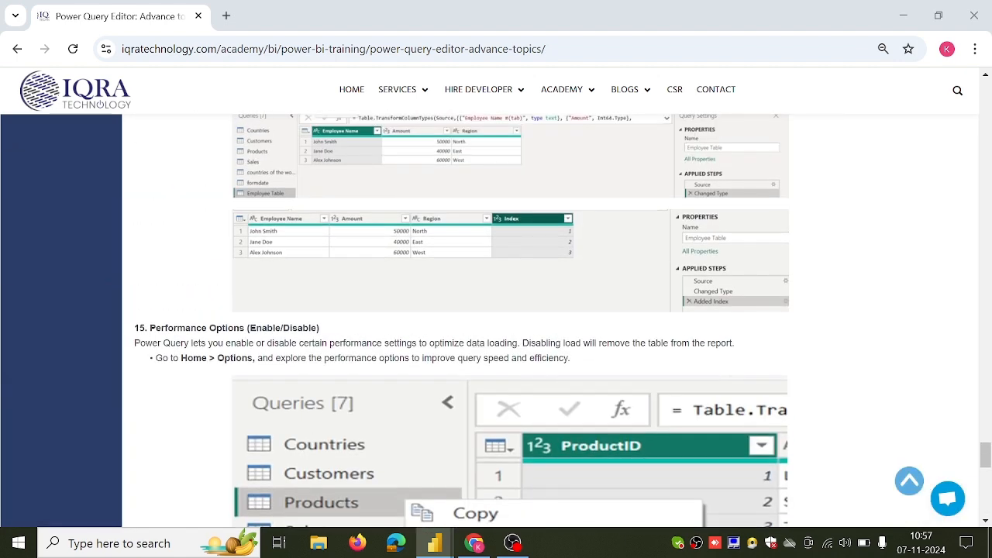
{"action": "scroll", "coordinate": [496, 321], "scroll_direction": "down", "scroll_amount": 3}
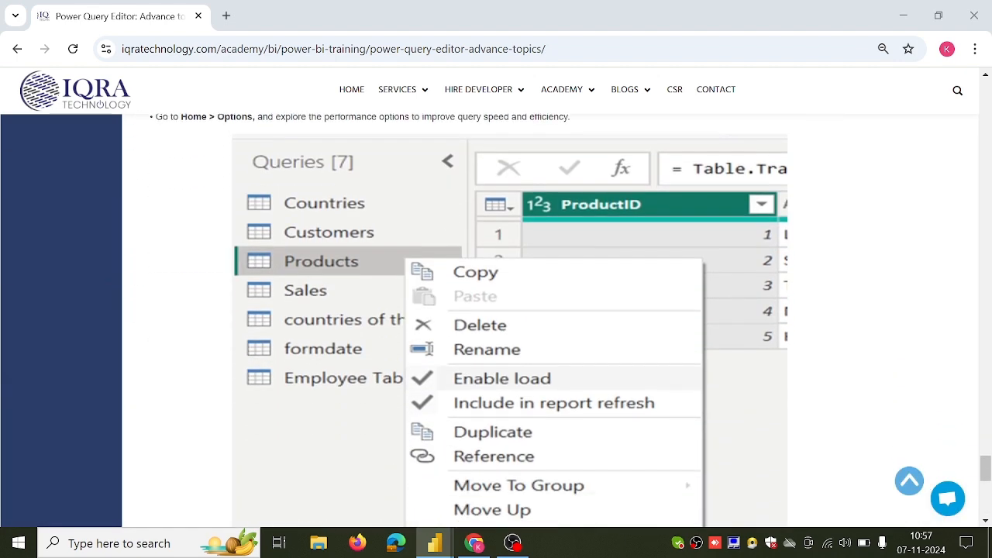